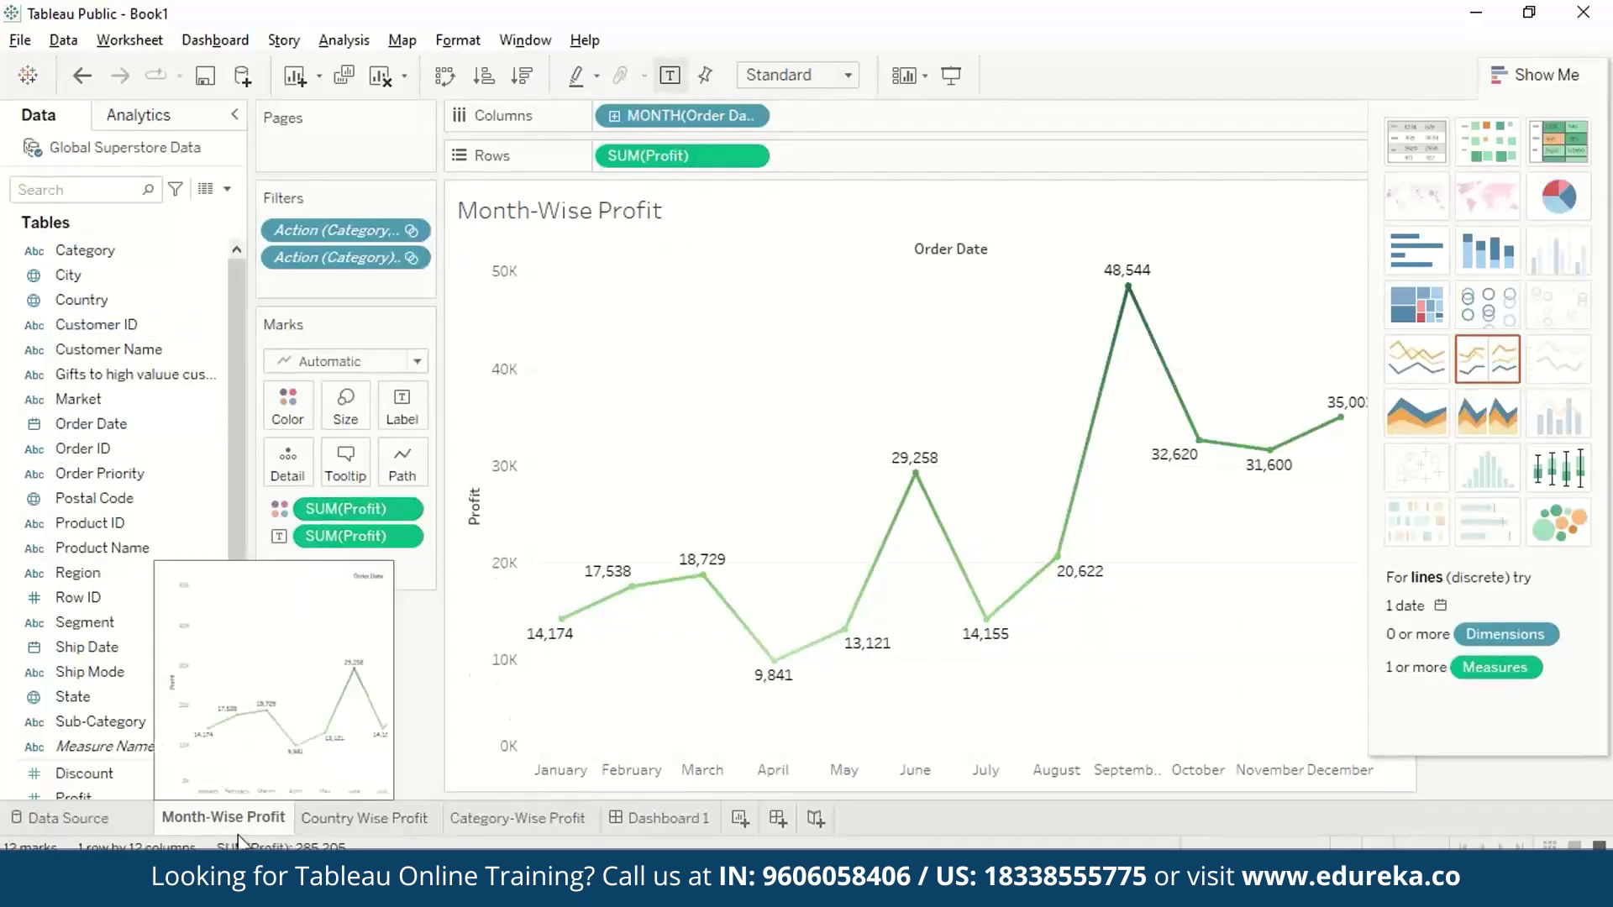
# Step: Review the existing Month-Wise Profit, Country Wise Profit and Category-Wise Profit sheets and Dashboard 1
pyautogui.click(420, 832)
pyautogui.click(535, 831)
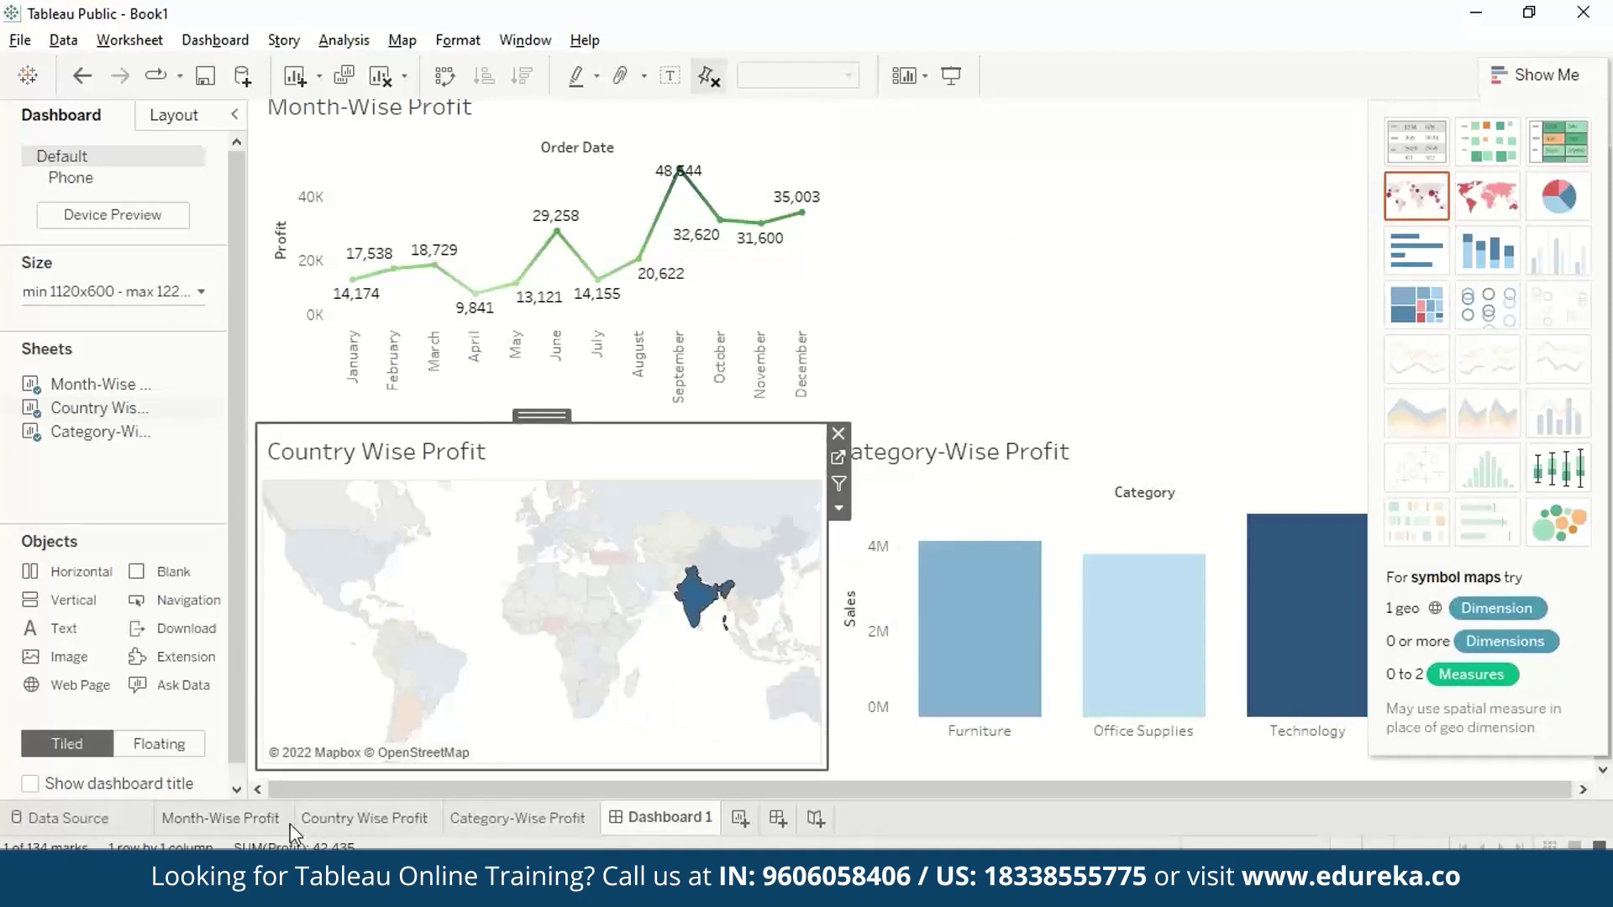
pyautogui.click(265, 825)
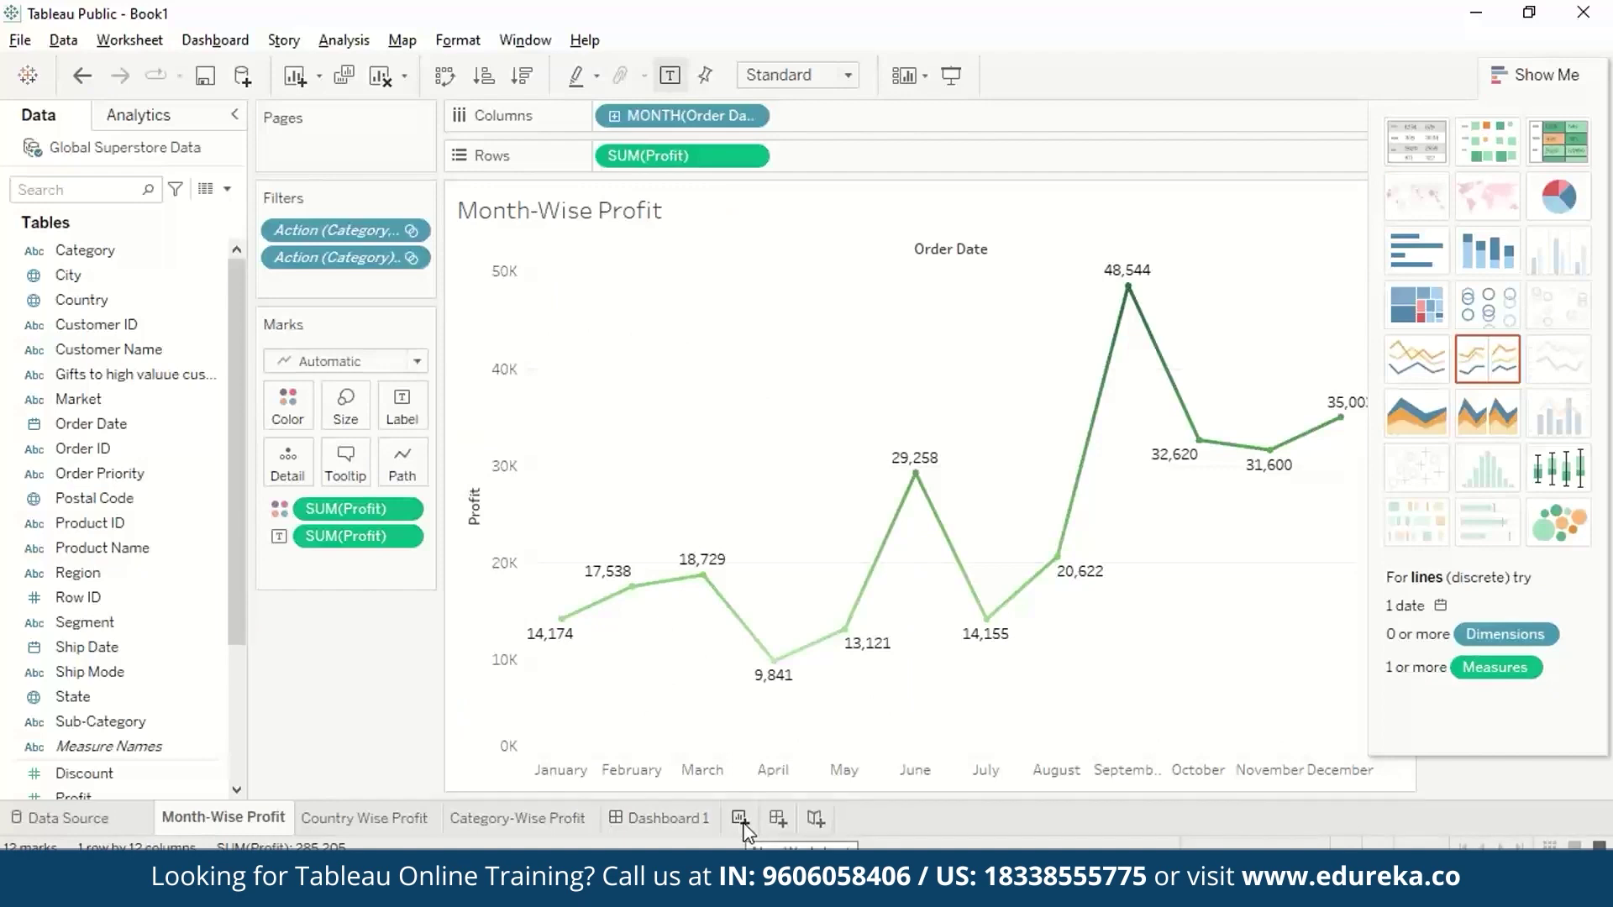
pyautogui.click(743, 827)
pyautogui.hotkey('ctrl', 'z')
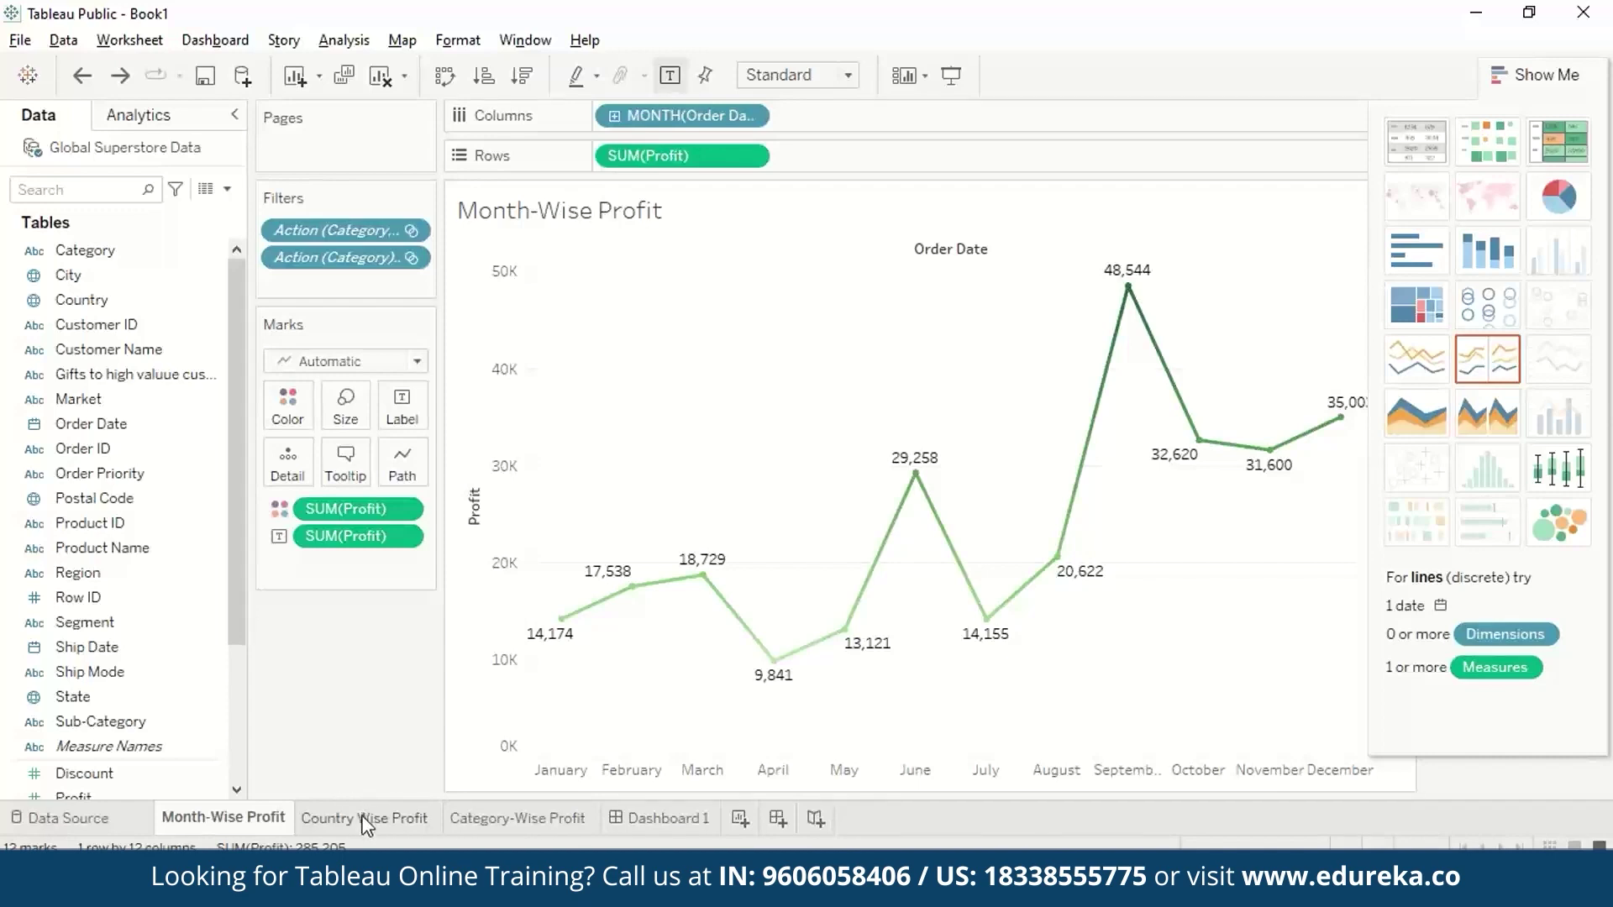
pyautogui.moveTo(499, 835)
pyautogui.moveTo(424, 834)
pyautogui.click(660, 819)
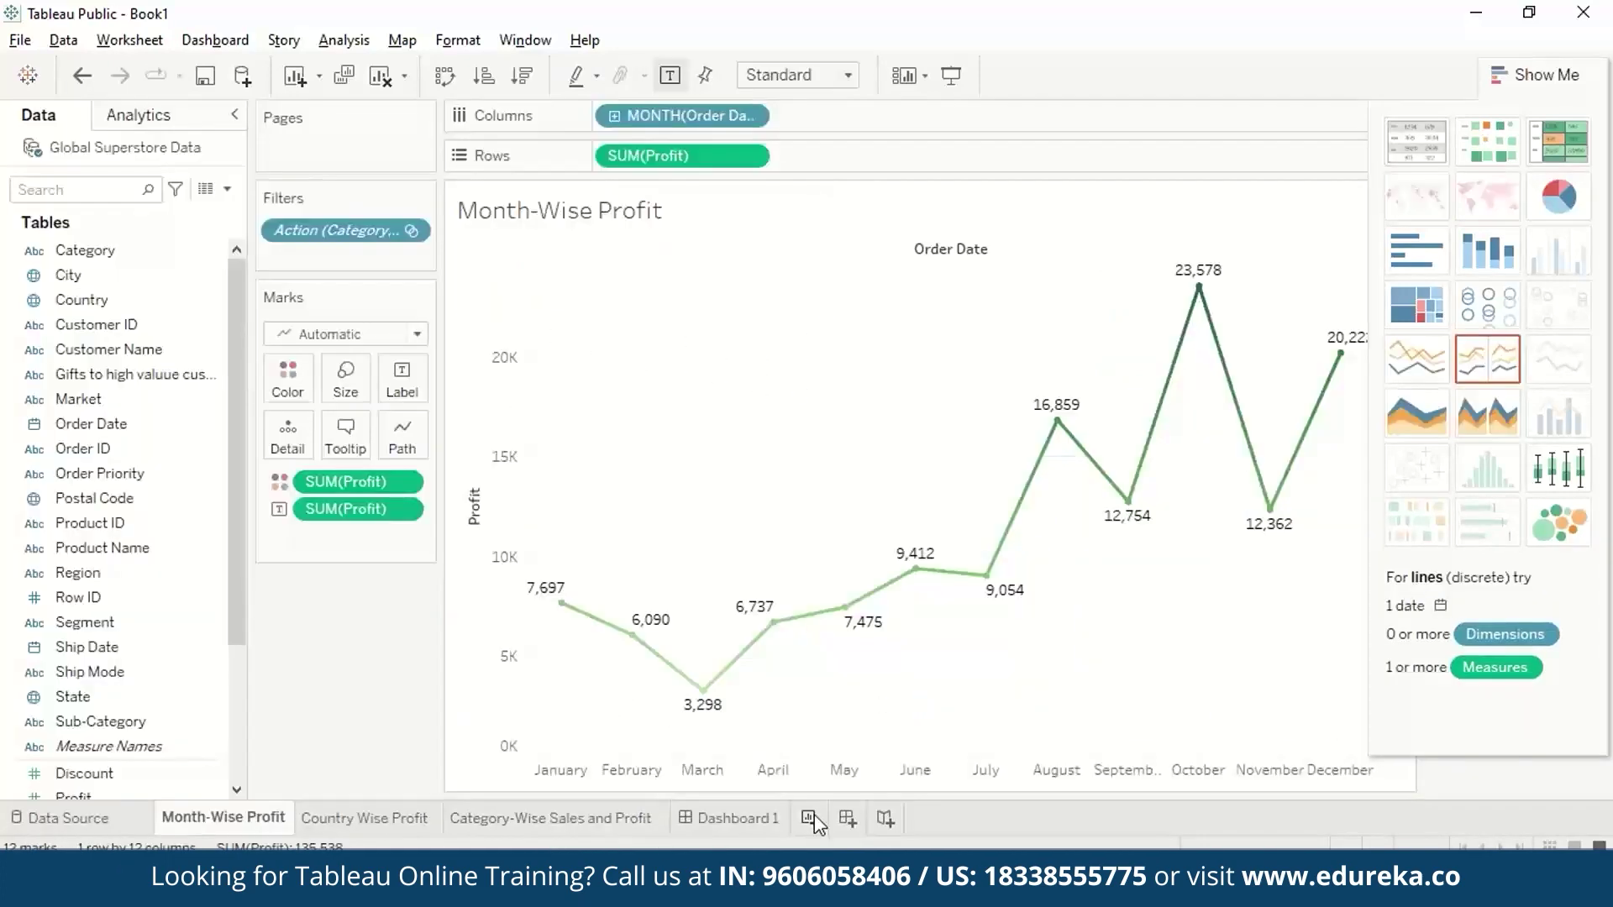
# Step: Add a new worksheet and name it "Monthwise Profit"
pyautogui.click(811, 818)
pyautogui.doubleClick(830, 818)
pyautogui.write('Mont')
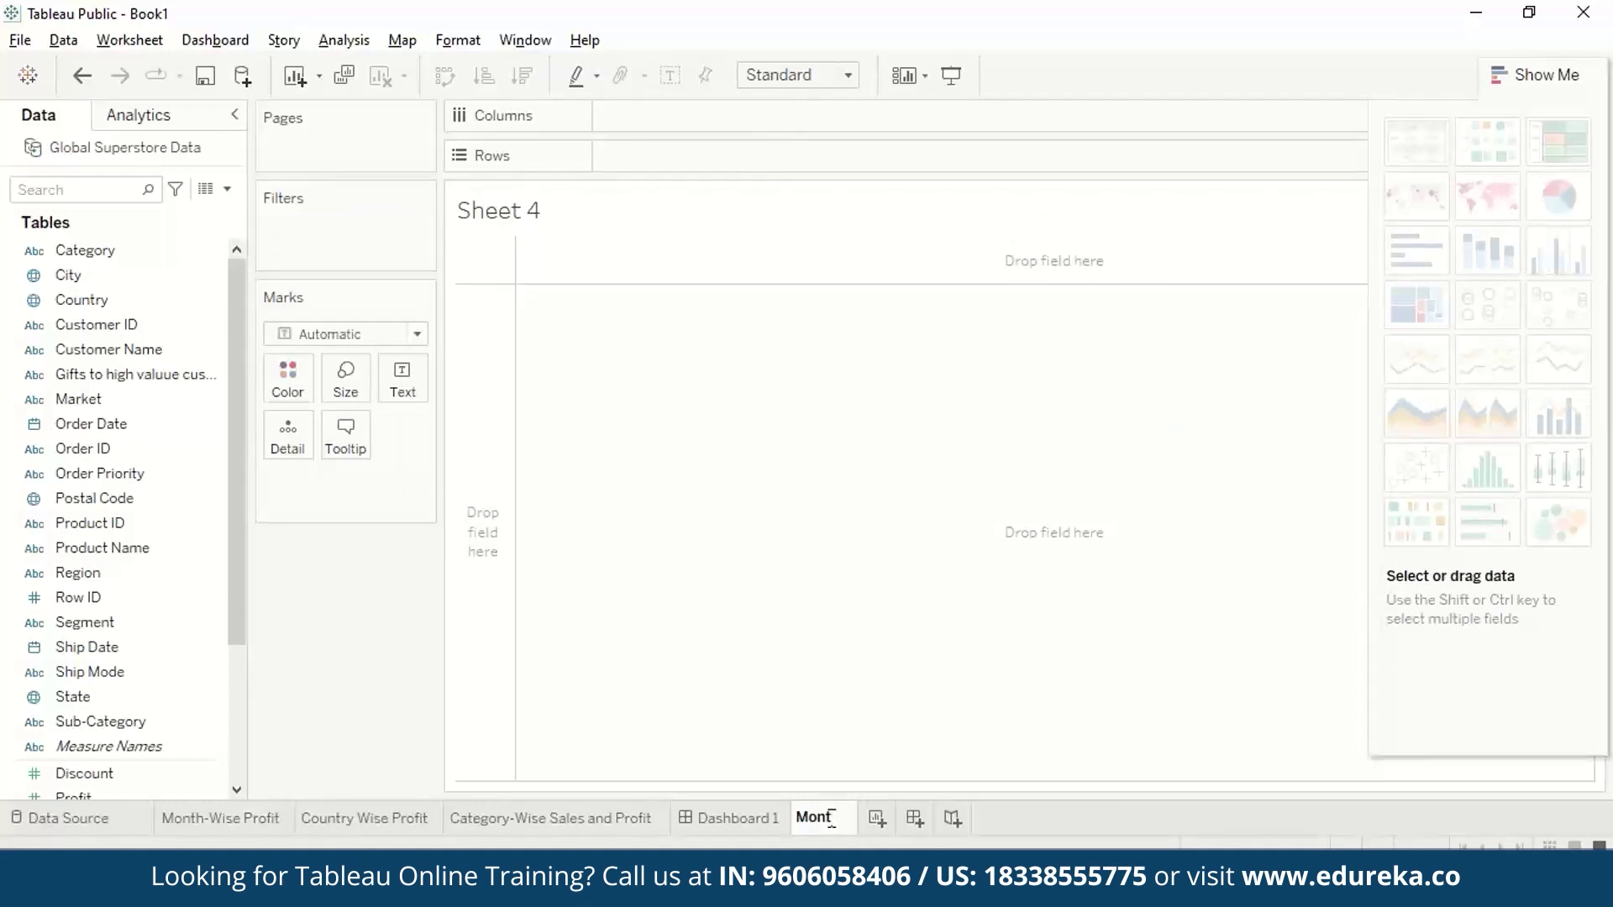
pyautogui.write('hwise Profit')
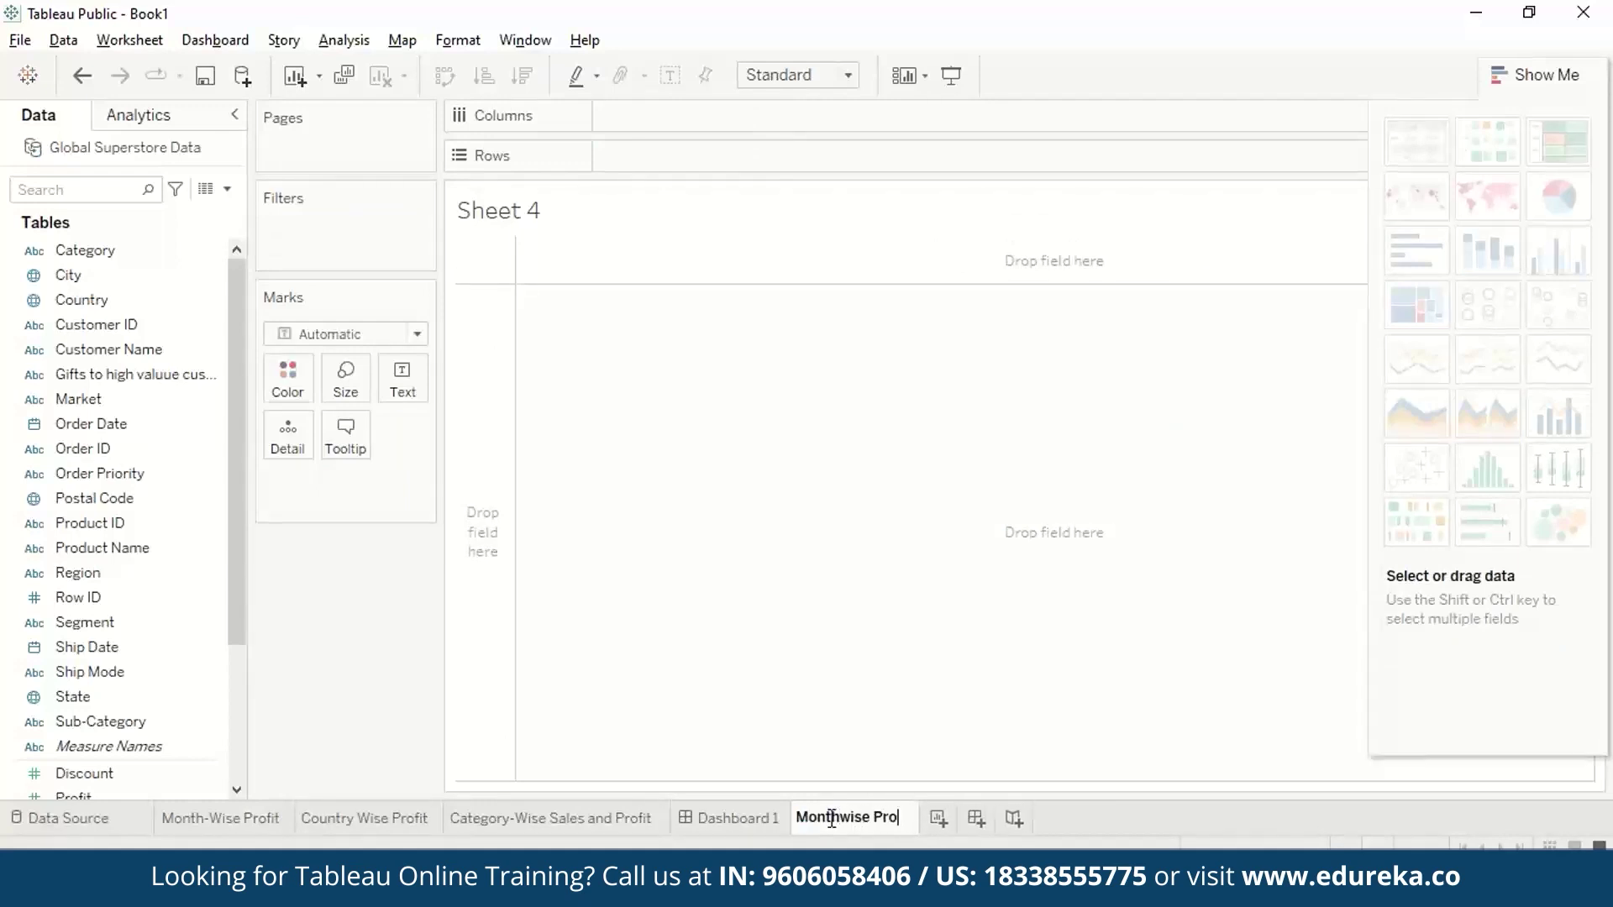
pyautogui.press('Return')
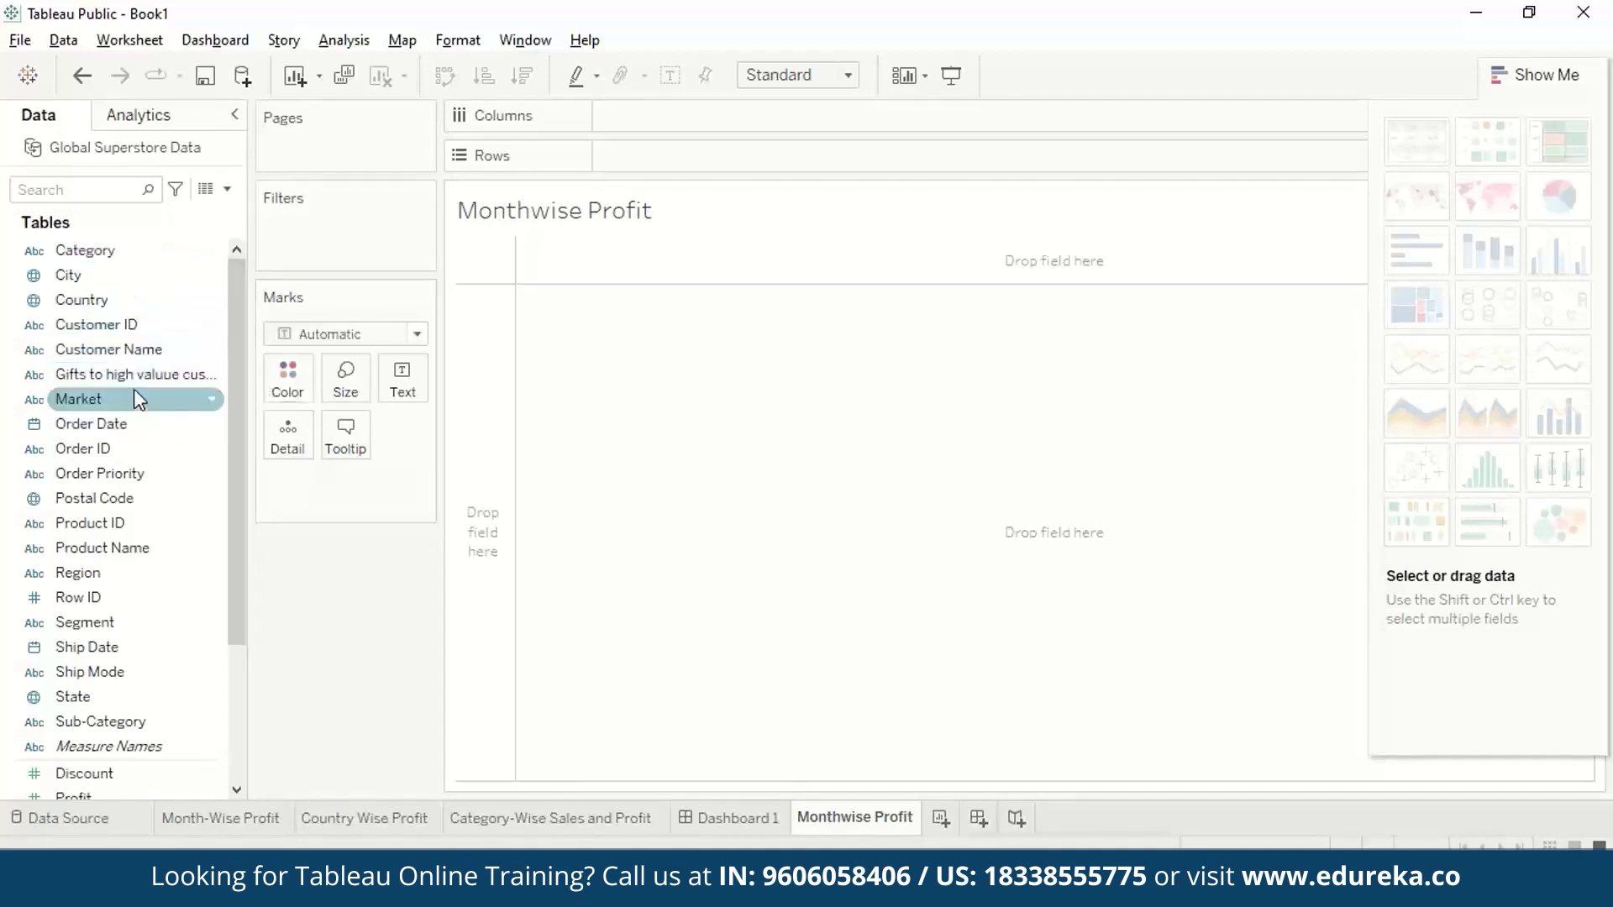
# Step: Plot Profit by month, with Order Date at the discrete Month level on Columns and Profit on Rows
pyautogui.moveTo(123, 433); pyautogui.dragTo(682, 126)
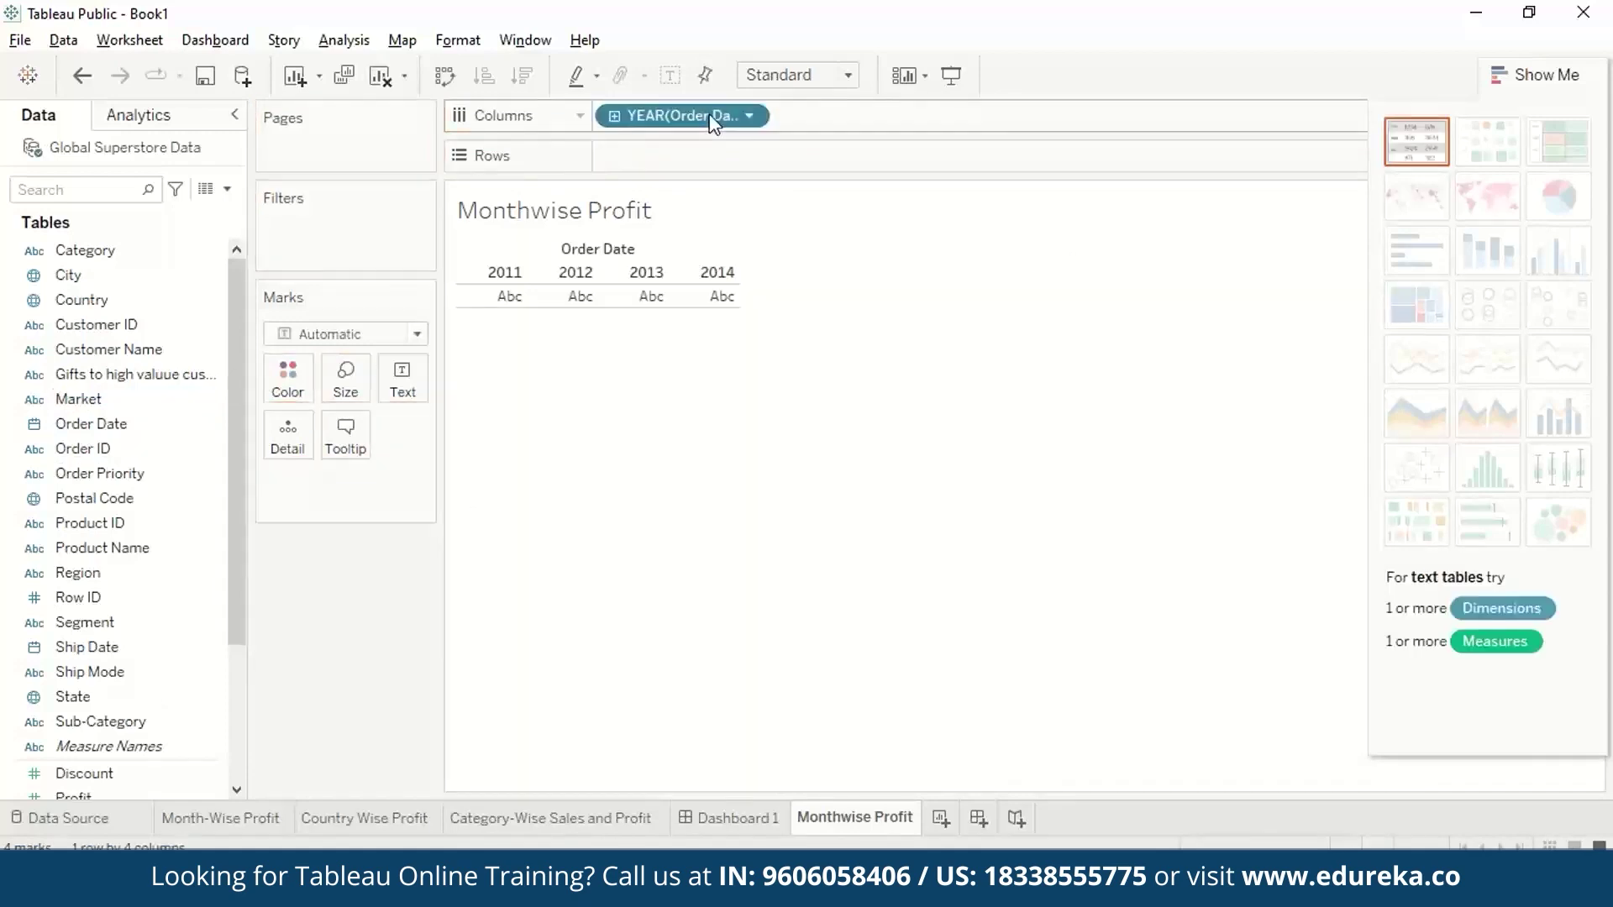
pyautogui.click(750, 120)
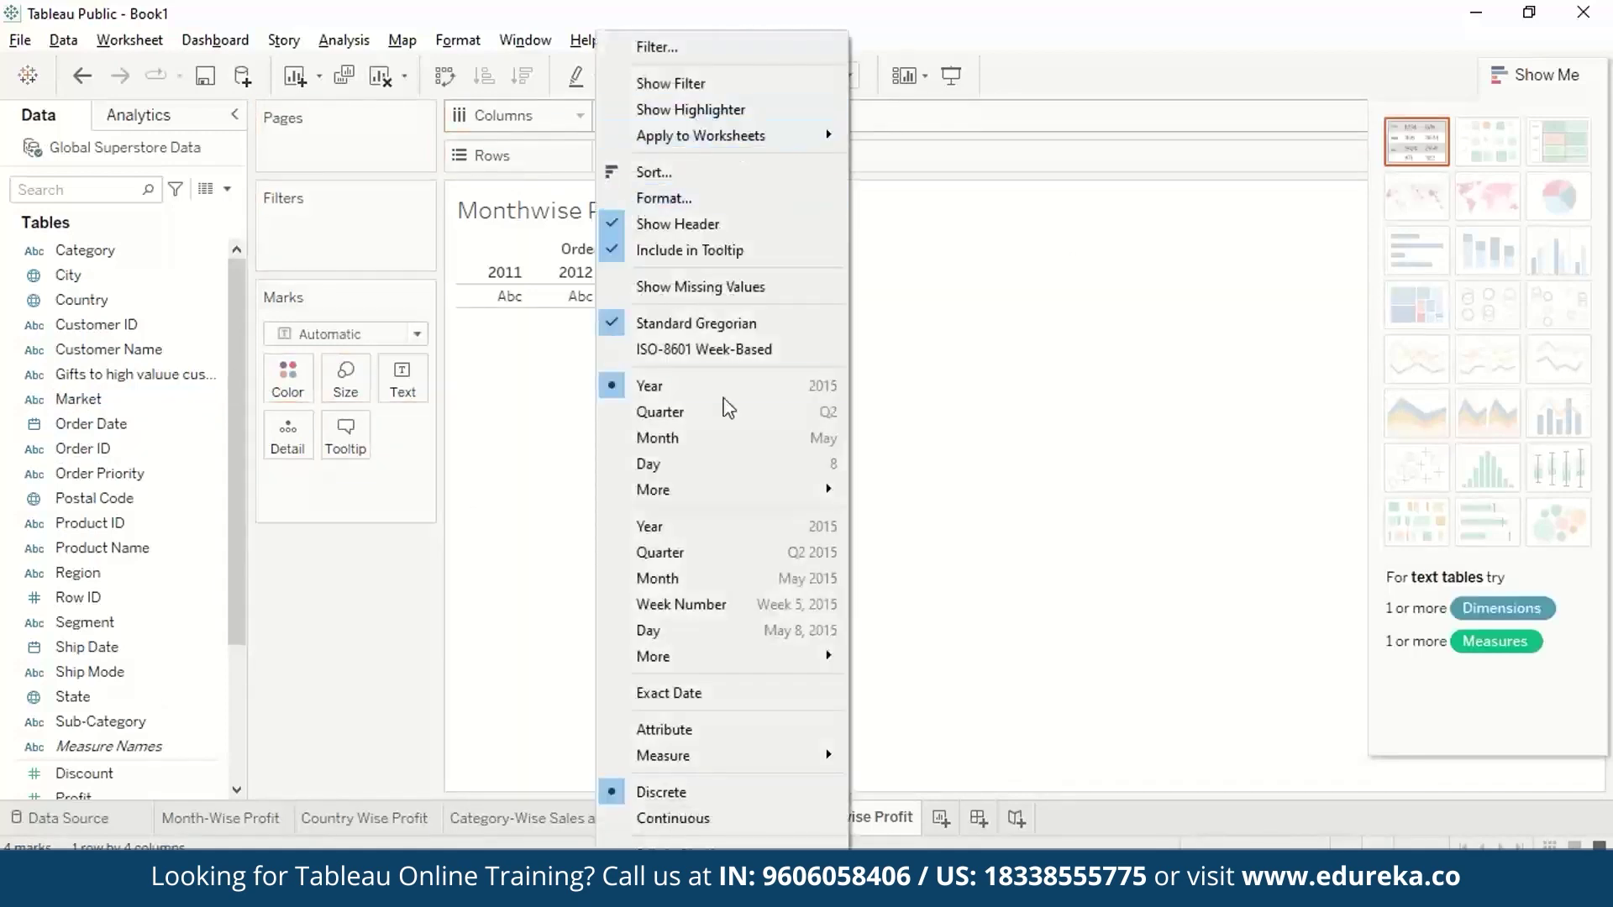
pyautogui.click(733, 454)
pyautogui.moveTo(240, 534); pyautogui.dragTo(237, 622)
pyautogui.moveTo(118, 673); pyautogui.dragTo(672, 160)
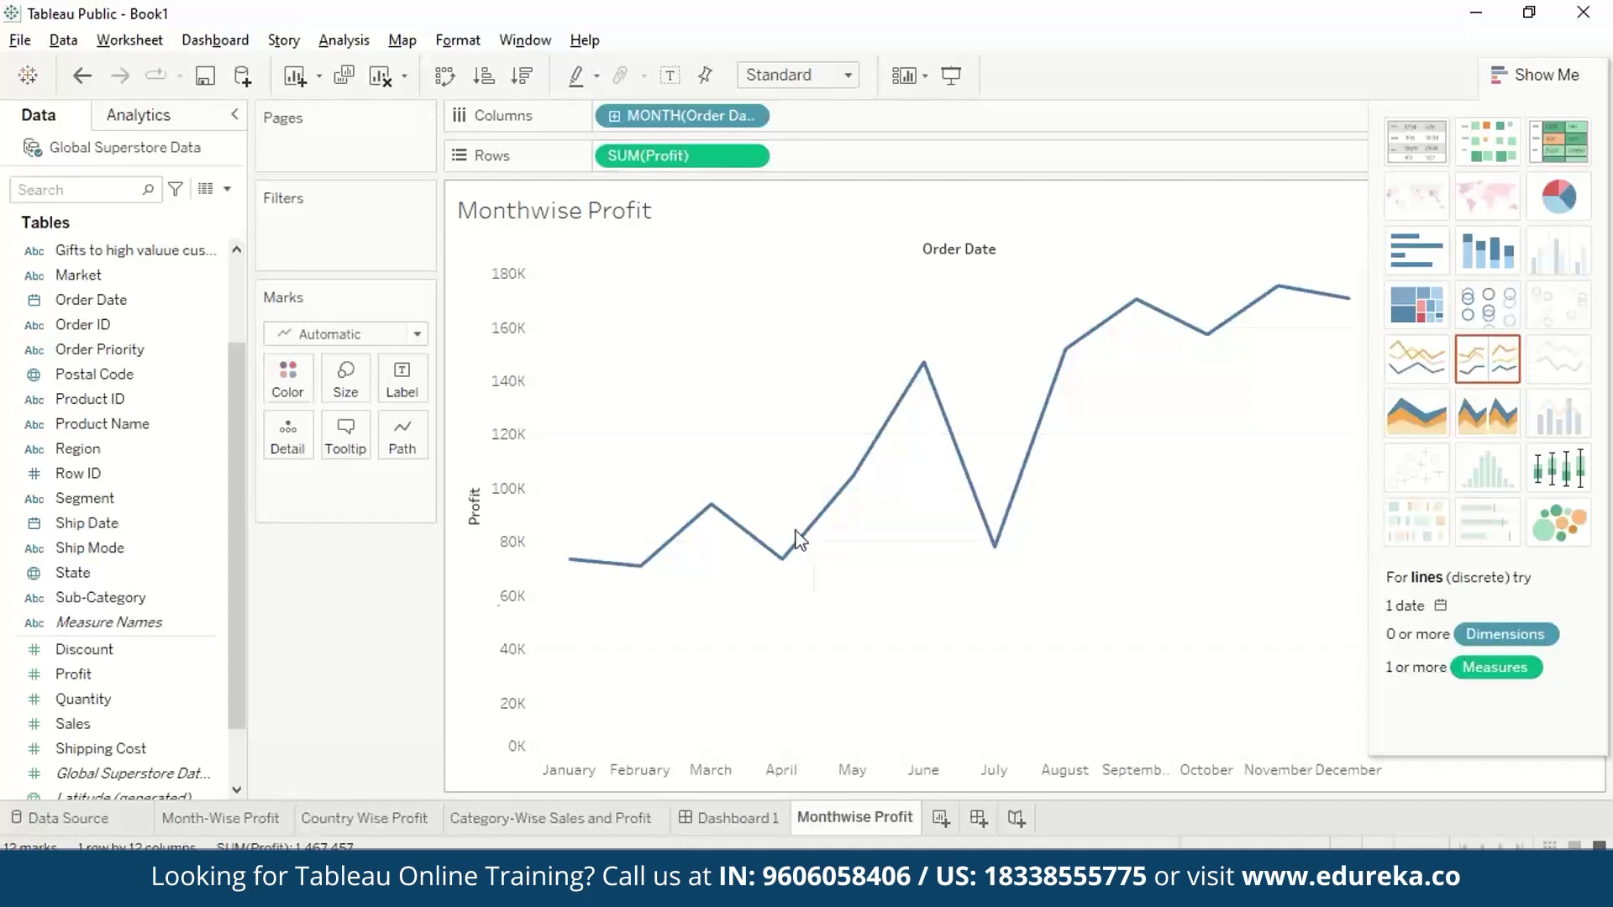
# Step: Colour the monthly line by Profit using the Green palette
pyautogui.moveTo(105, 675); pyautogui.dragTo(294, 388)
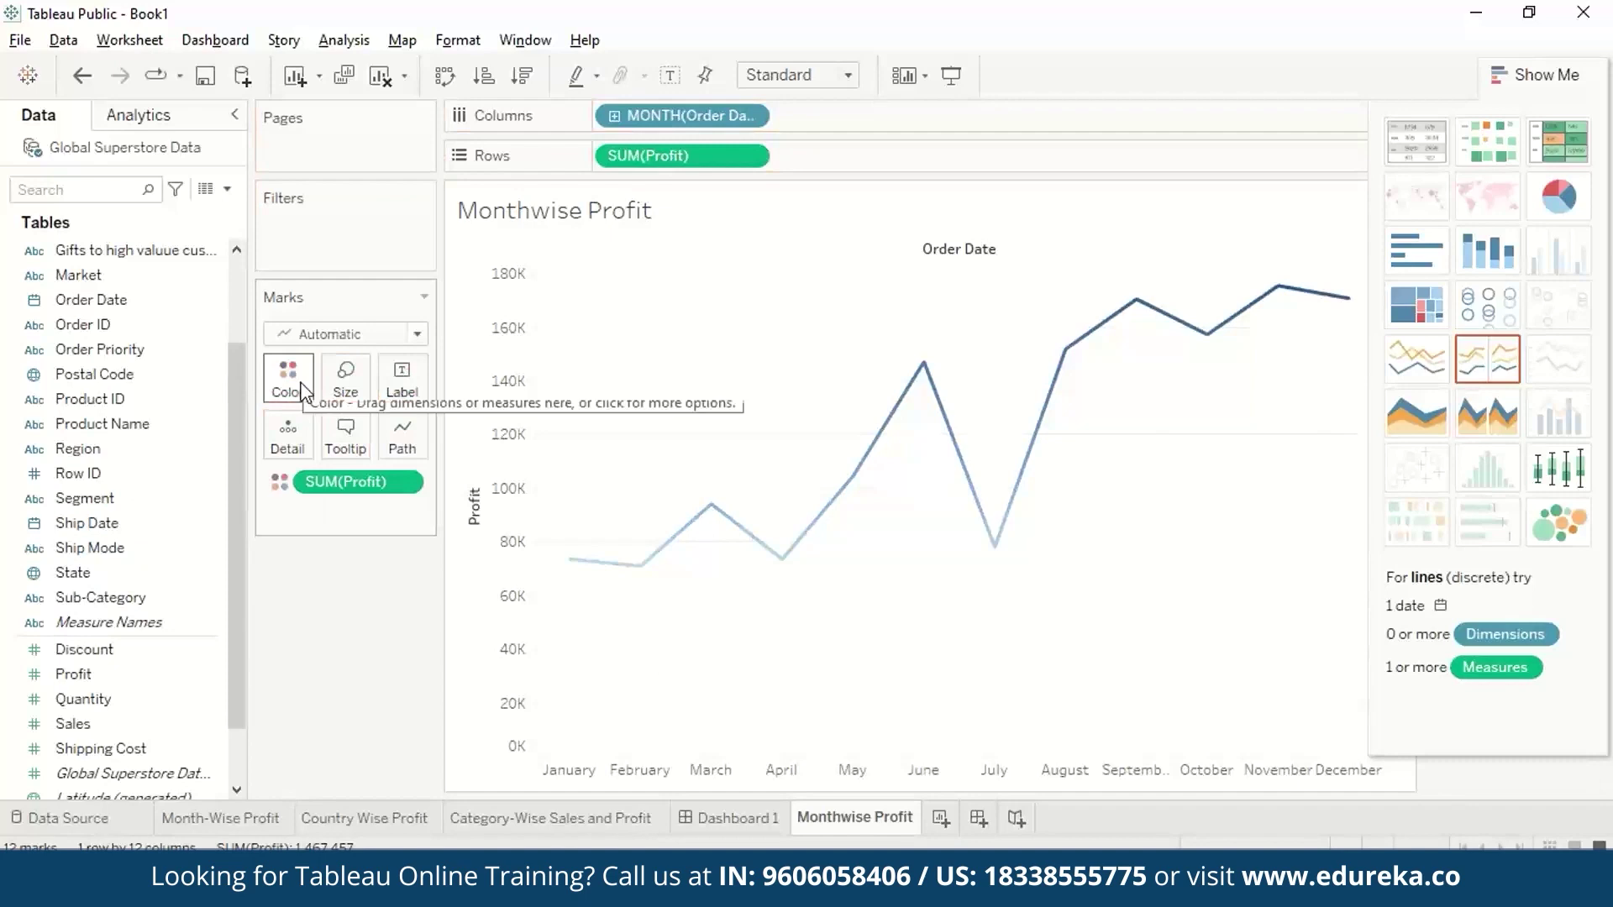
pyautogui.click(301, 385)
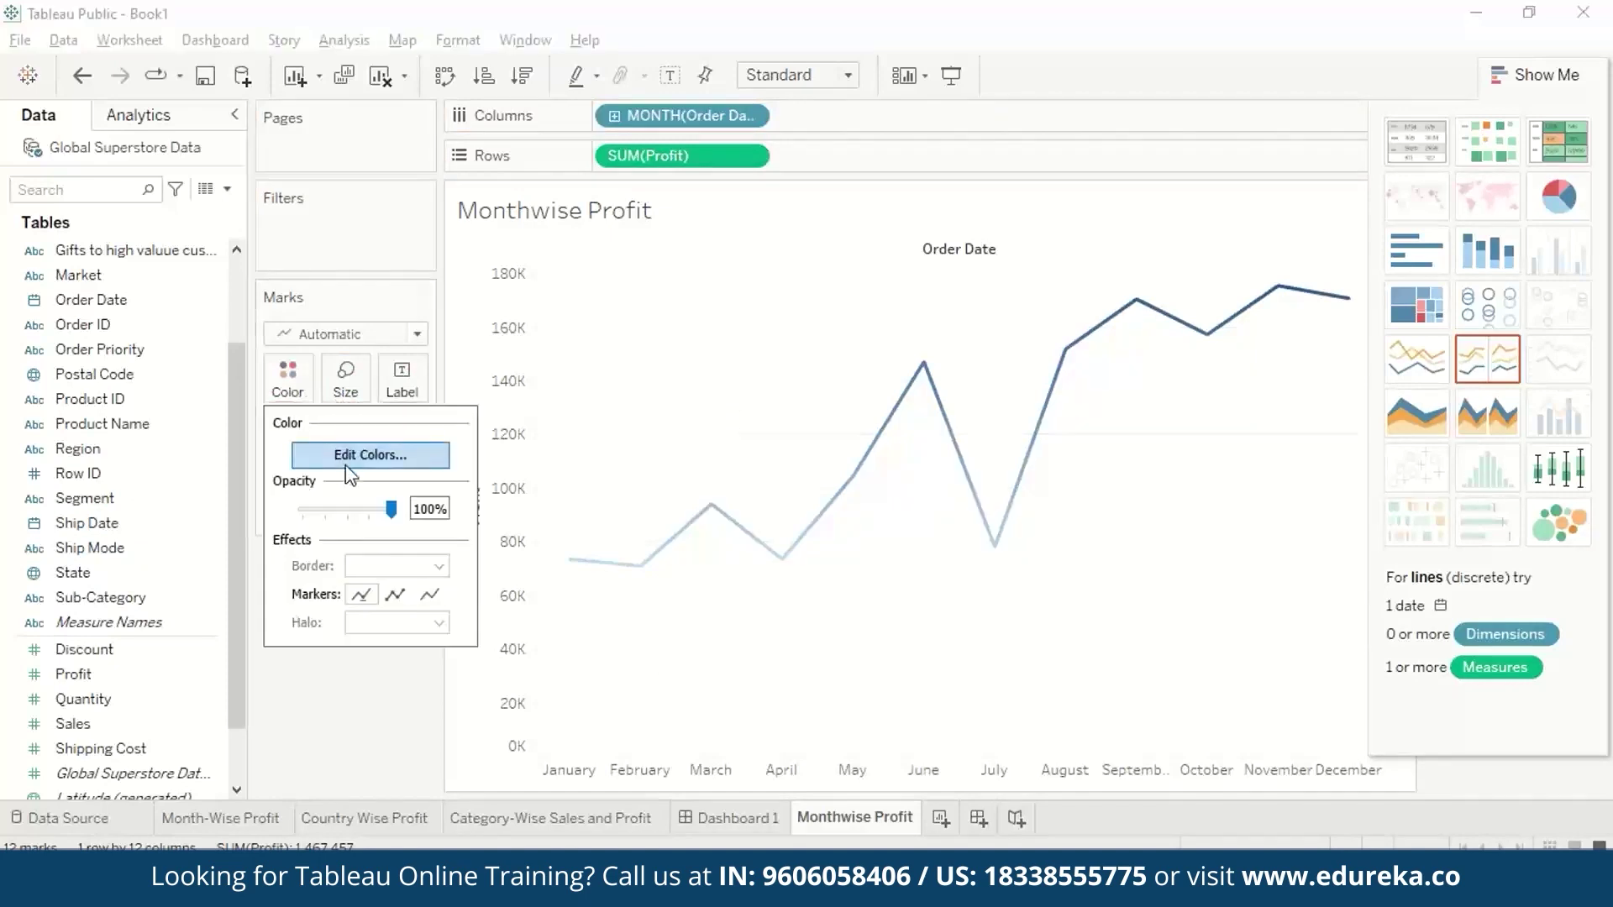
pyautogui.click(350, 464)
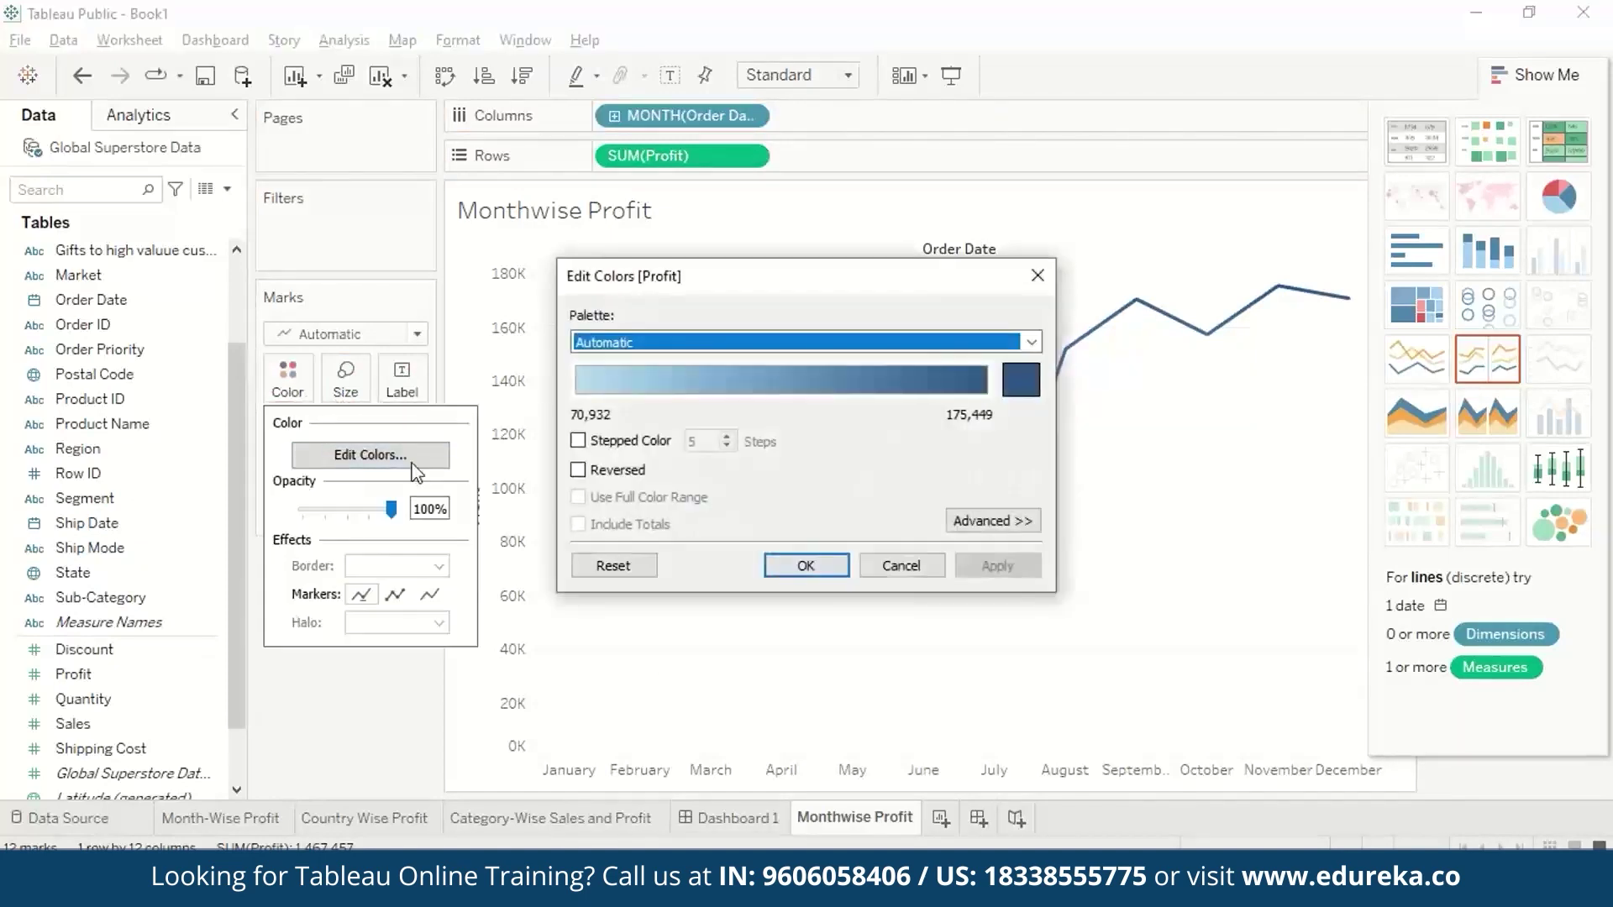
pyautogui.click(1033, 344)
pyautogui.click(804, 420)
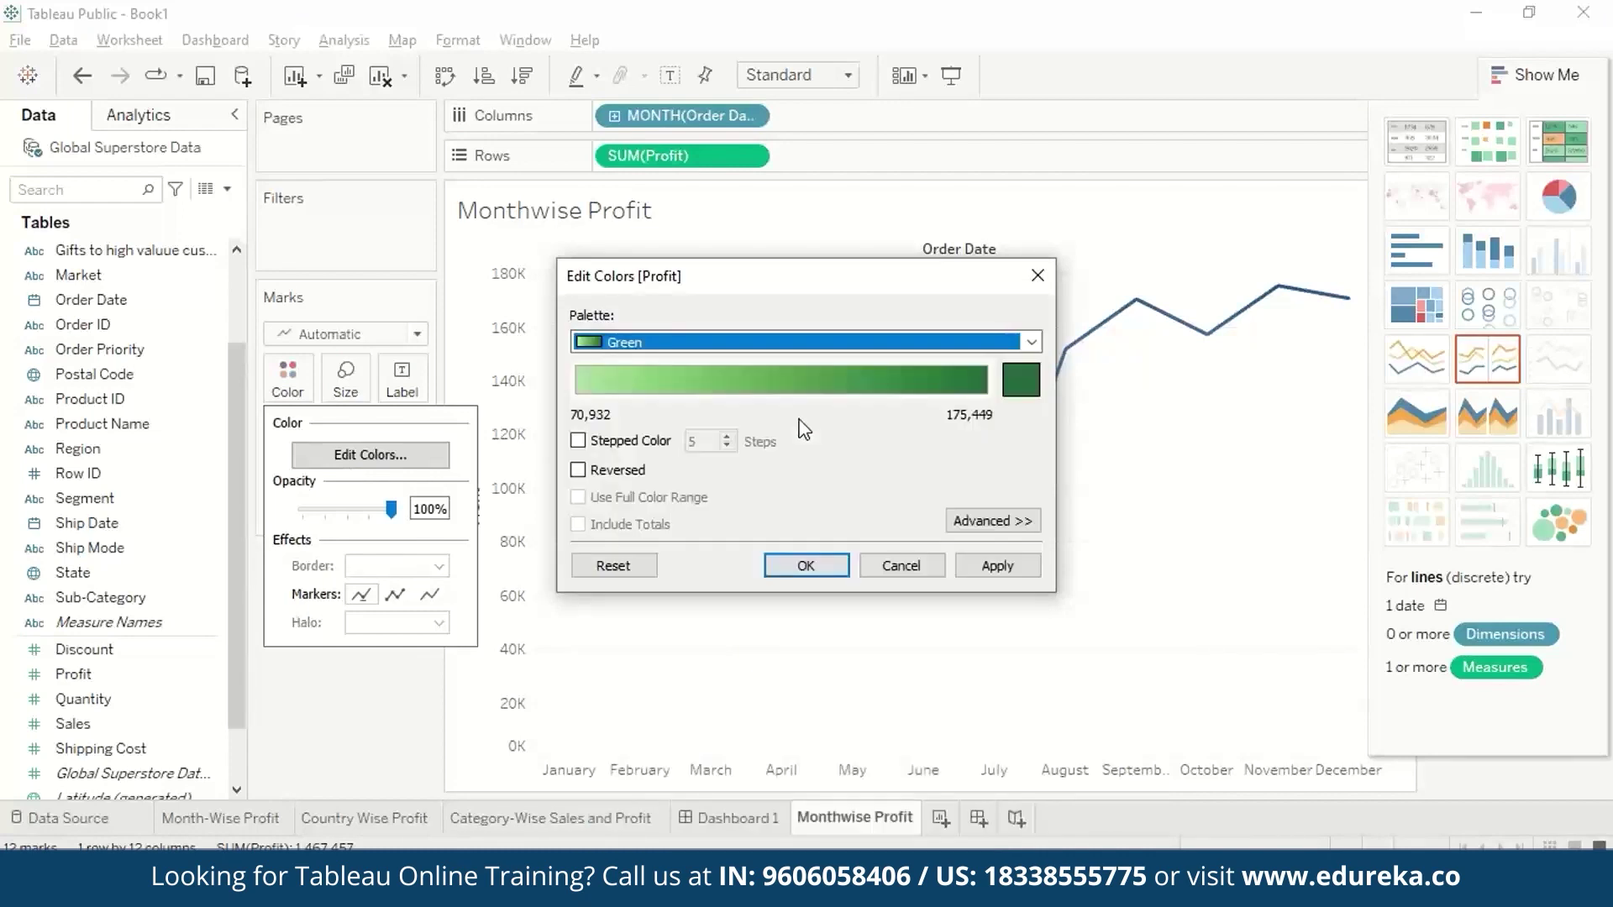
pyautogui.click(820, 571)
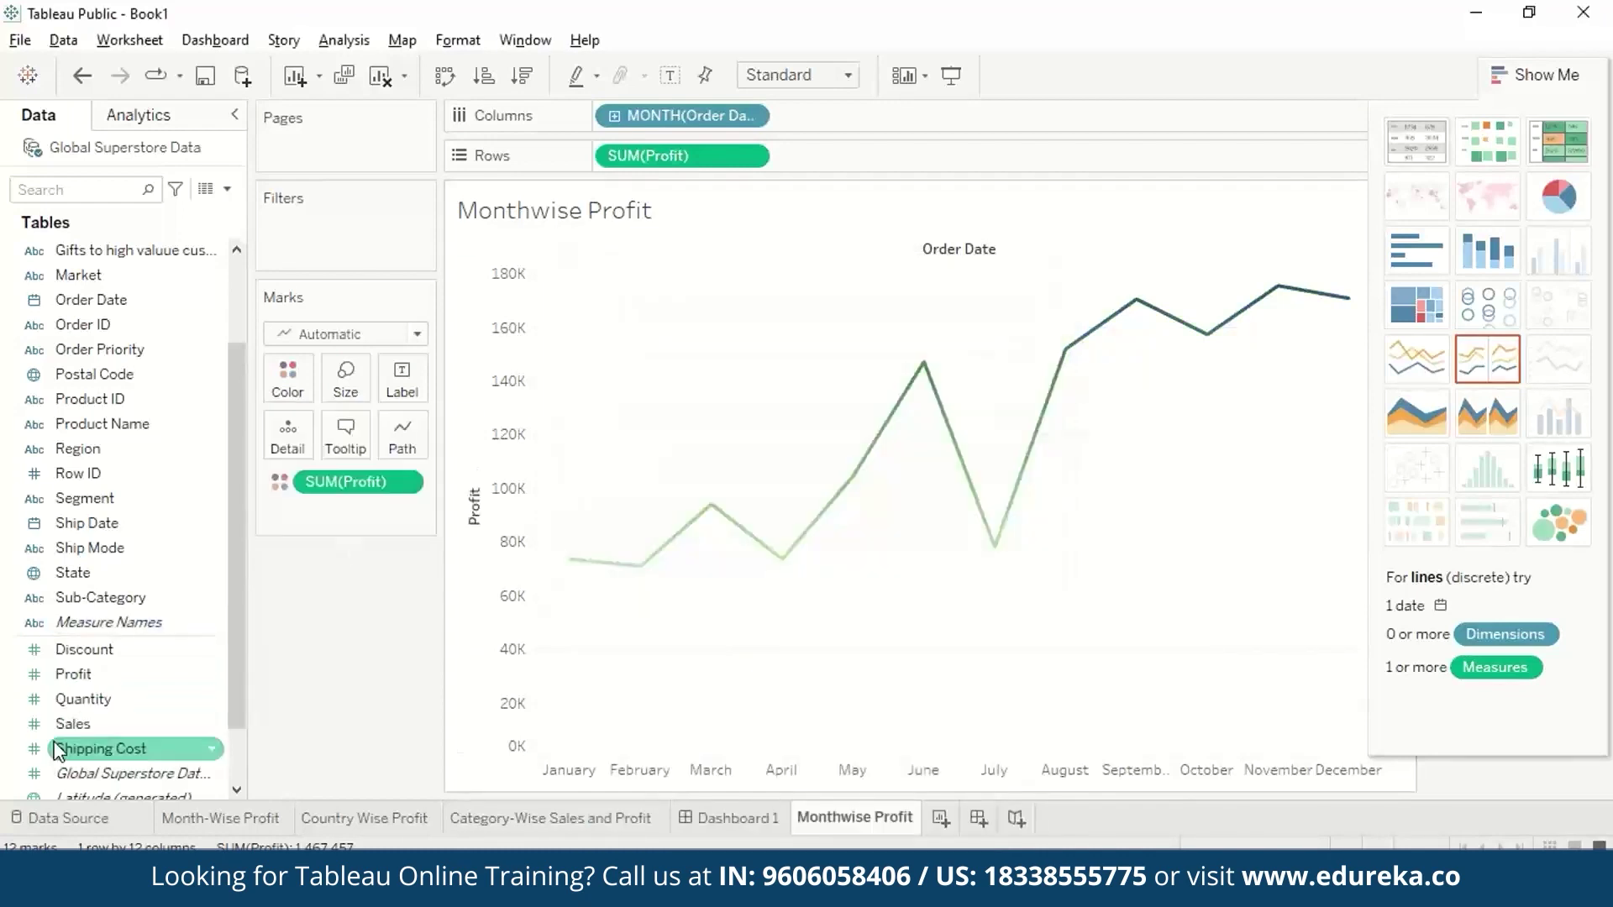
# Step: Label the points of the monthly line with their Profit values
pyautogui.moveTo(74, 673); pyautogui.dragTo(402, 382)
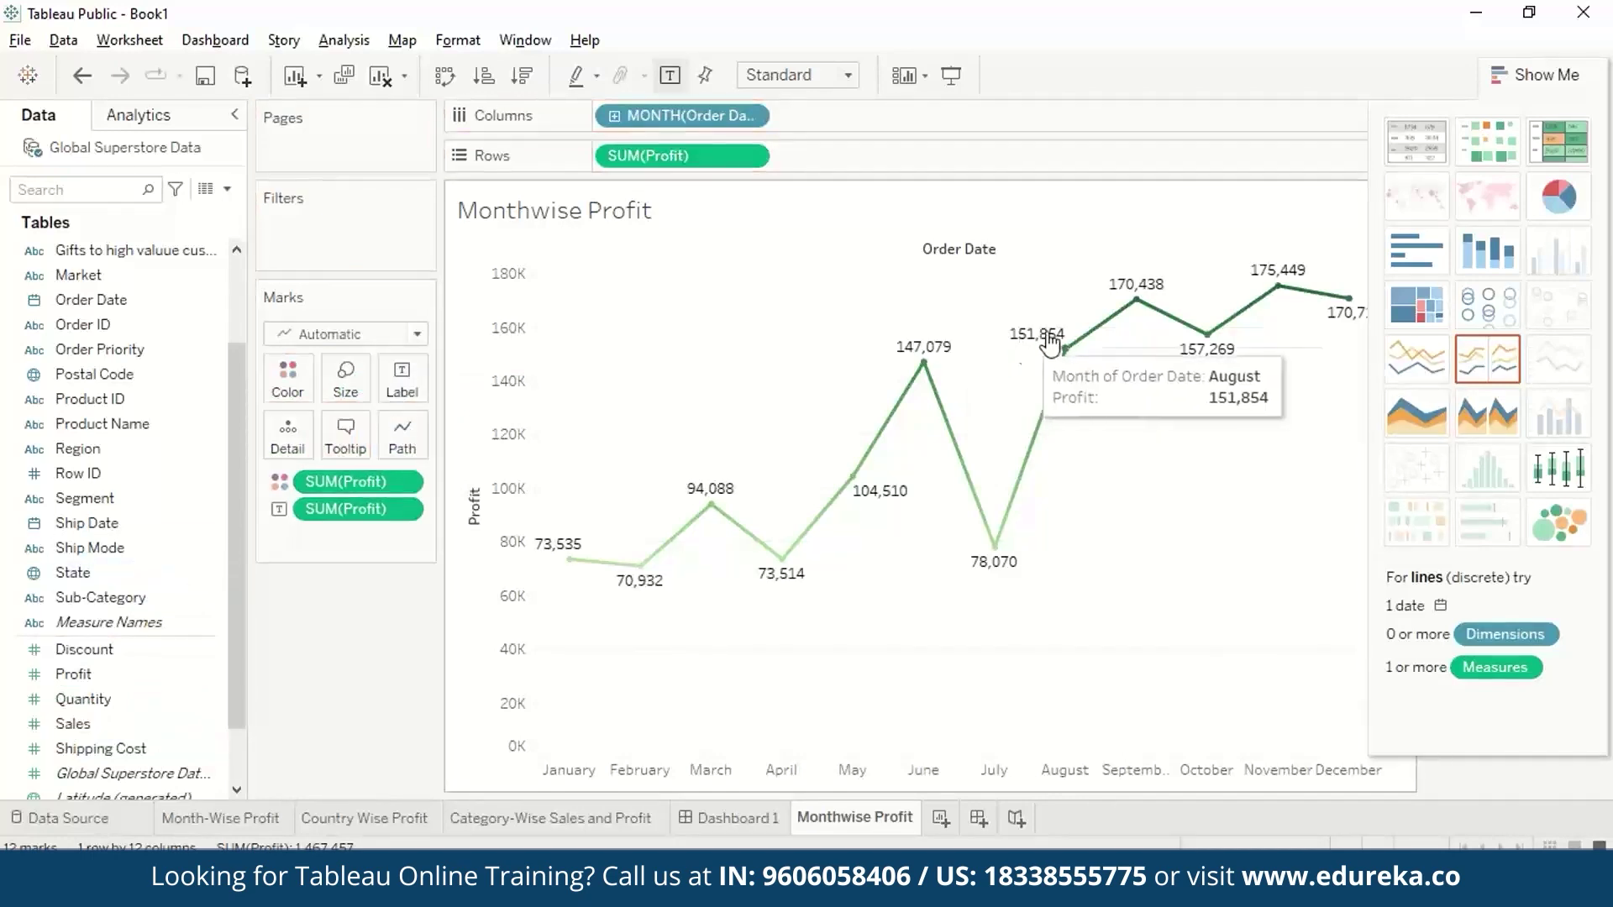
pyautogui.moveTo(1223, 335)
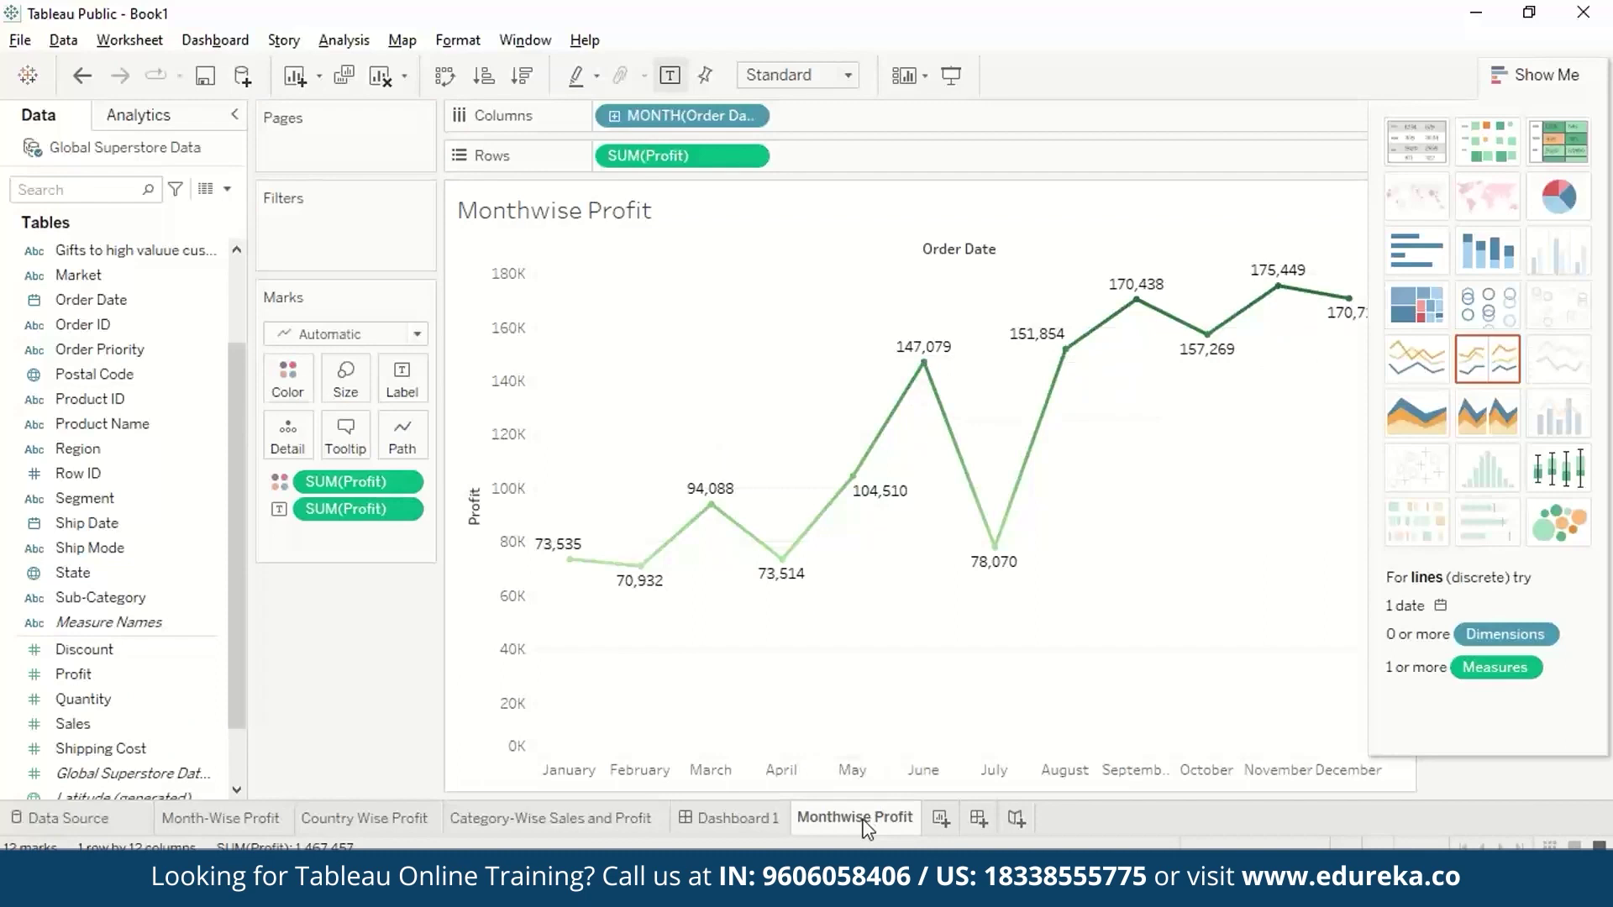
pyautogui.moveTo(893, 830)
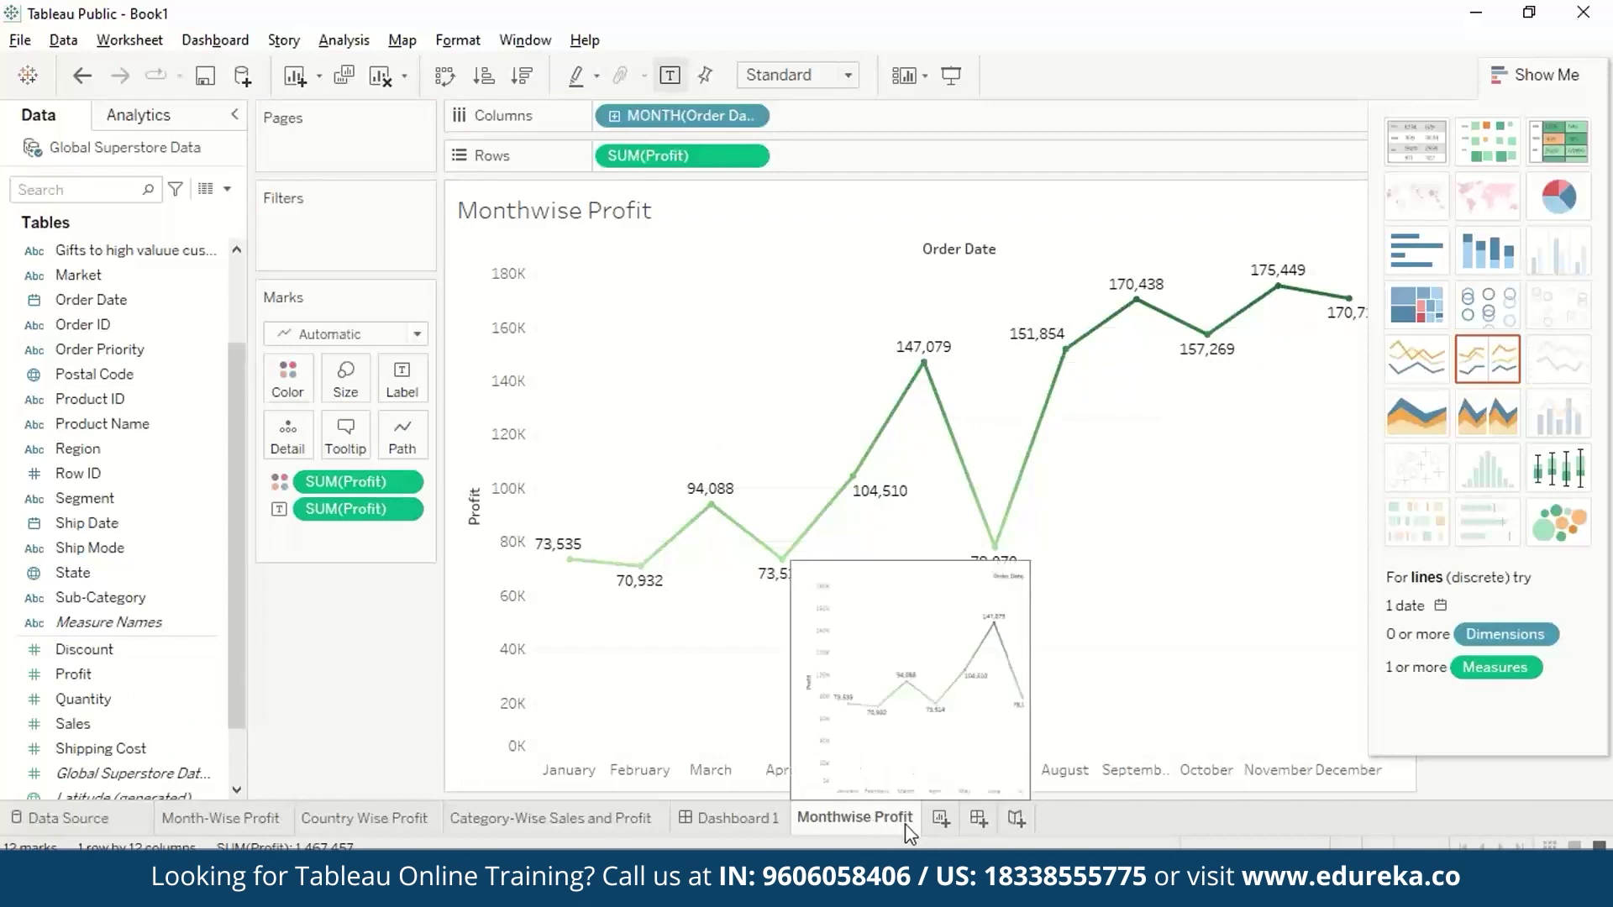
# Step: Add another worksheet and name it "Country-wise Profit"
pyautogui.click(941, 821)
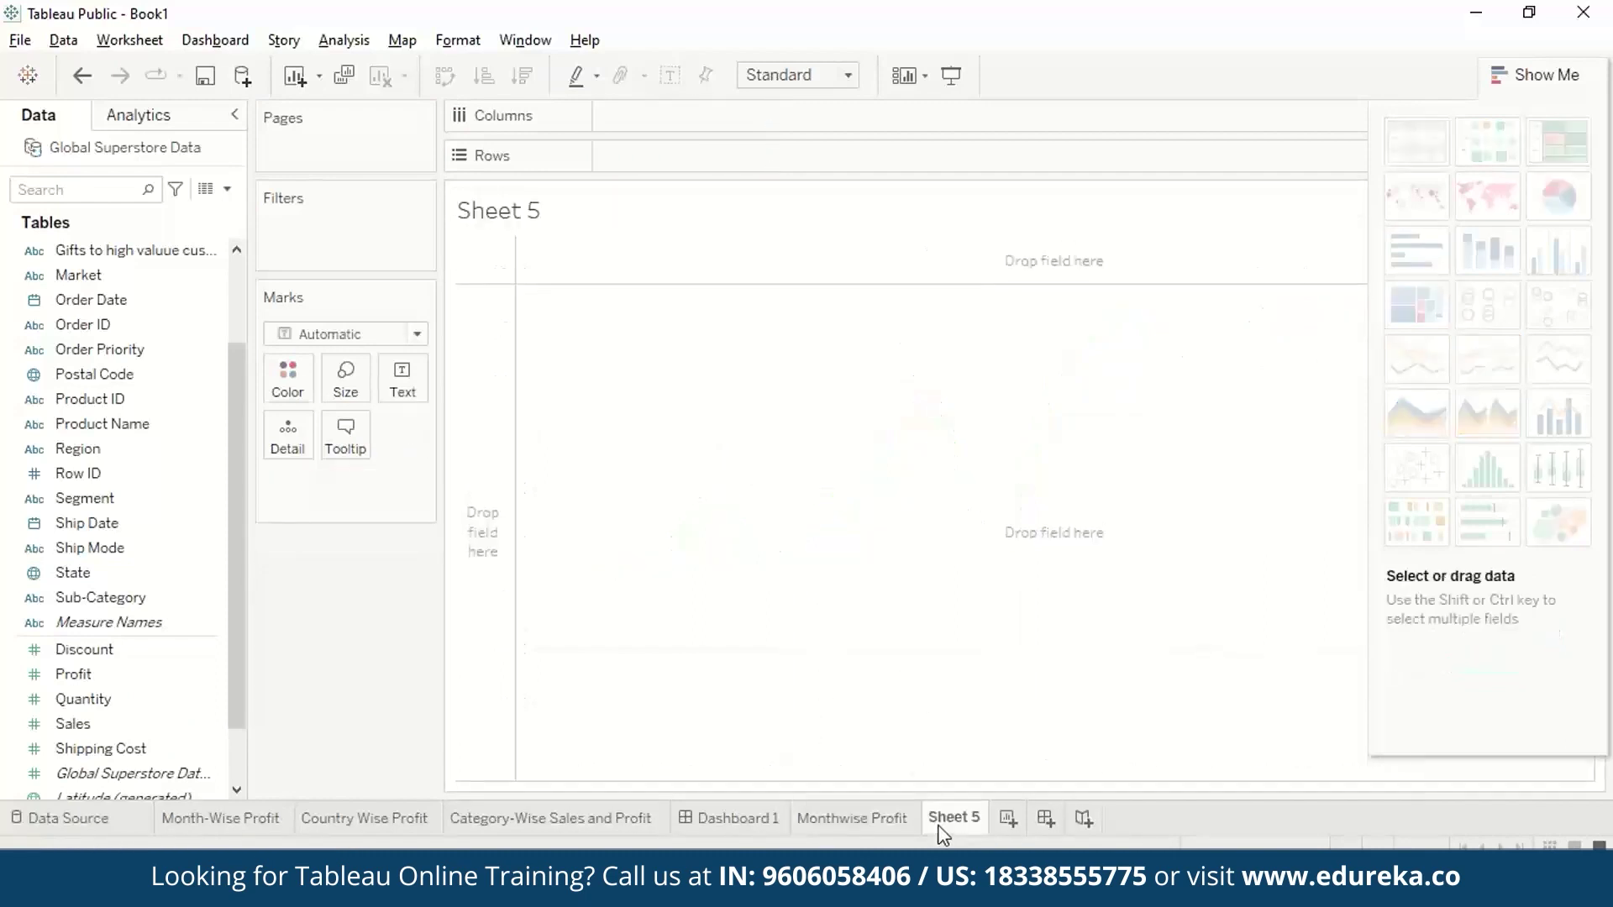
pyautogui.doubleClick(962, 816)
pyautogui.write('Country-wise Profit')
pyautogui.press('Return')
# Step: Chart Profit by country, with Profit on Rows and Country on Columns
pyautogui.scroll(-1, 235, 514)
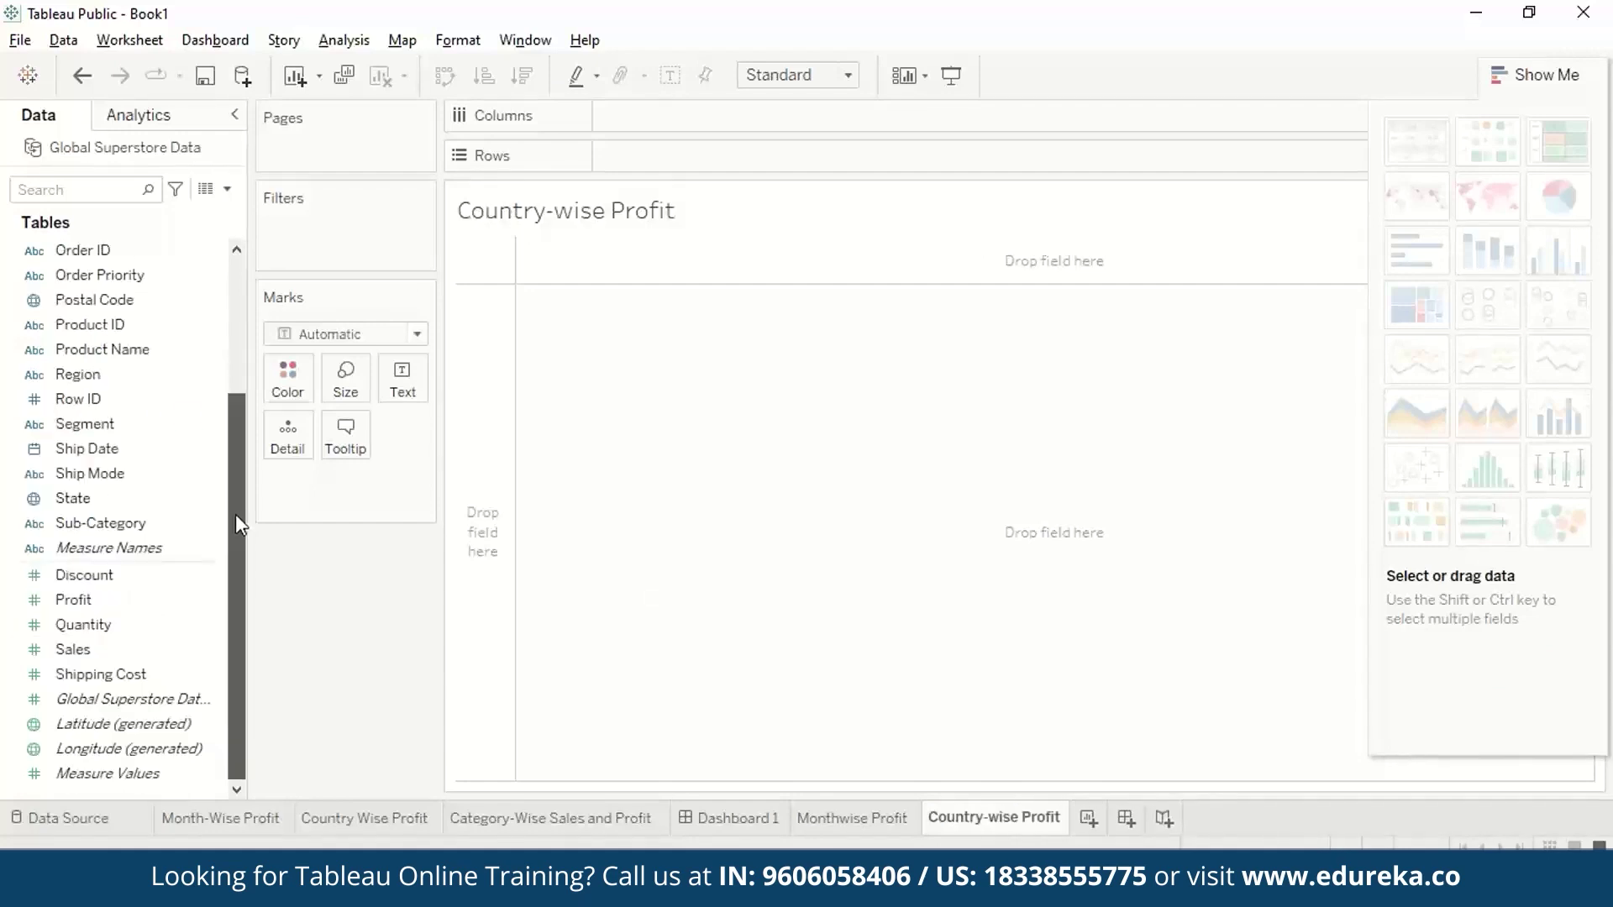
pyautogui.moveTo(182, 599); pyautogui.dragTo(739, 152)
pyautogui.scroll(3, 241, 327)
pyautogui.click(153, 304)
pyautogui.moveTo(154, 306); pyautogui.dragTo(724, 122)
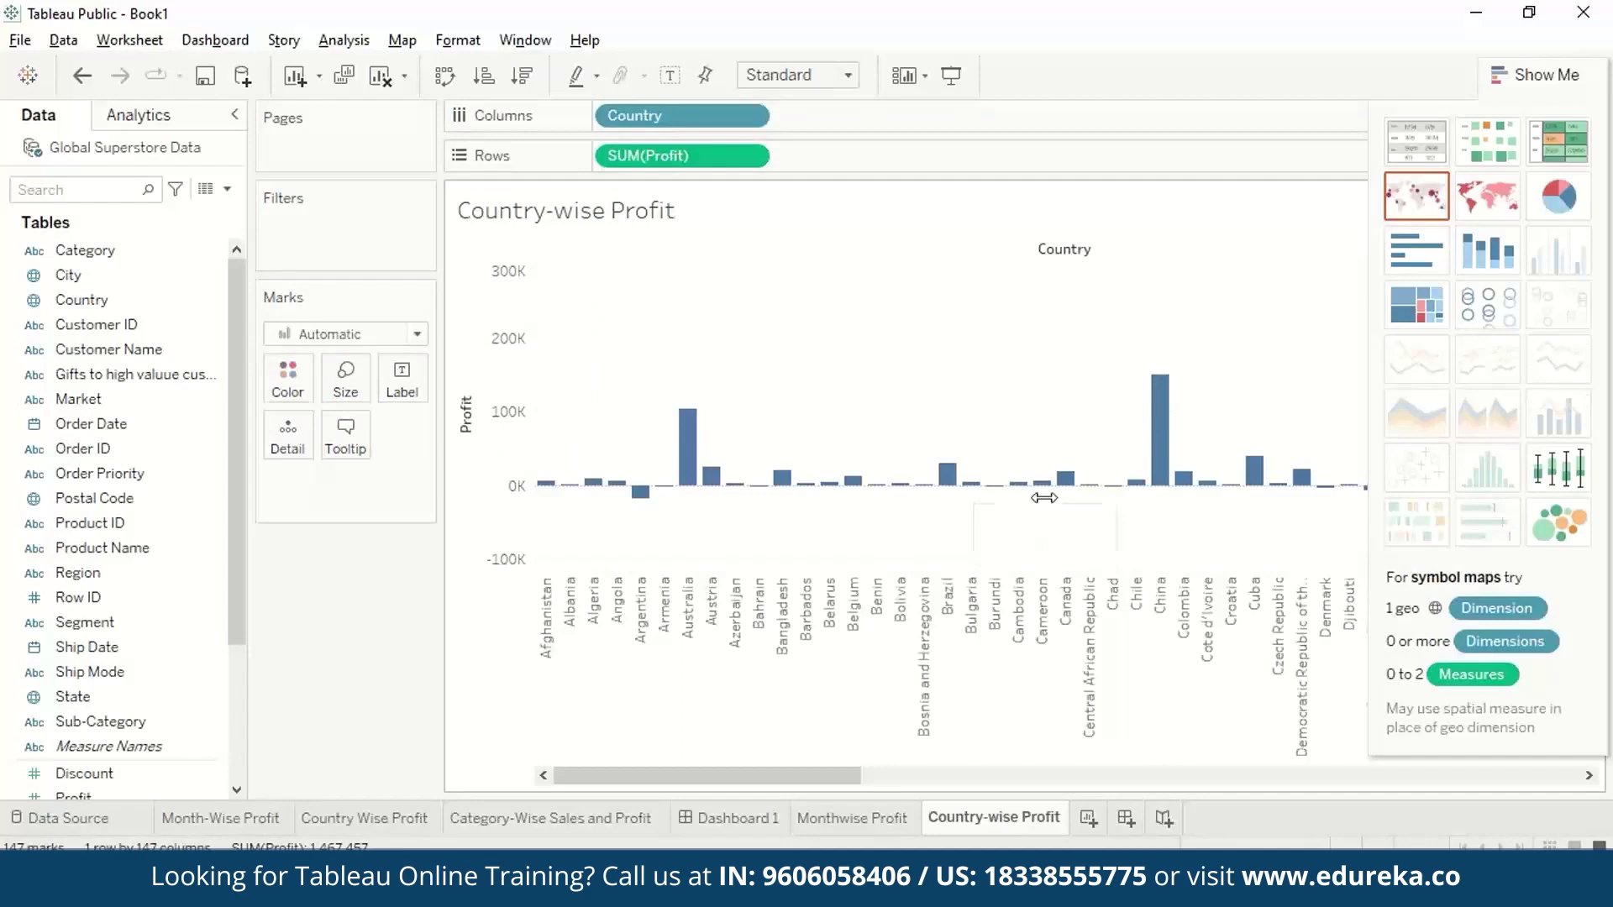
# Step: Convert the country bar chart into a filled map coloured by Profit and hide the chart-type suggestions
pyautogui.moveTo(787, 783)
pyautogui.mouseDown()
pyautogui.moveTo(850, 783)
pyautogui.moveTo(787, 783)
pyautogui.mouseUp()
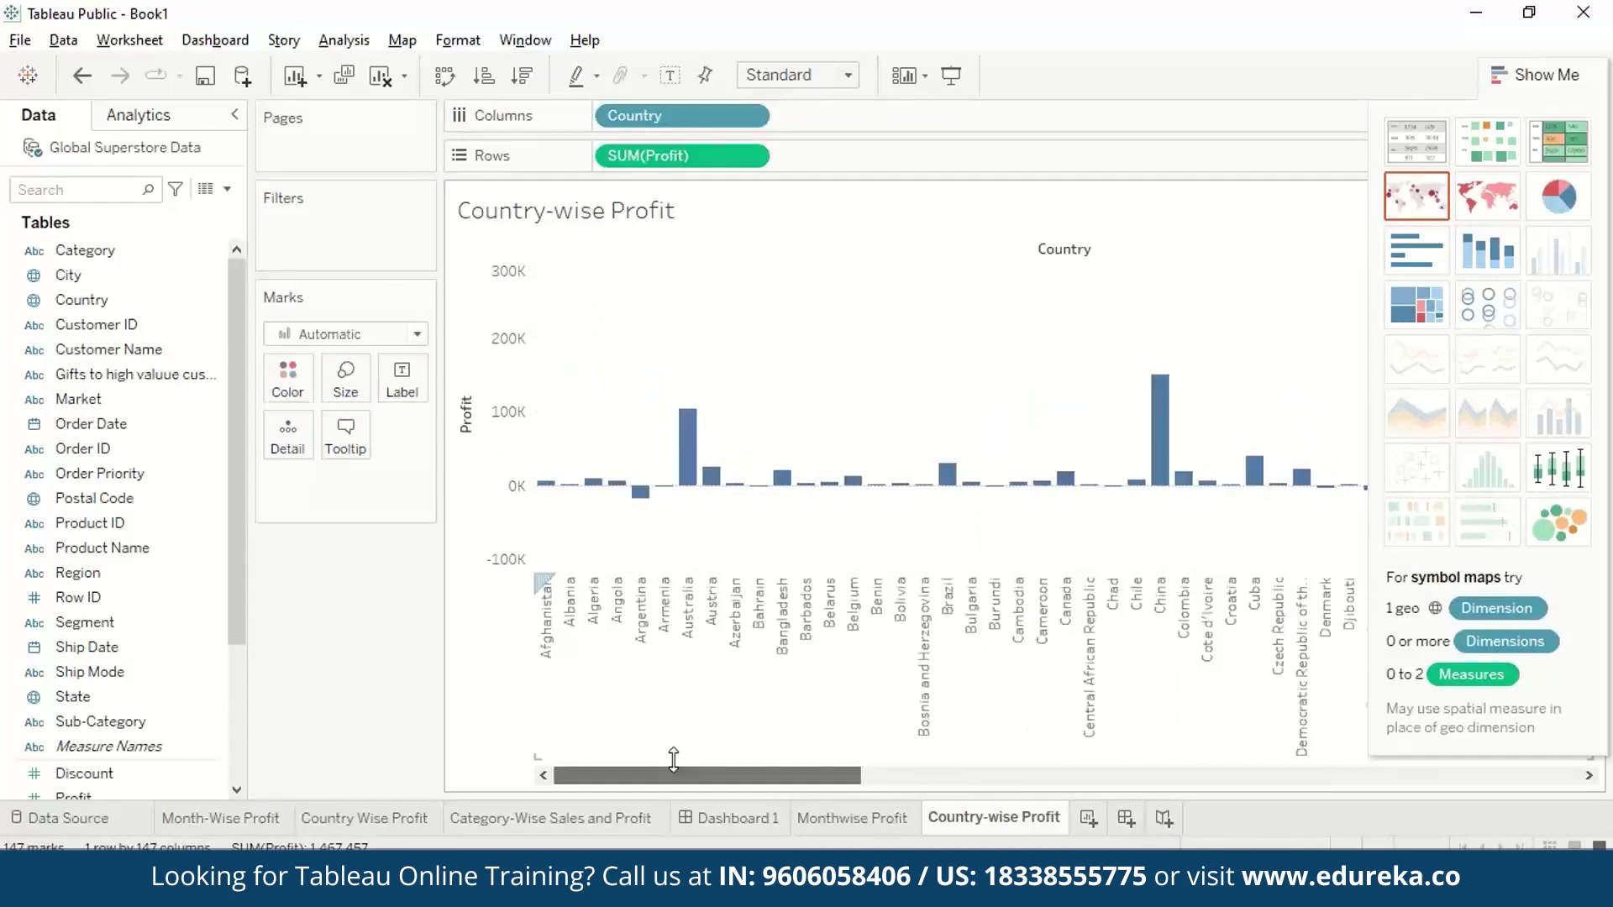
pyautogui.click(1499, 189)
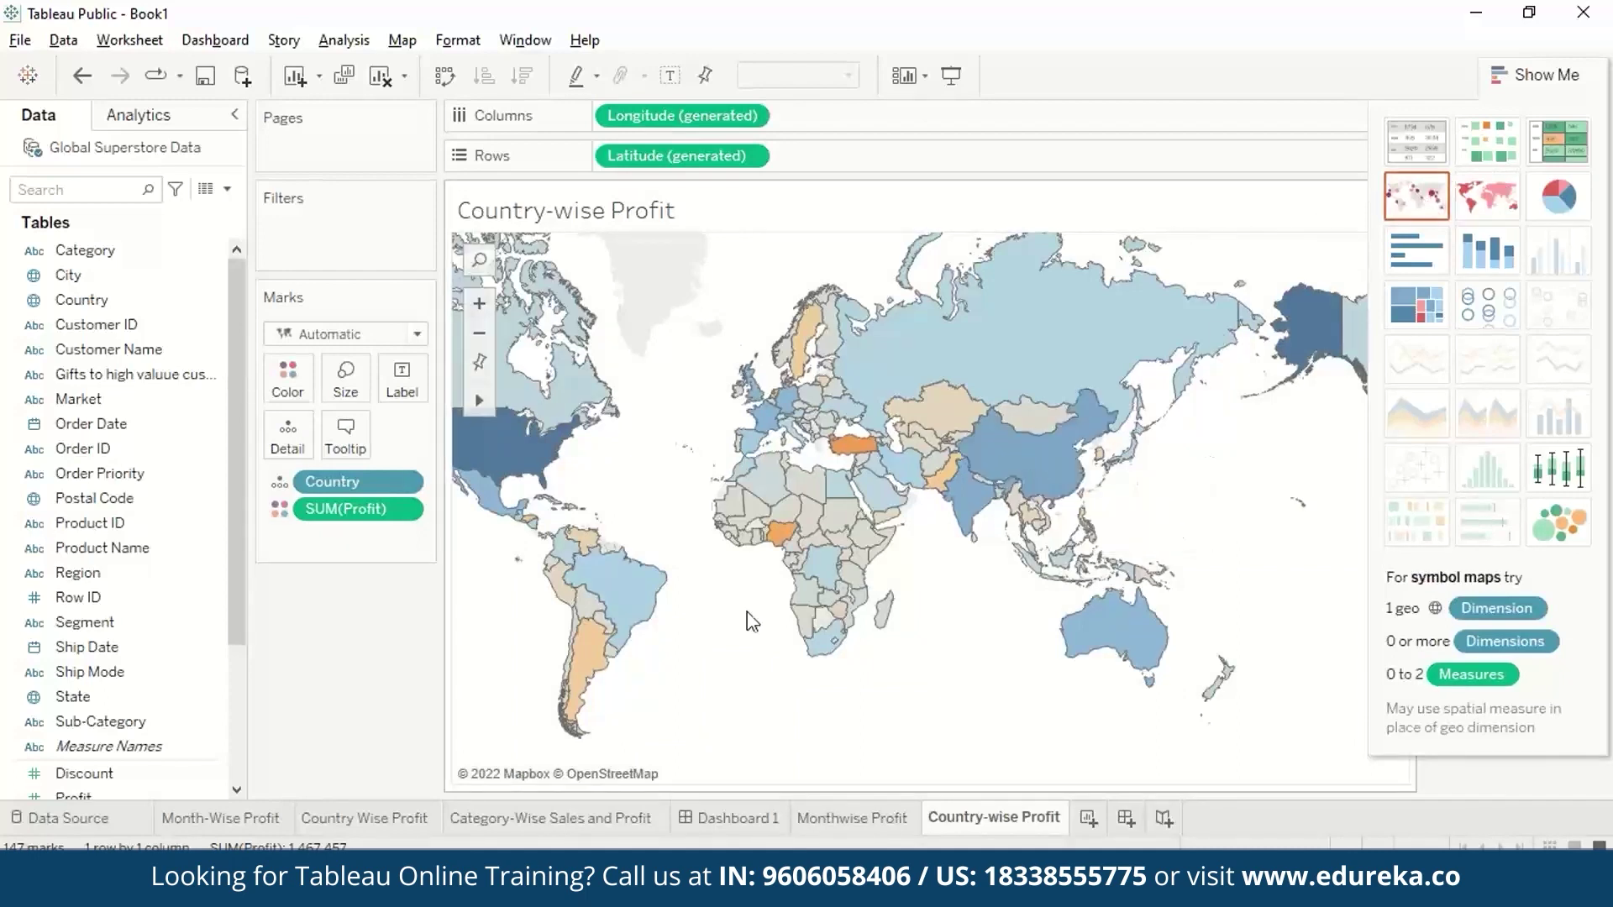
pyautogui.hotkey('ctrl', '1')
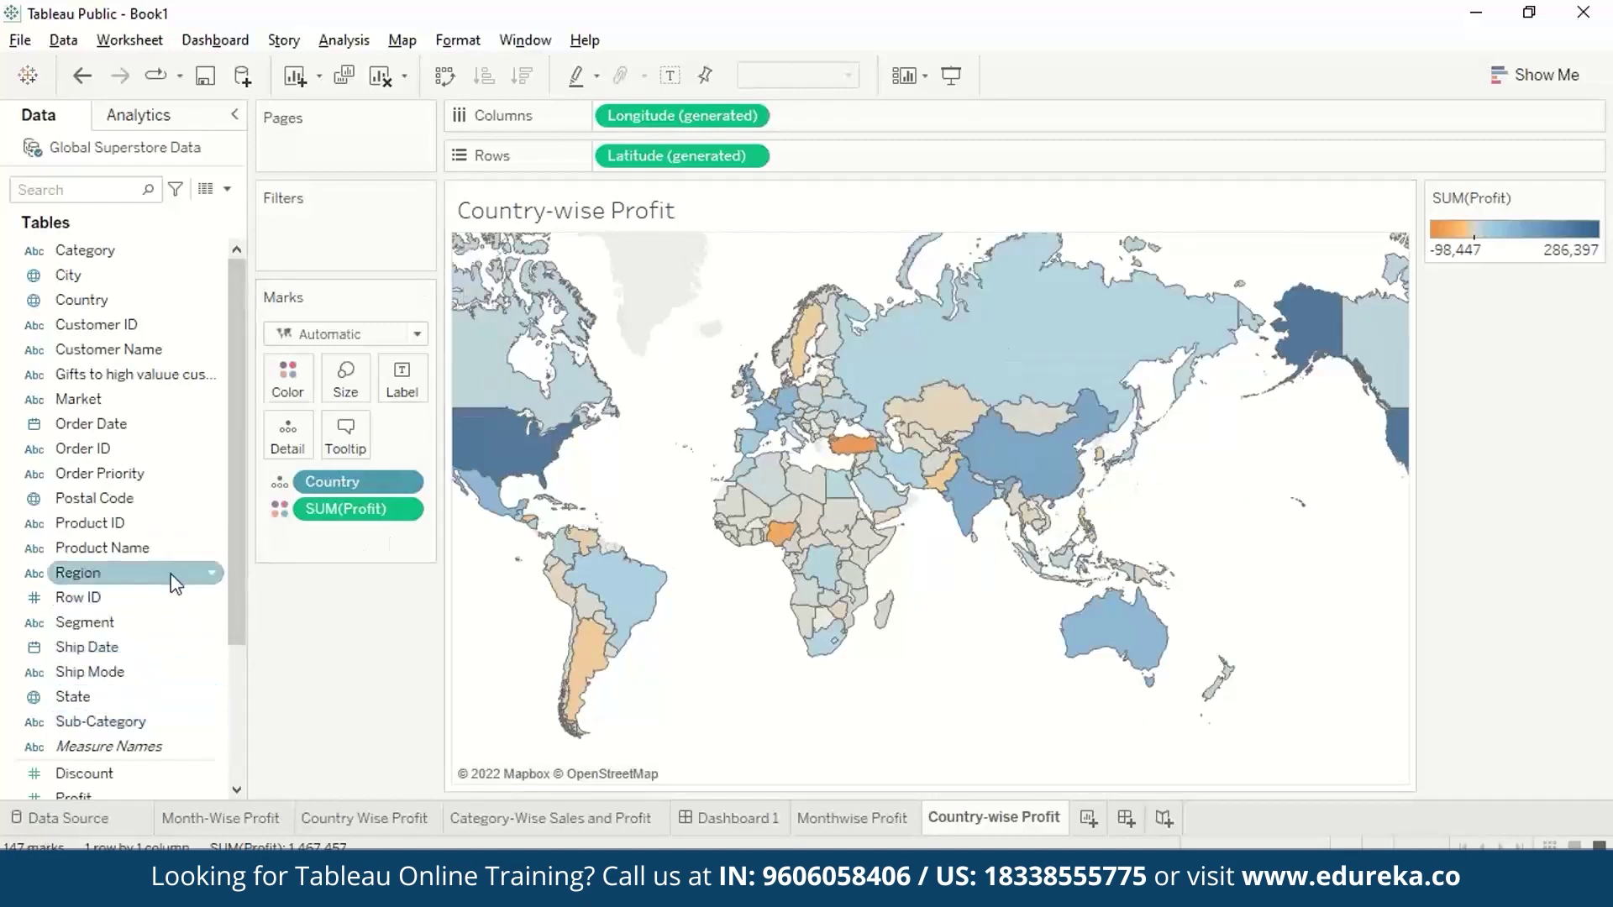
# Step: Try labelling the countries on the map with Profit and take the label field off again
pyautogui.moveTo(121, 790); pyautogui.dragTo(420, 385)
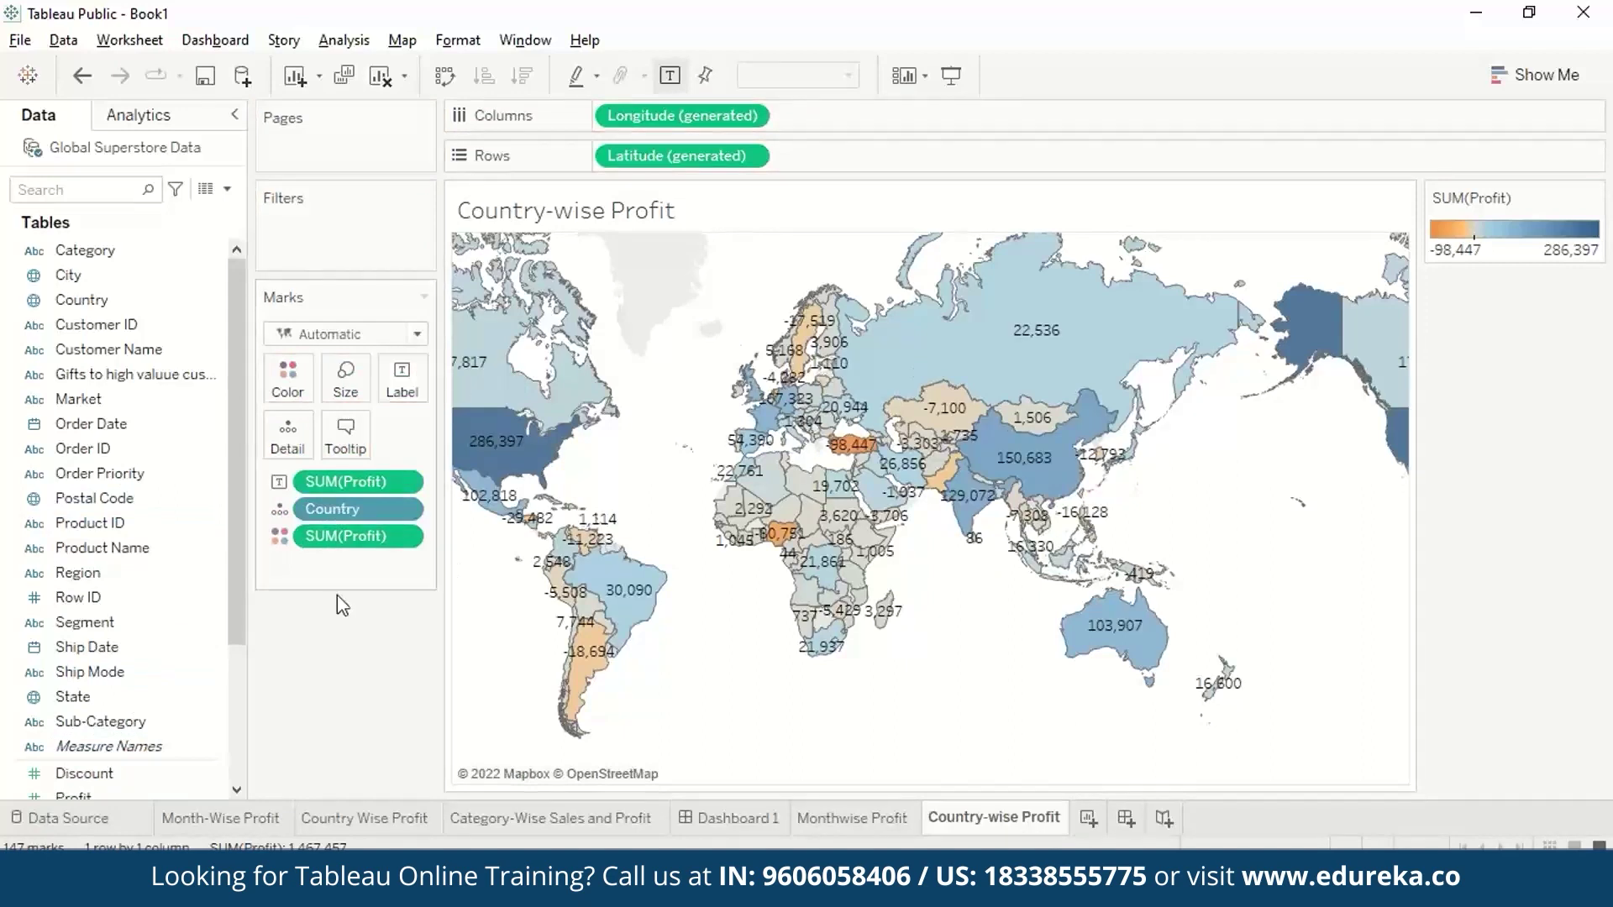
pyautogui.moveTo(379, 476); pyautogui.dragTo(145, 694)
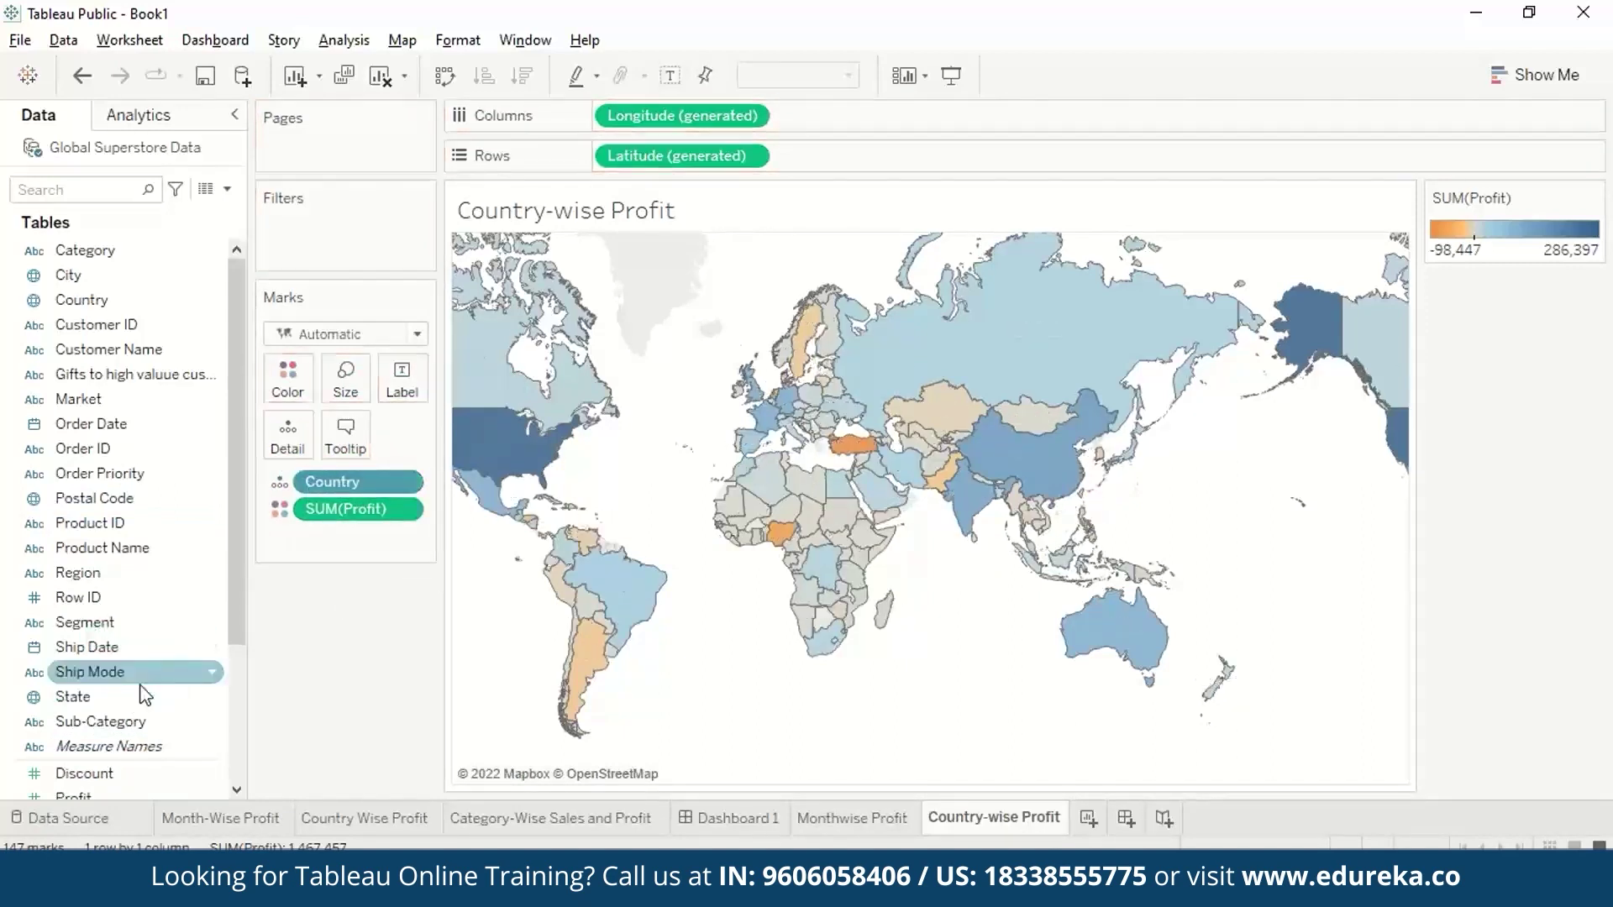
# Step: Add a third worksheet and name it "Category Wise Profit"
pyautogui.click(1090, 819)
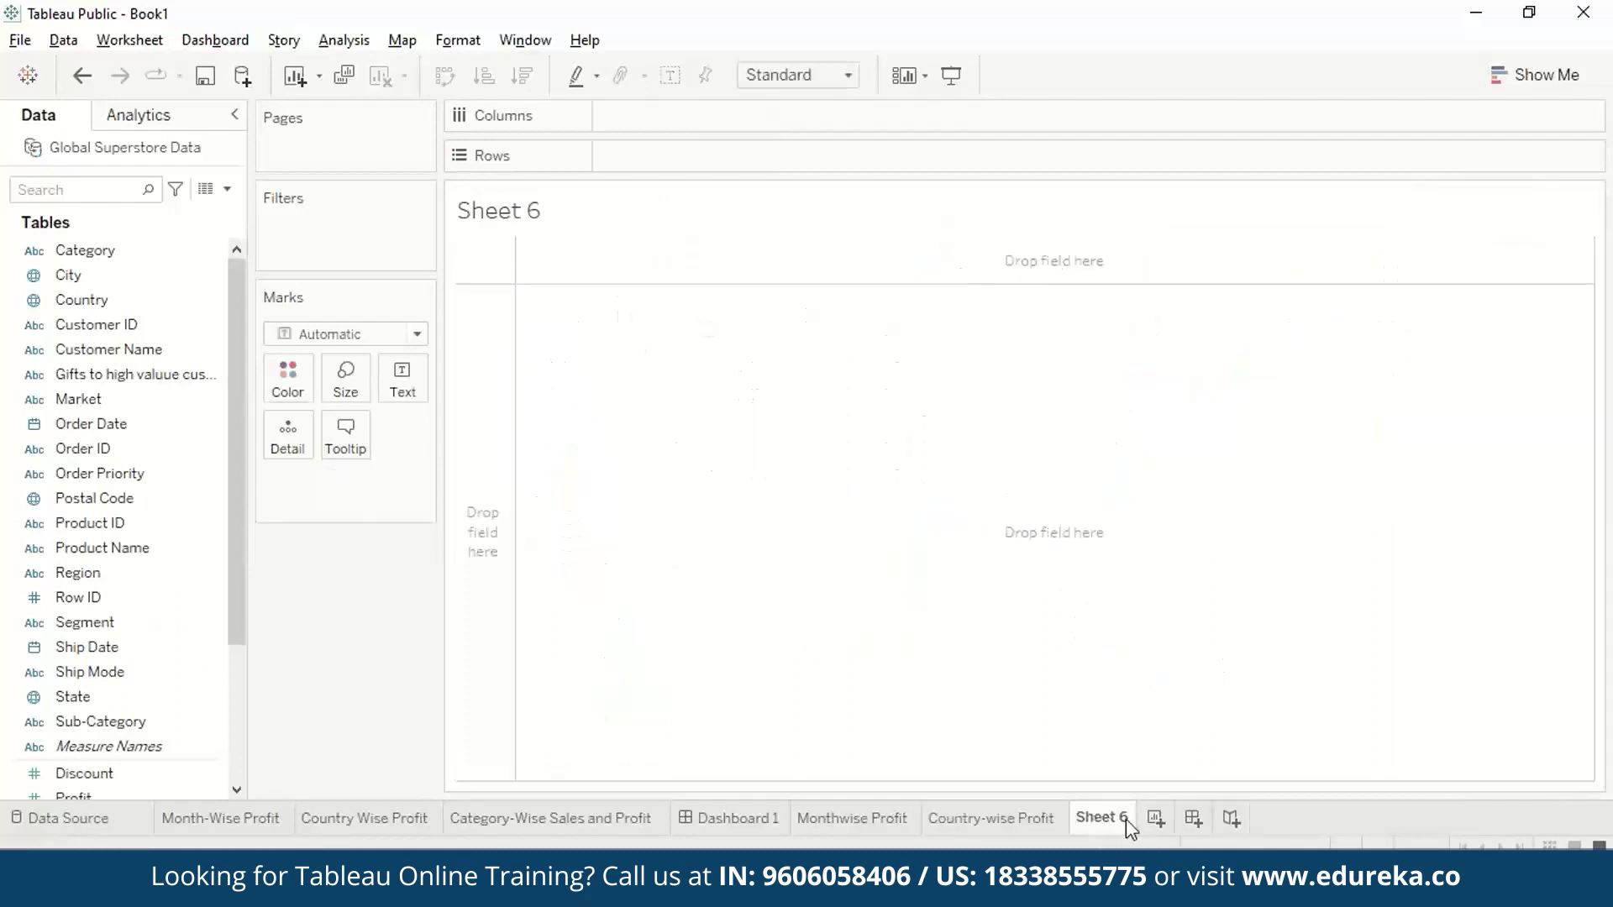
pyautogui.write('Category ')
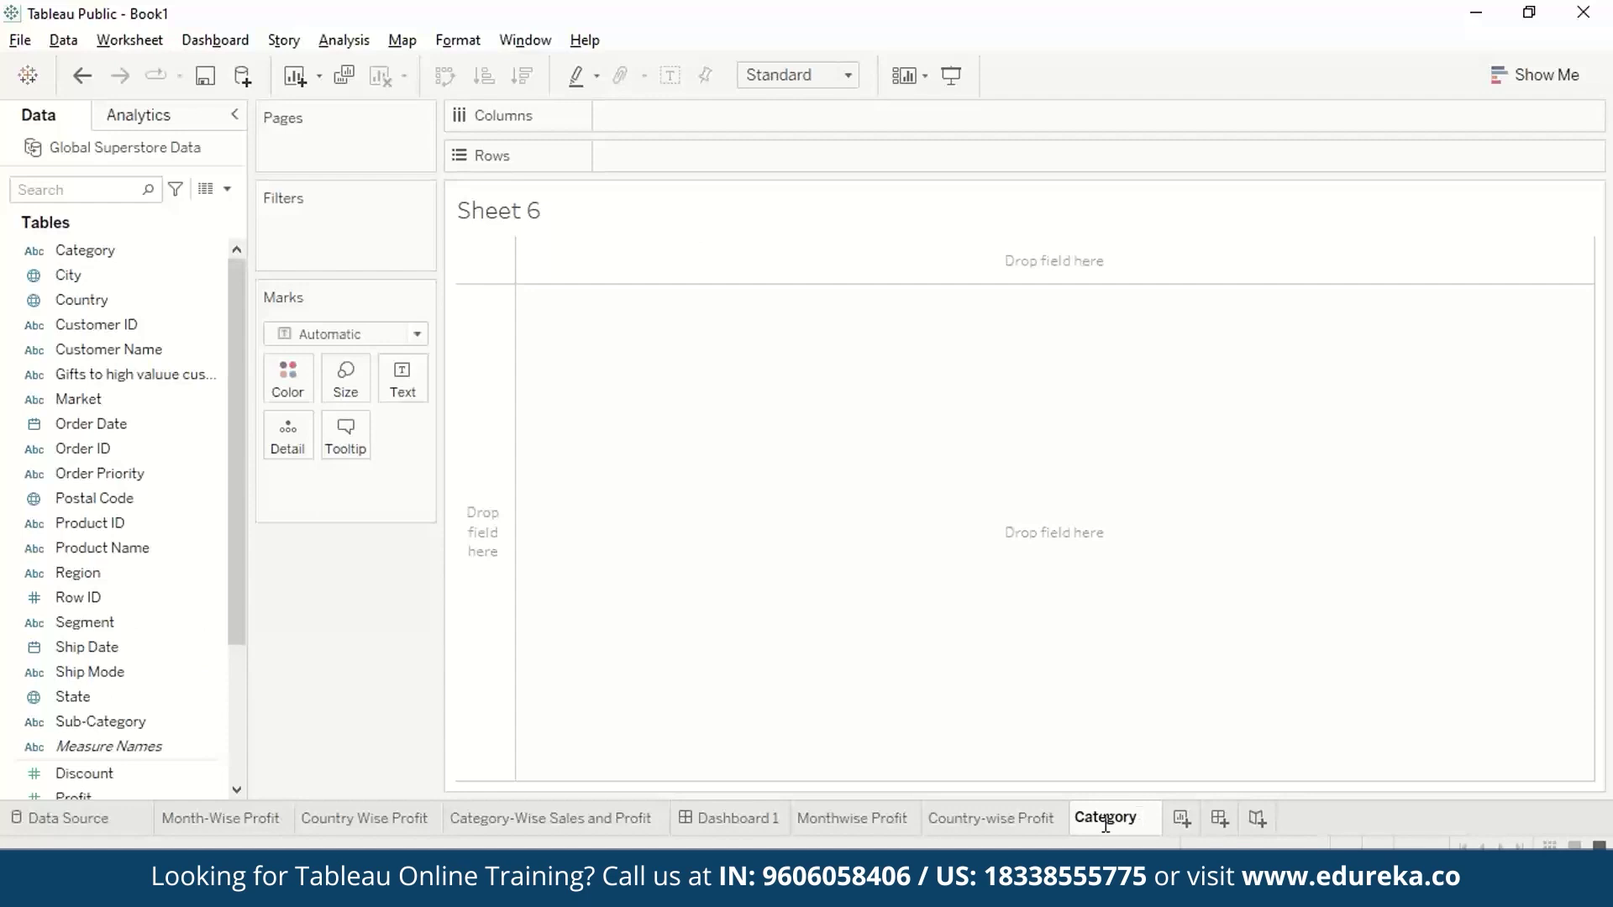
pyautogui.write('Wise Profit')
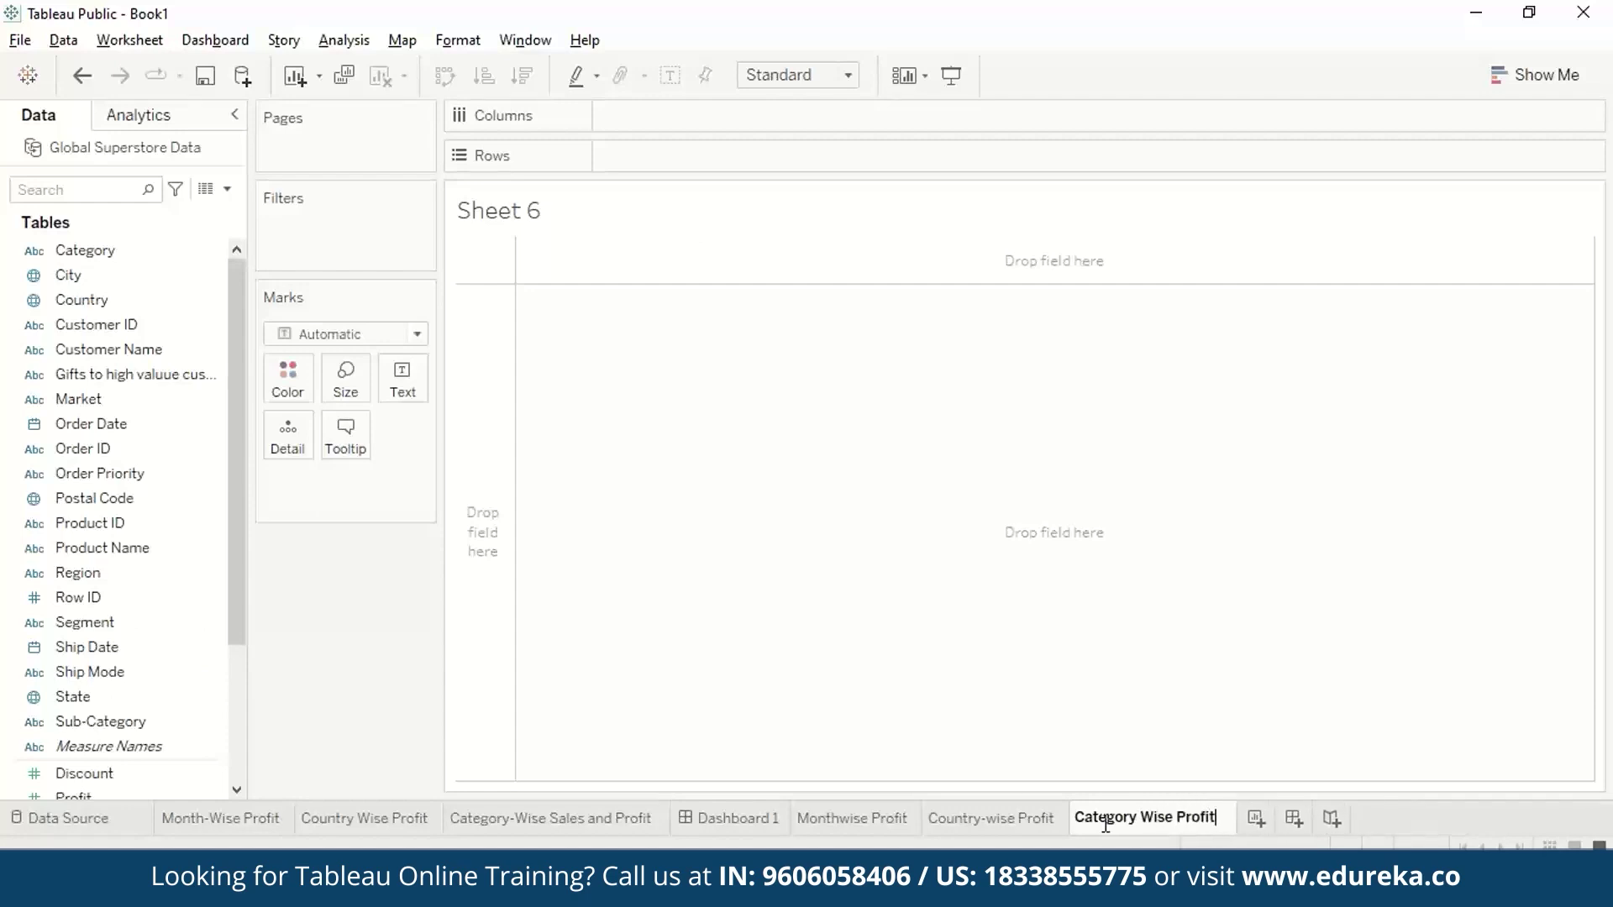
pyautogui.press('Return')
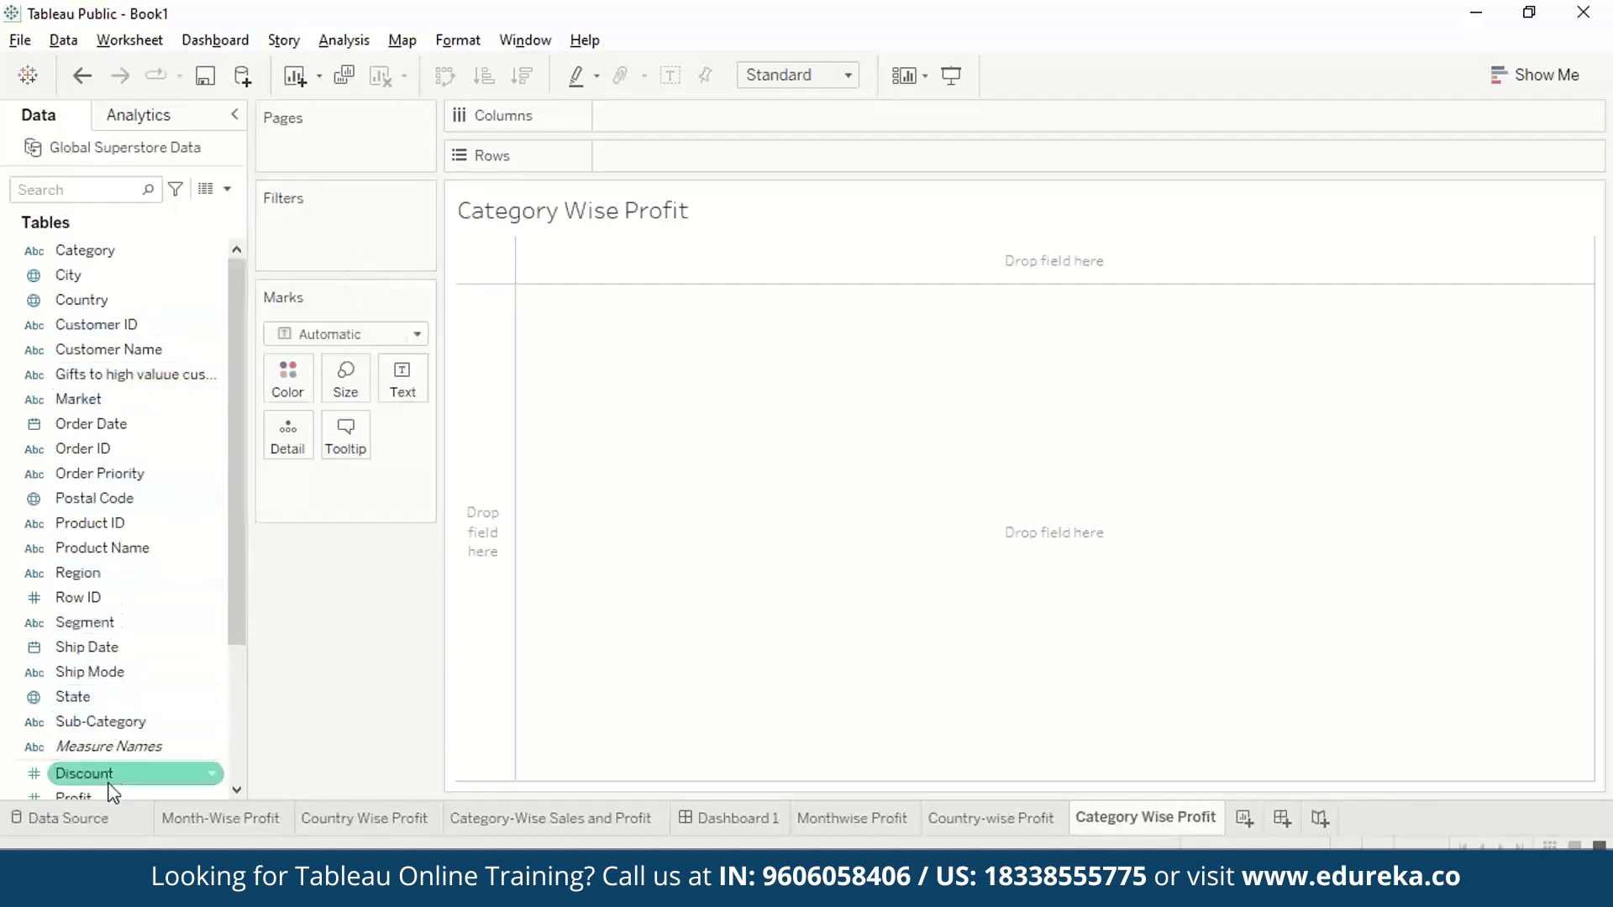
# Step: Build a bar chart of Profit on Rows, broken down by Category and Region on Columns
pyautogui.moveTo(109, 802); pyautogui.dragTo(702, 154)
pyautogui.moveTo(84, 250); pyautogui.dragTo(694, 117)
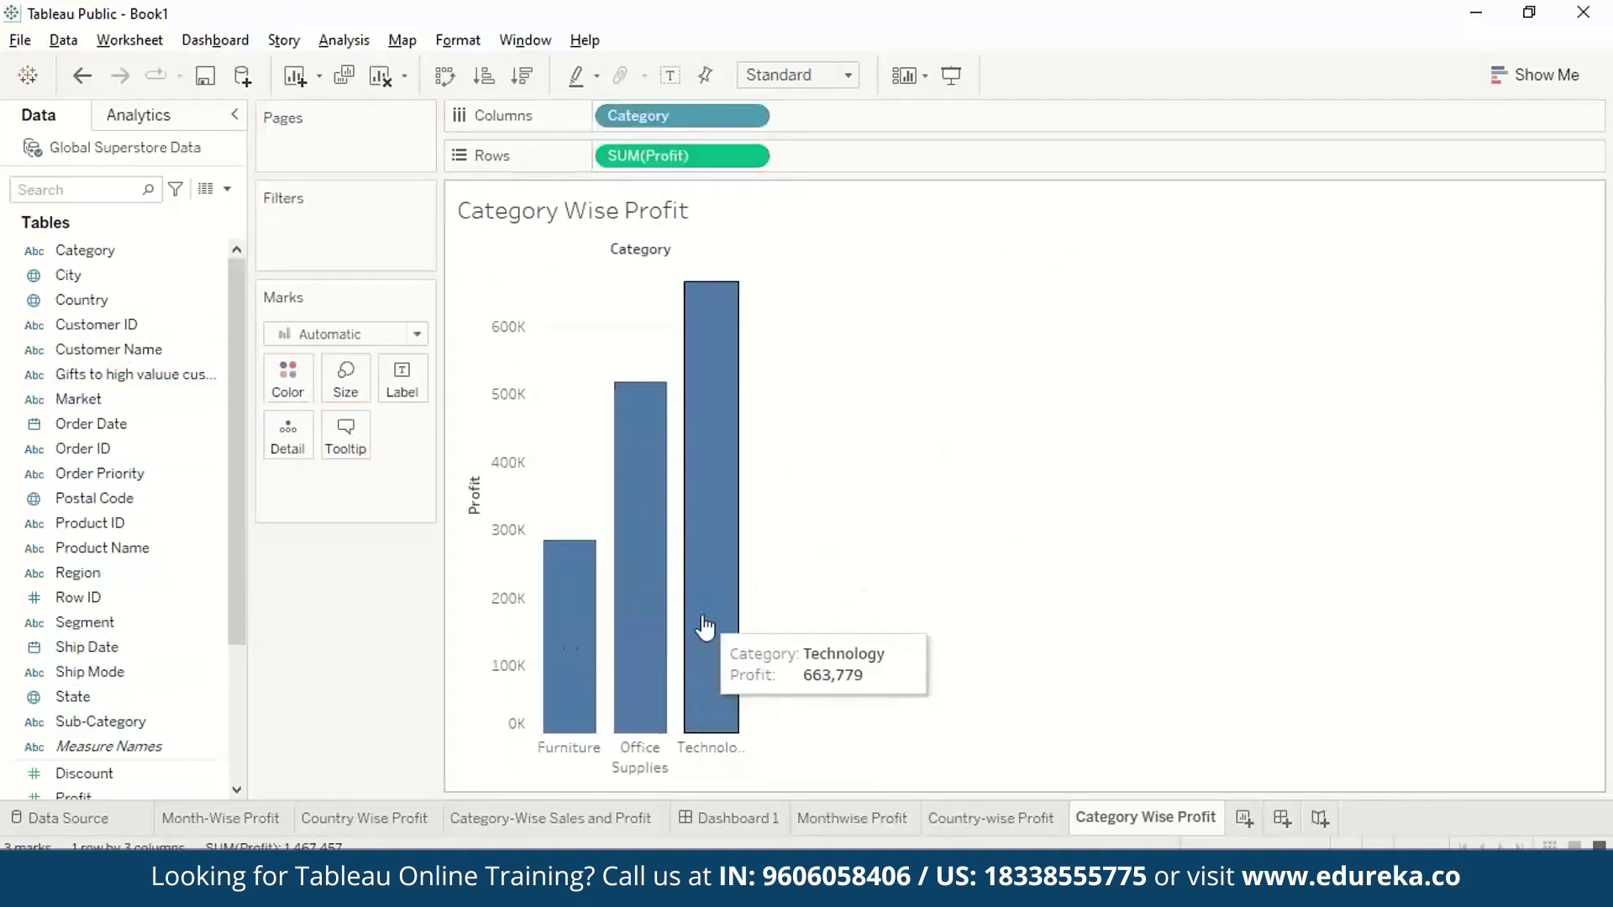
pyautogui.moveTo(108, 570); pyautogui.dragTo(829, 120)
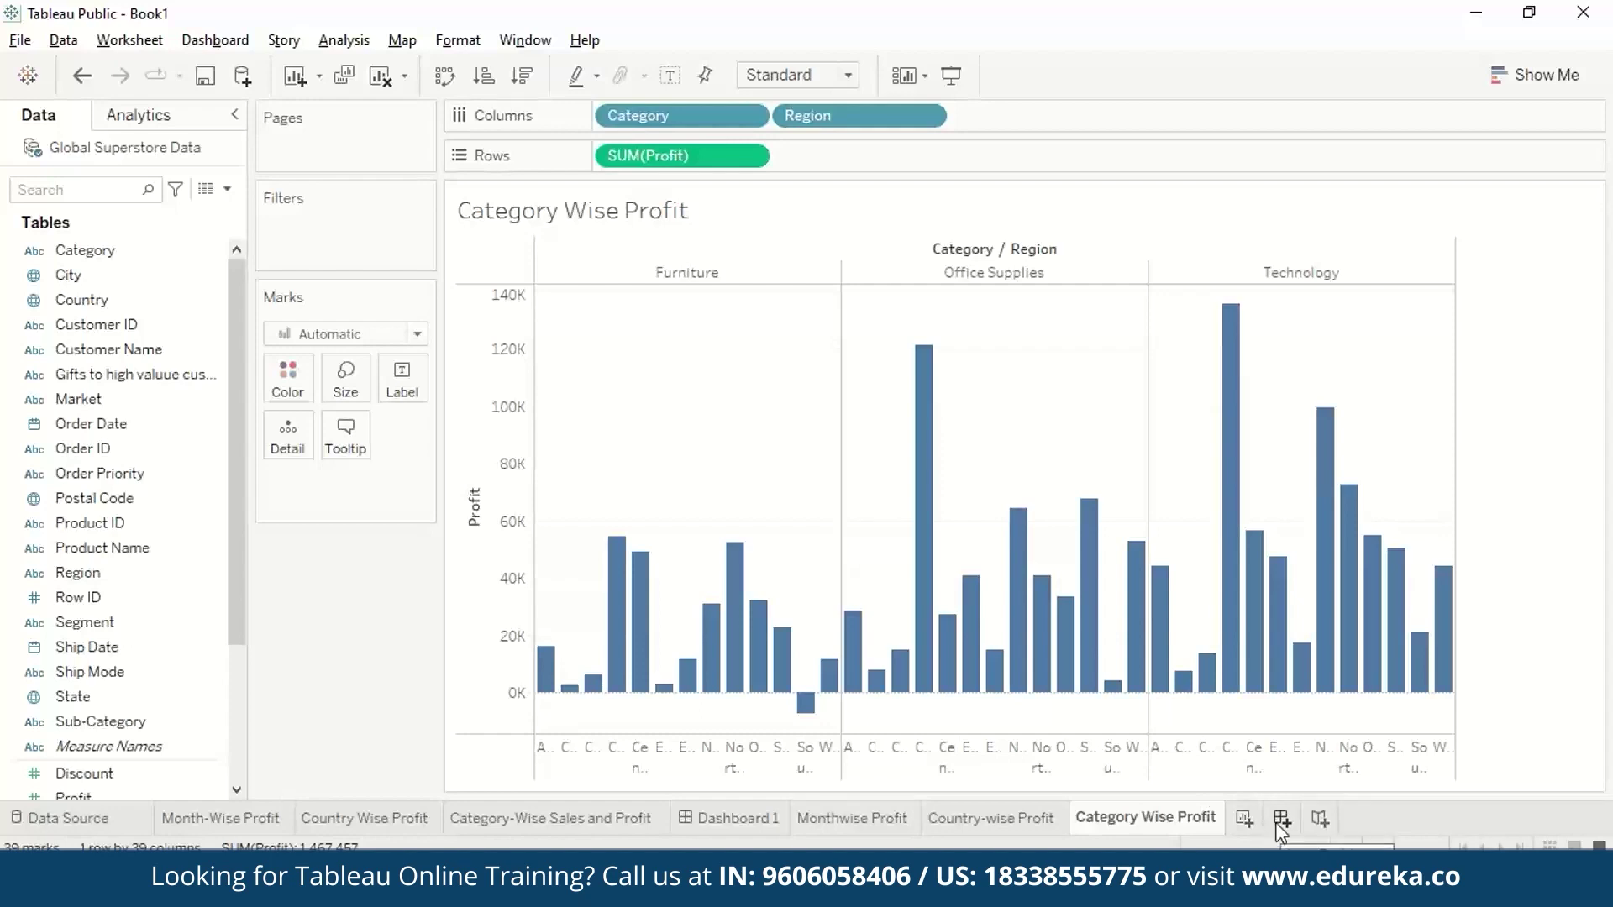
# Step: Create a new blank dashboard and bring the newly built worksheets into view in its list of sheets
pyautogui.click(215, 40)
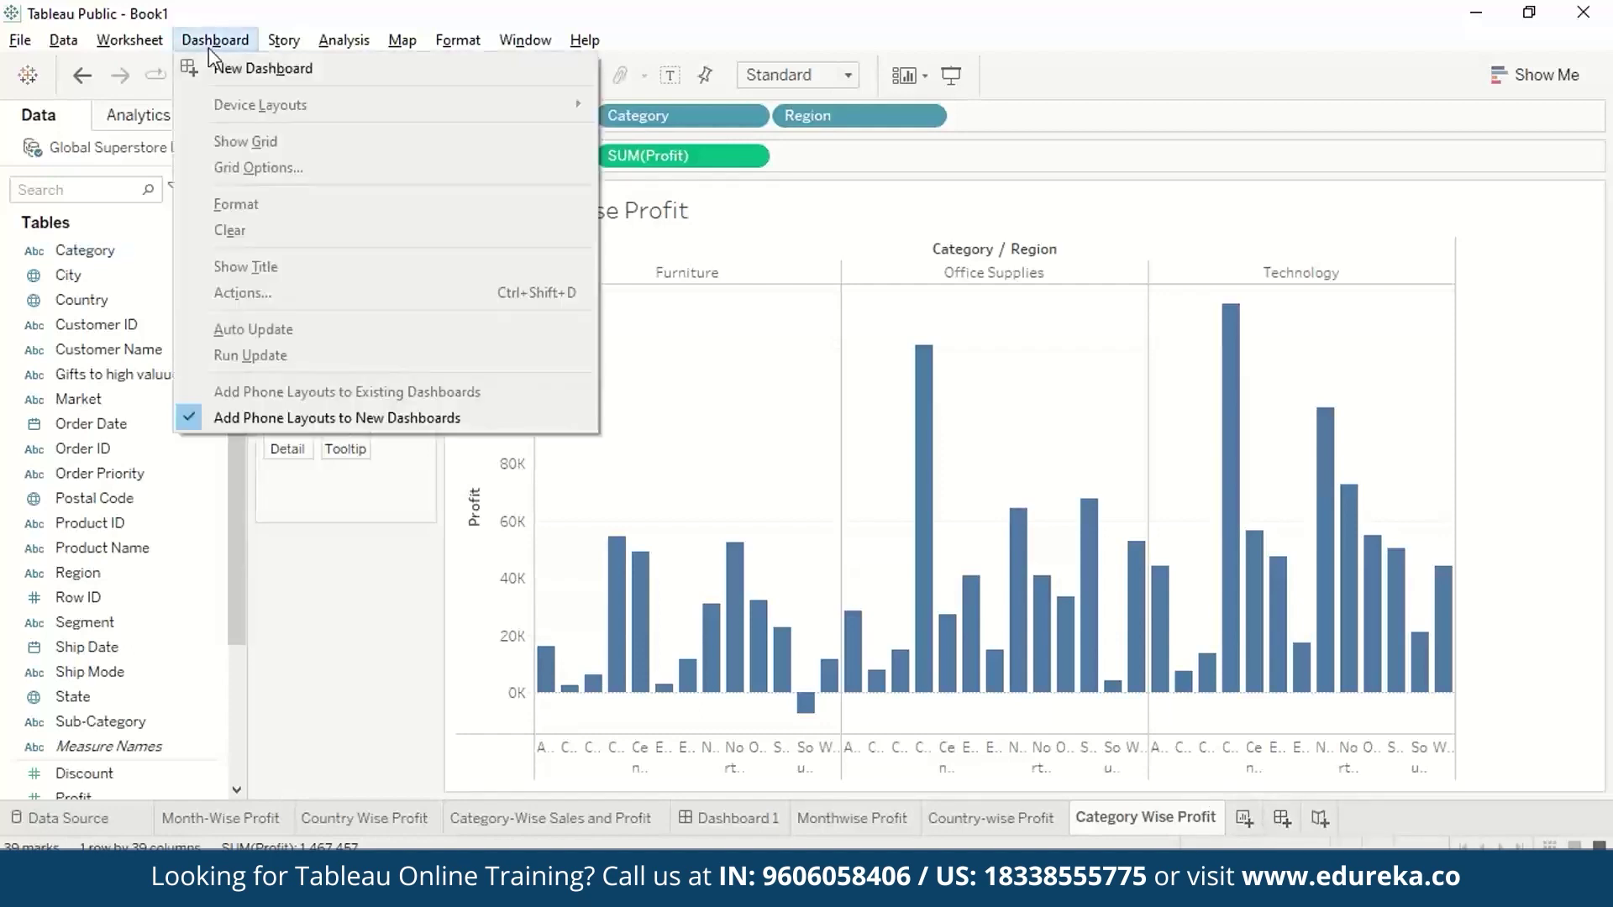
pyautogui.click(234, 72)
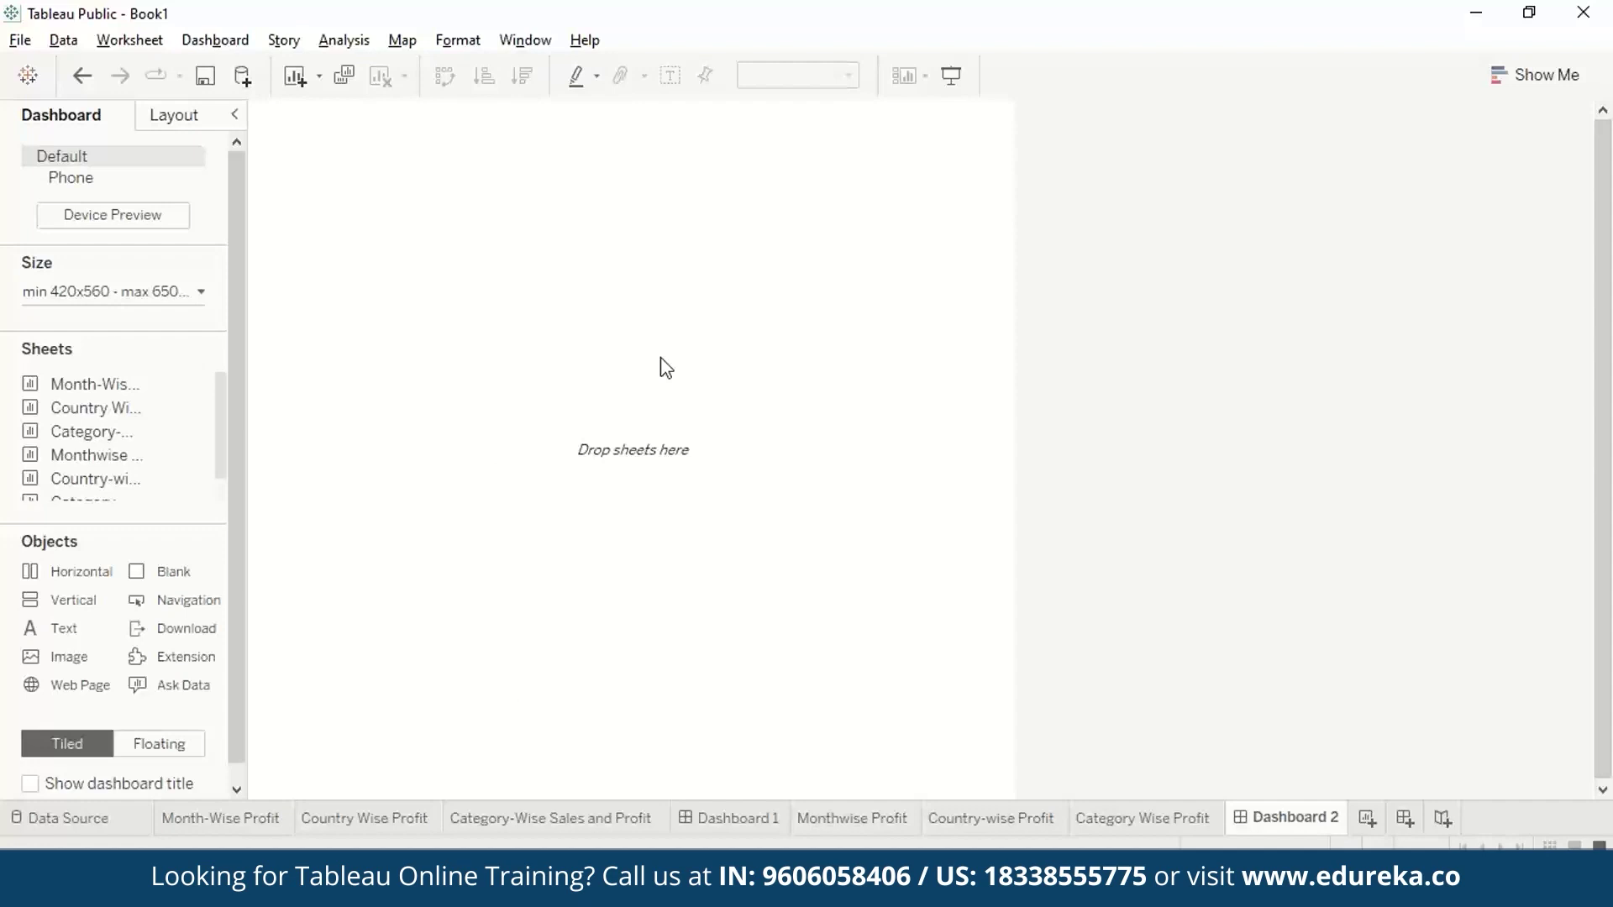
pyautogui.scroll(-1, 219, 433)
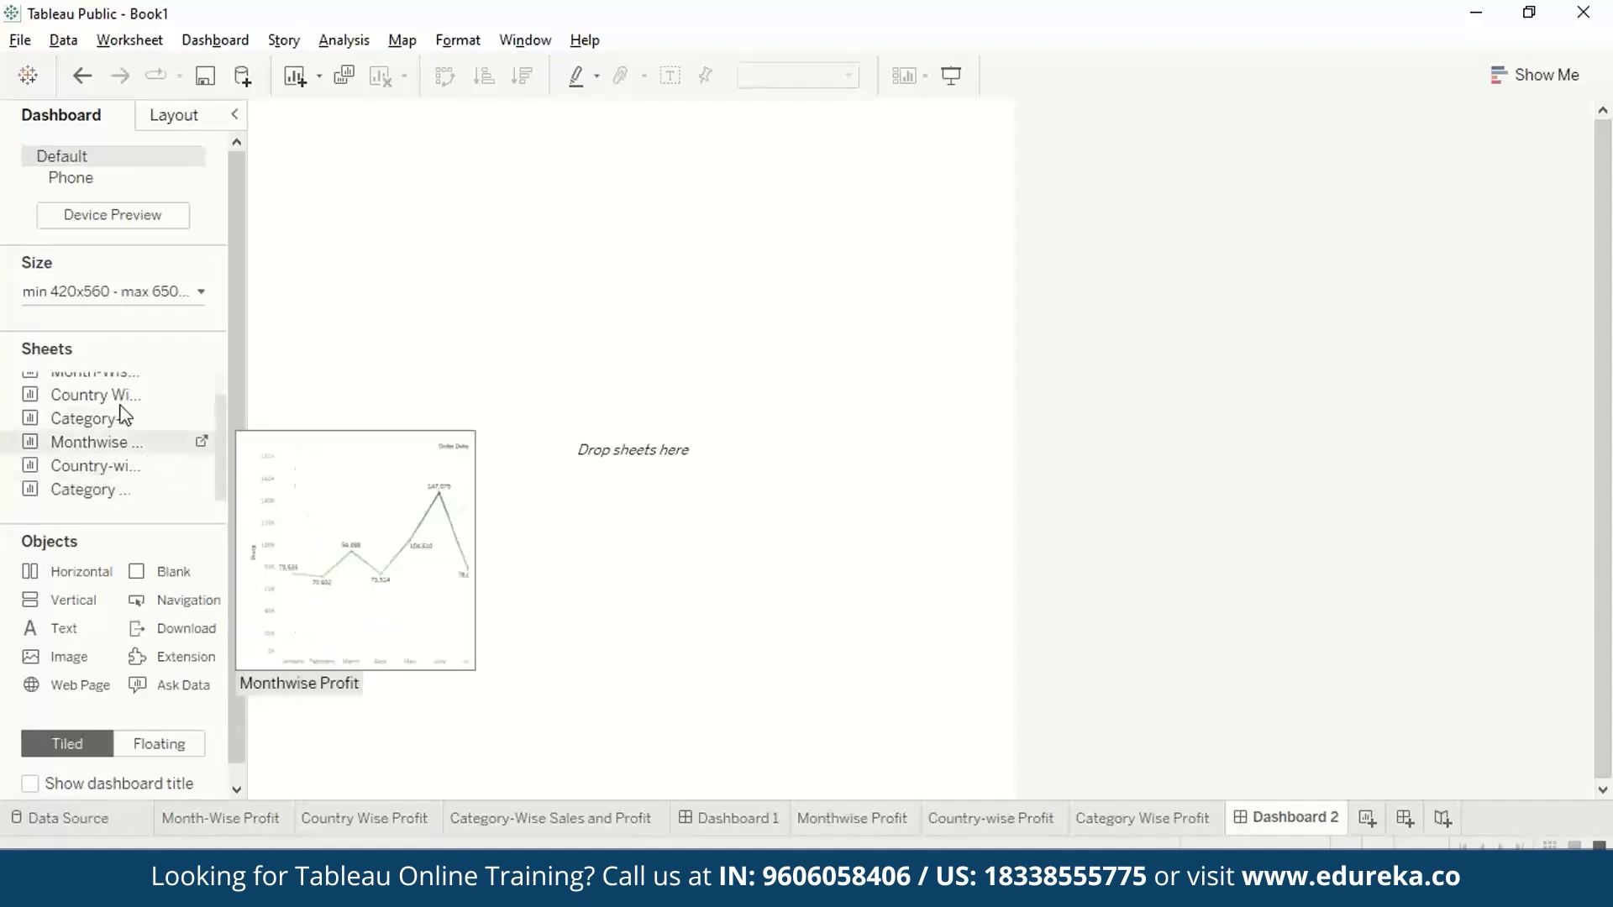
# Step: Place the Monthwise Profit chart on the empty dashboard and the Country-wise Profit map beneath it
pyautogui.moveTo(174, 498)
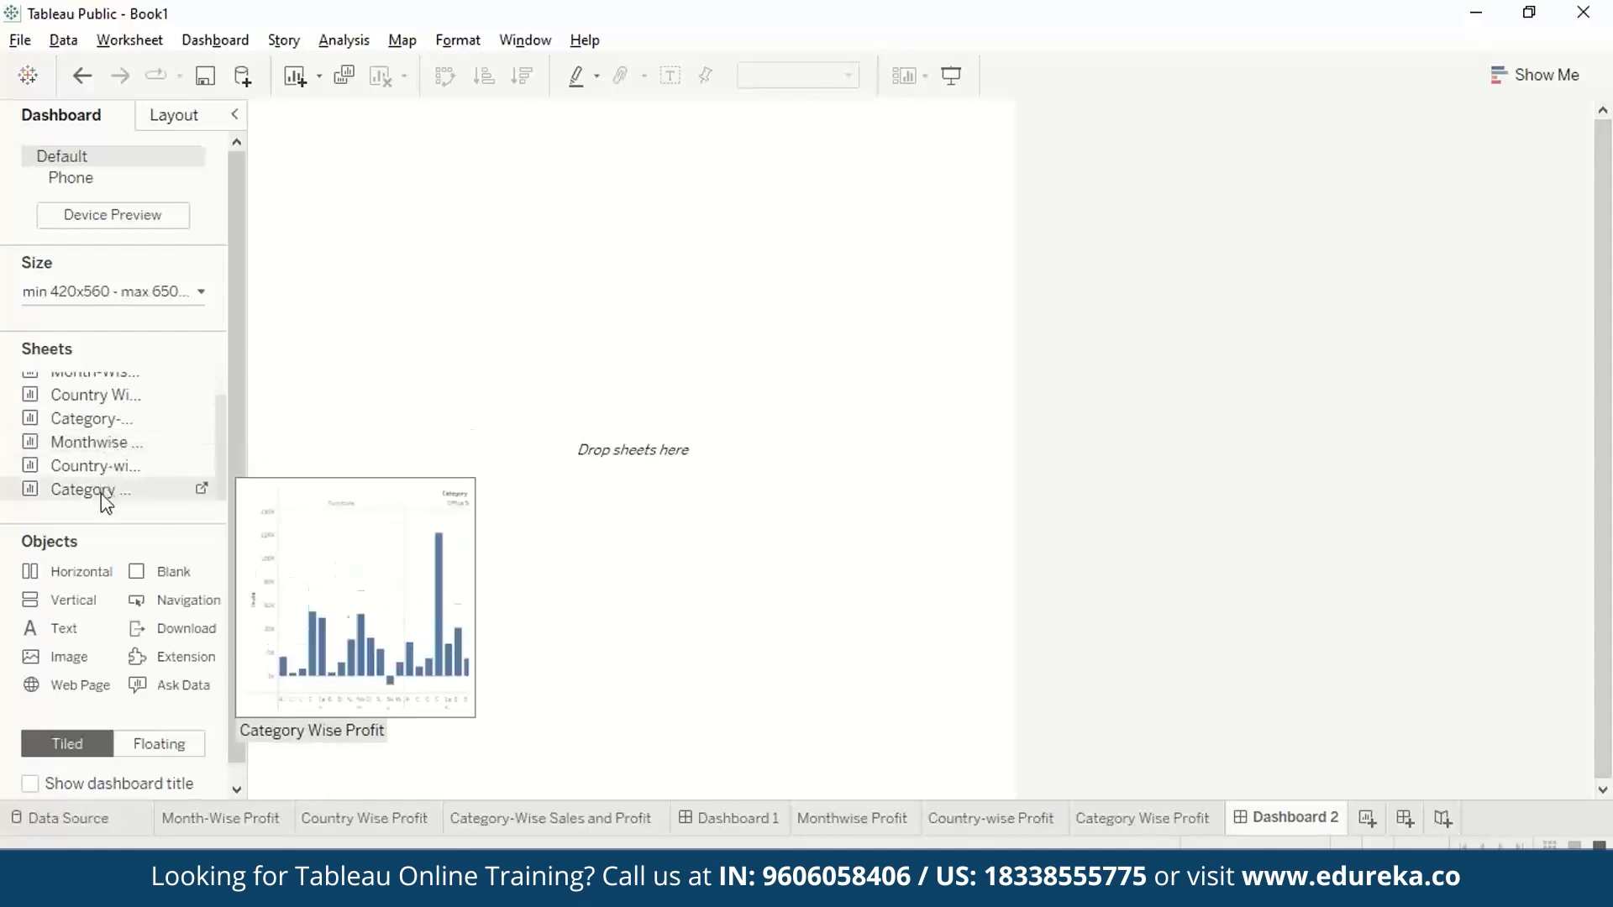
pyautogui.moveTo(109, 441); pyautogui.dragTo(432, 295)
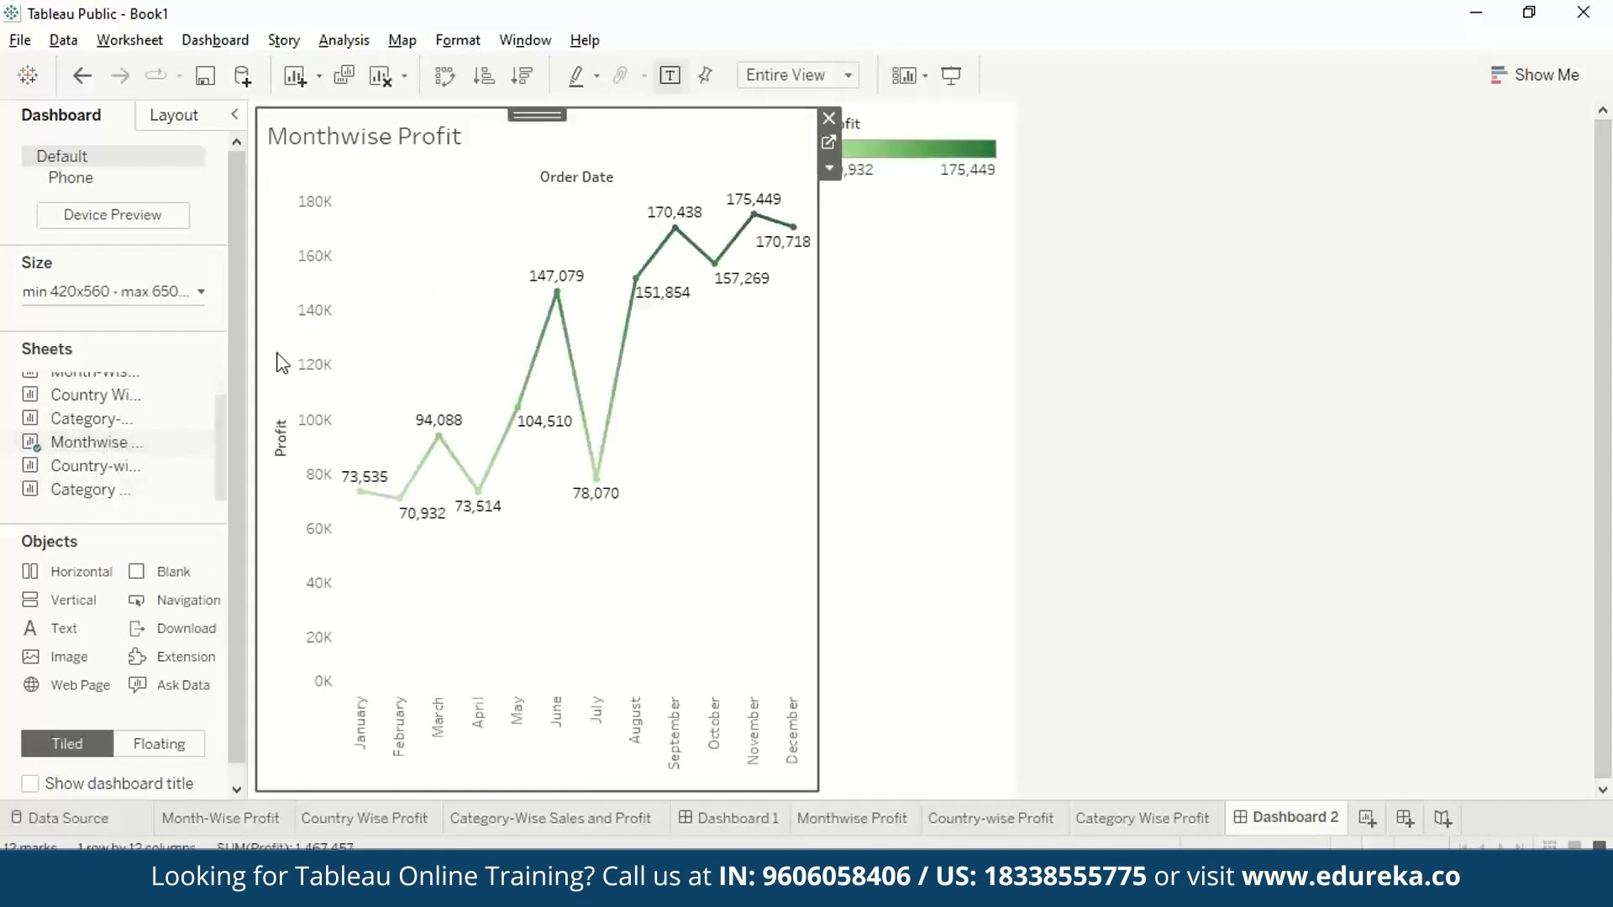
pyautogui.moveTo(101, 467); pyautogui.dragTo(612, 594)
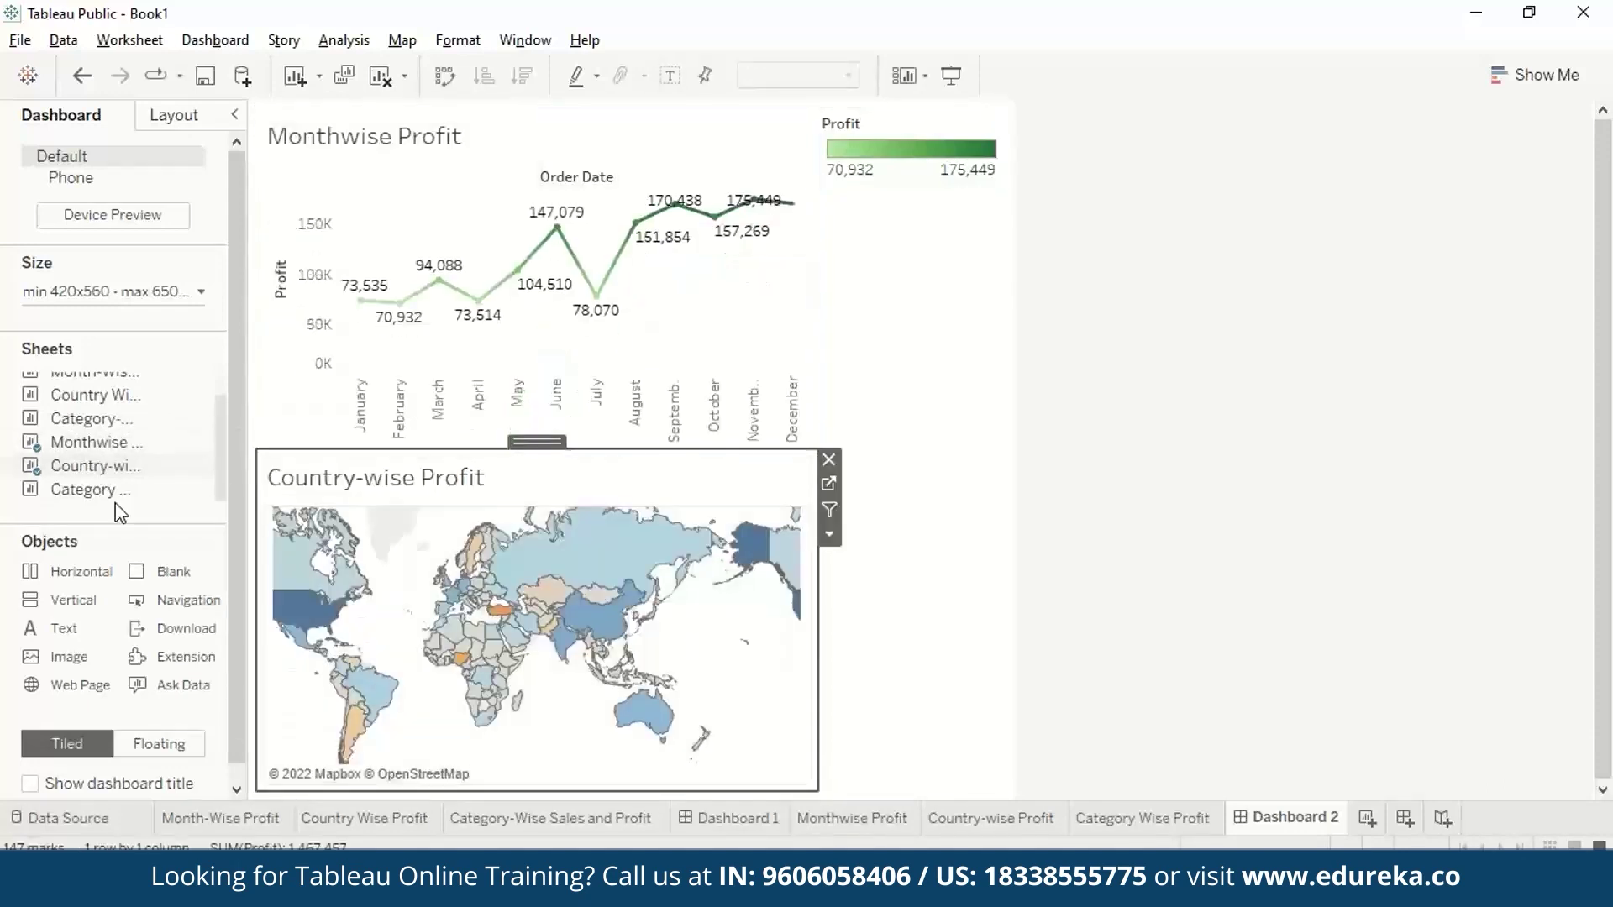
pyautogui.moveTo(116, 490); pyautogui.dragTo(1126, 332)
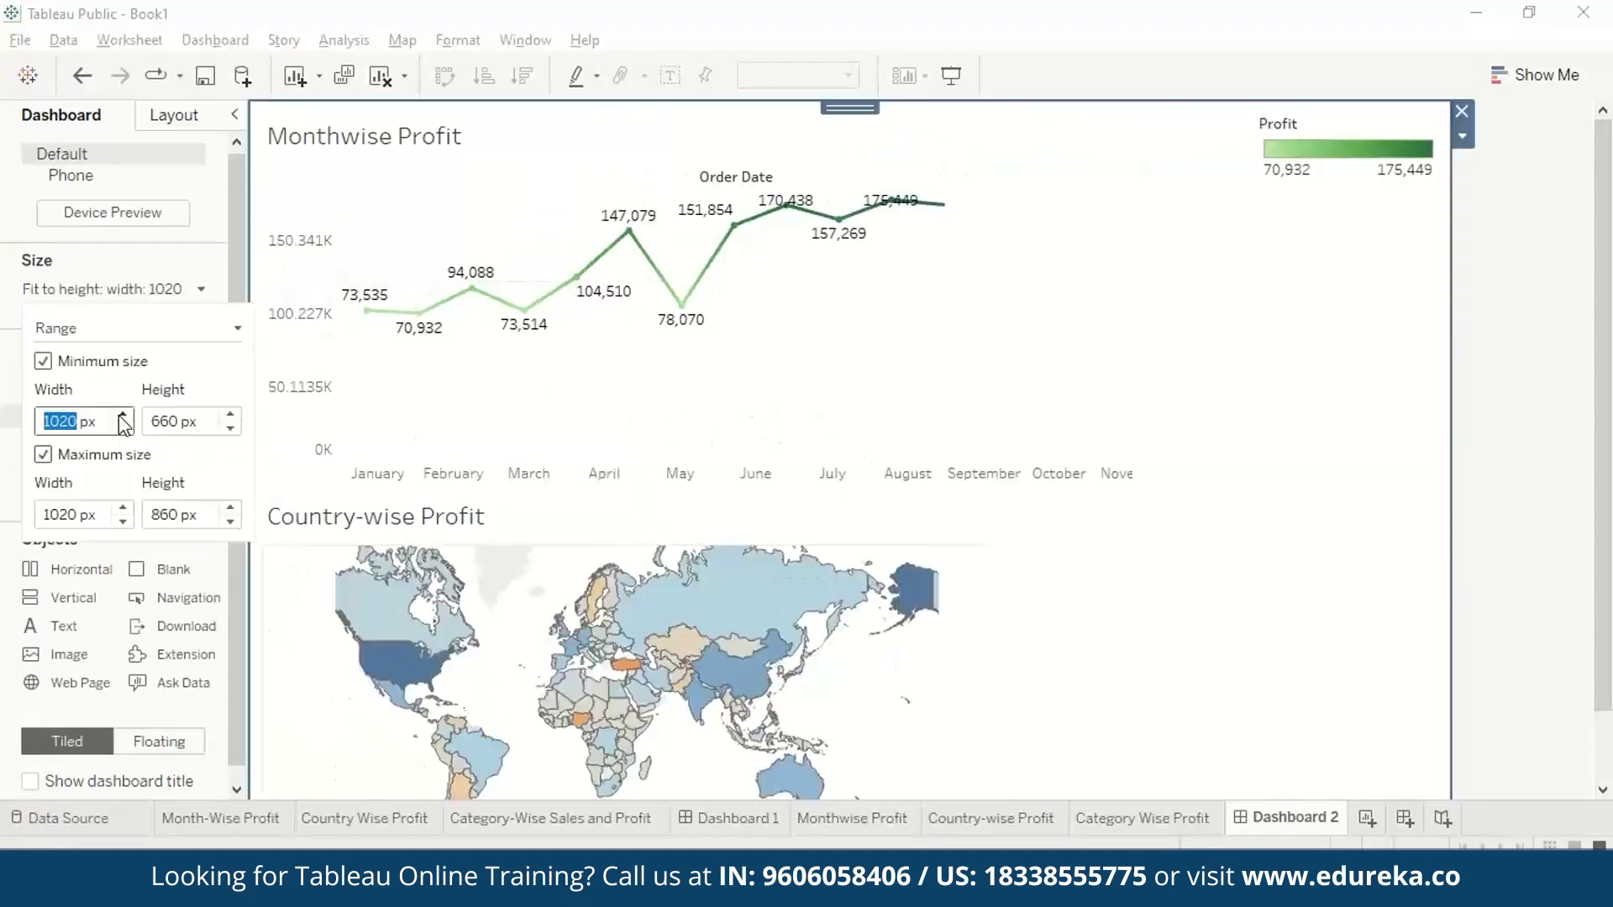
# Step: Set the dashboard's size range to a minimum of 1020 × 660 px and a maximum of 1120 × 860 px
pyautogui.click(123, 416)
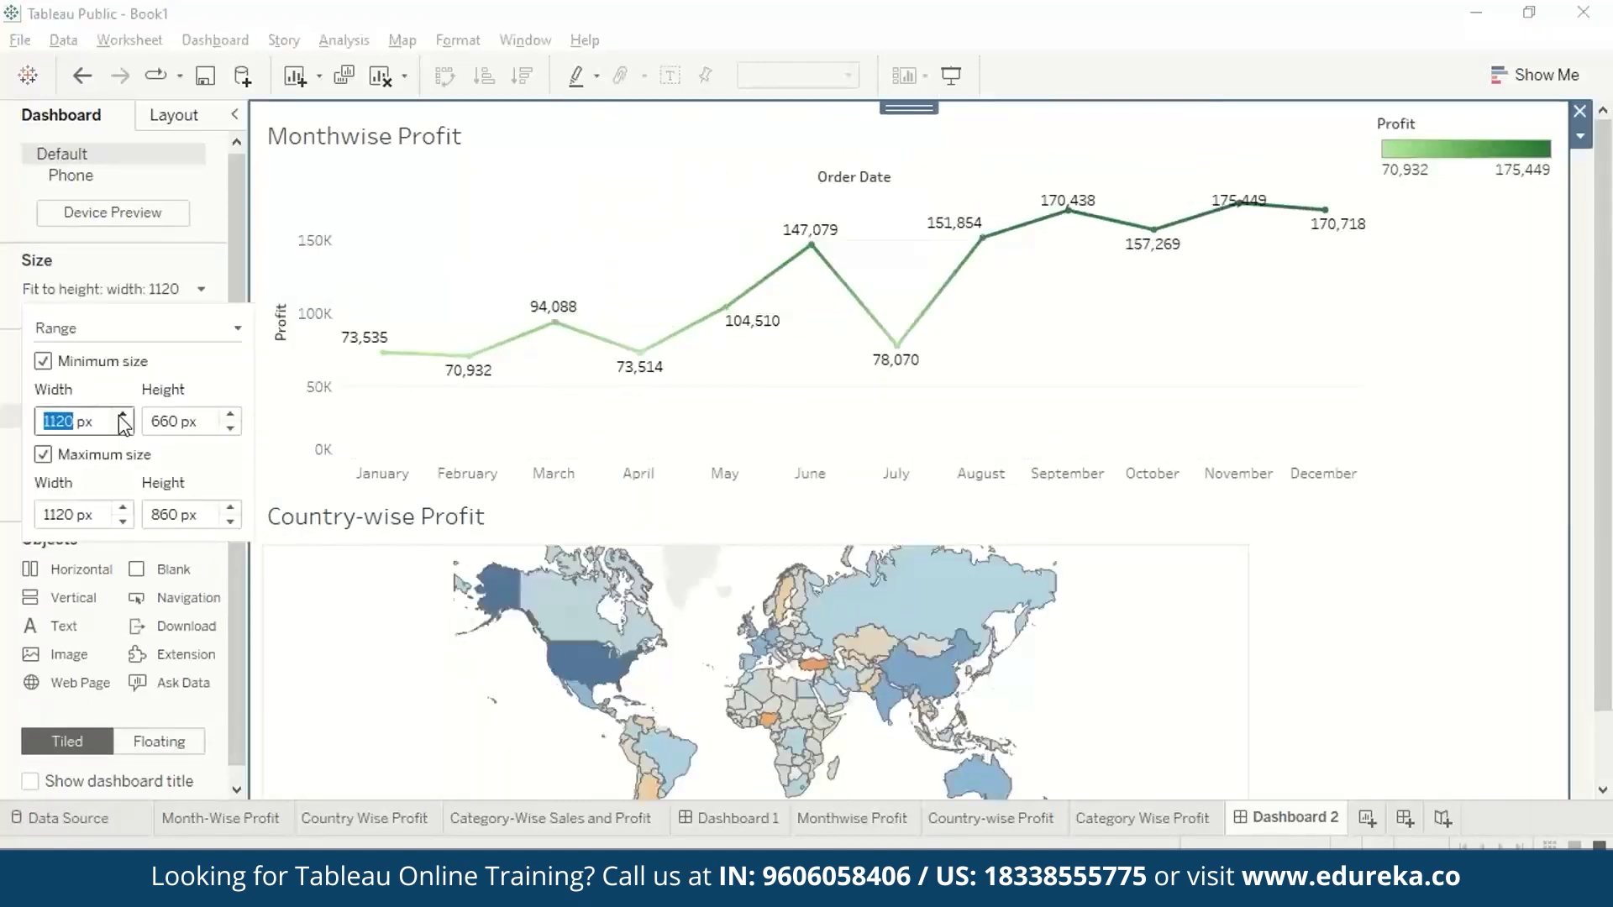
pyautogui.click(122, 433)
pyautogui.click(647, 290)
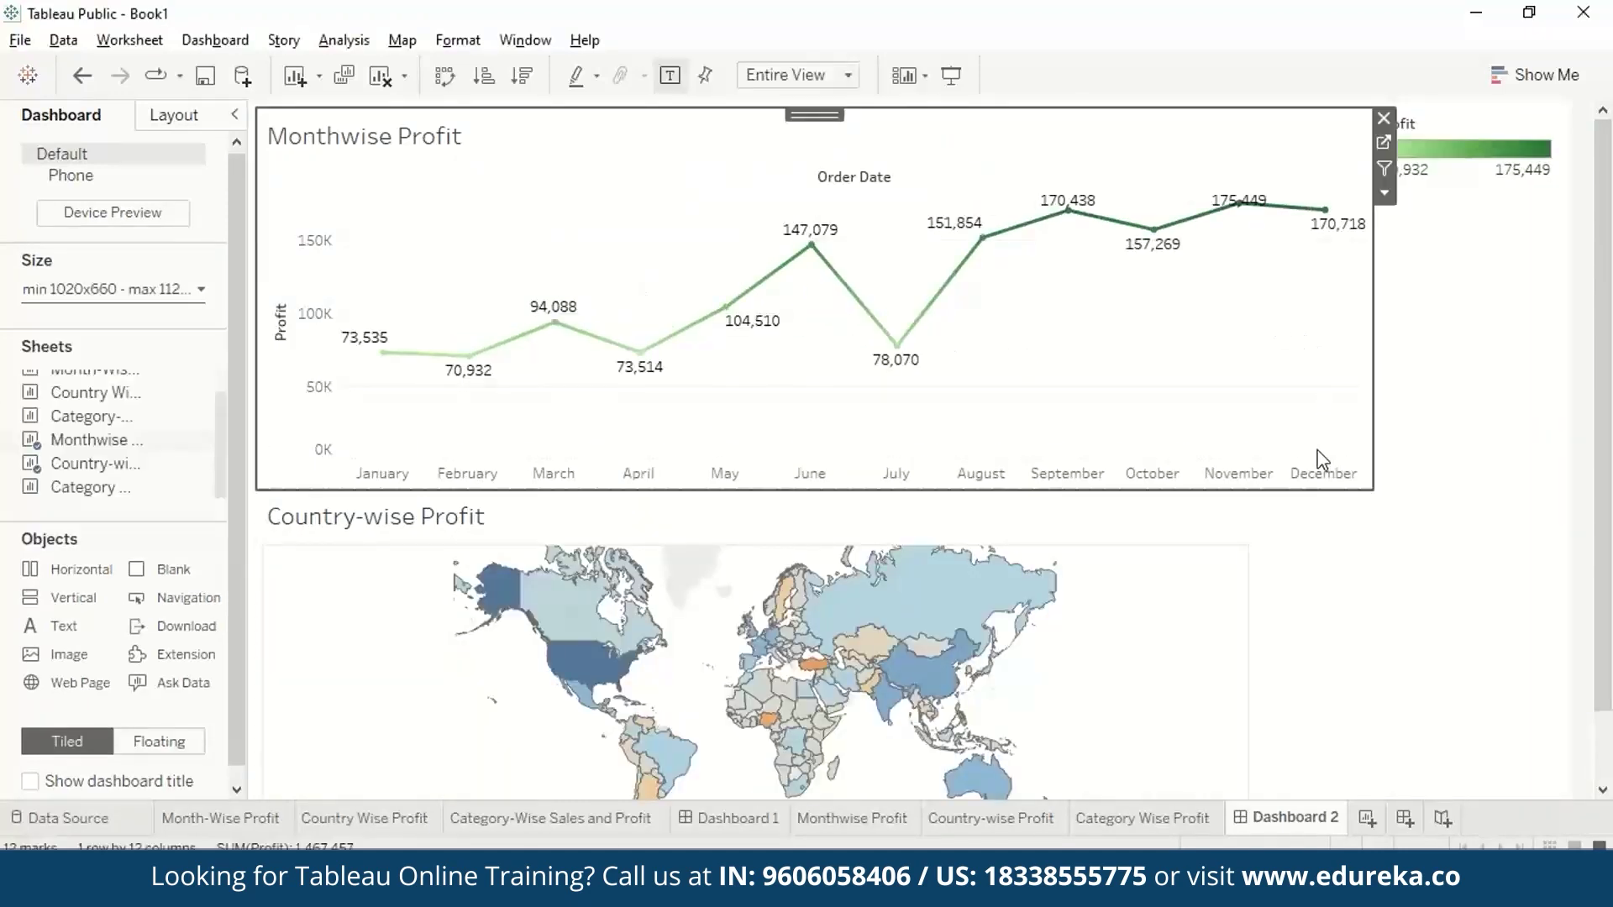
pyautogui.click(840, 521)
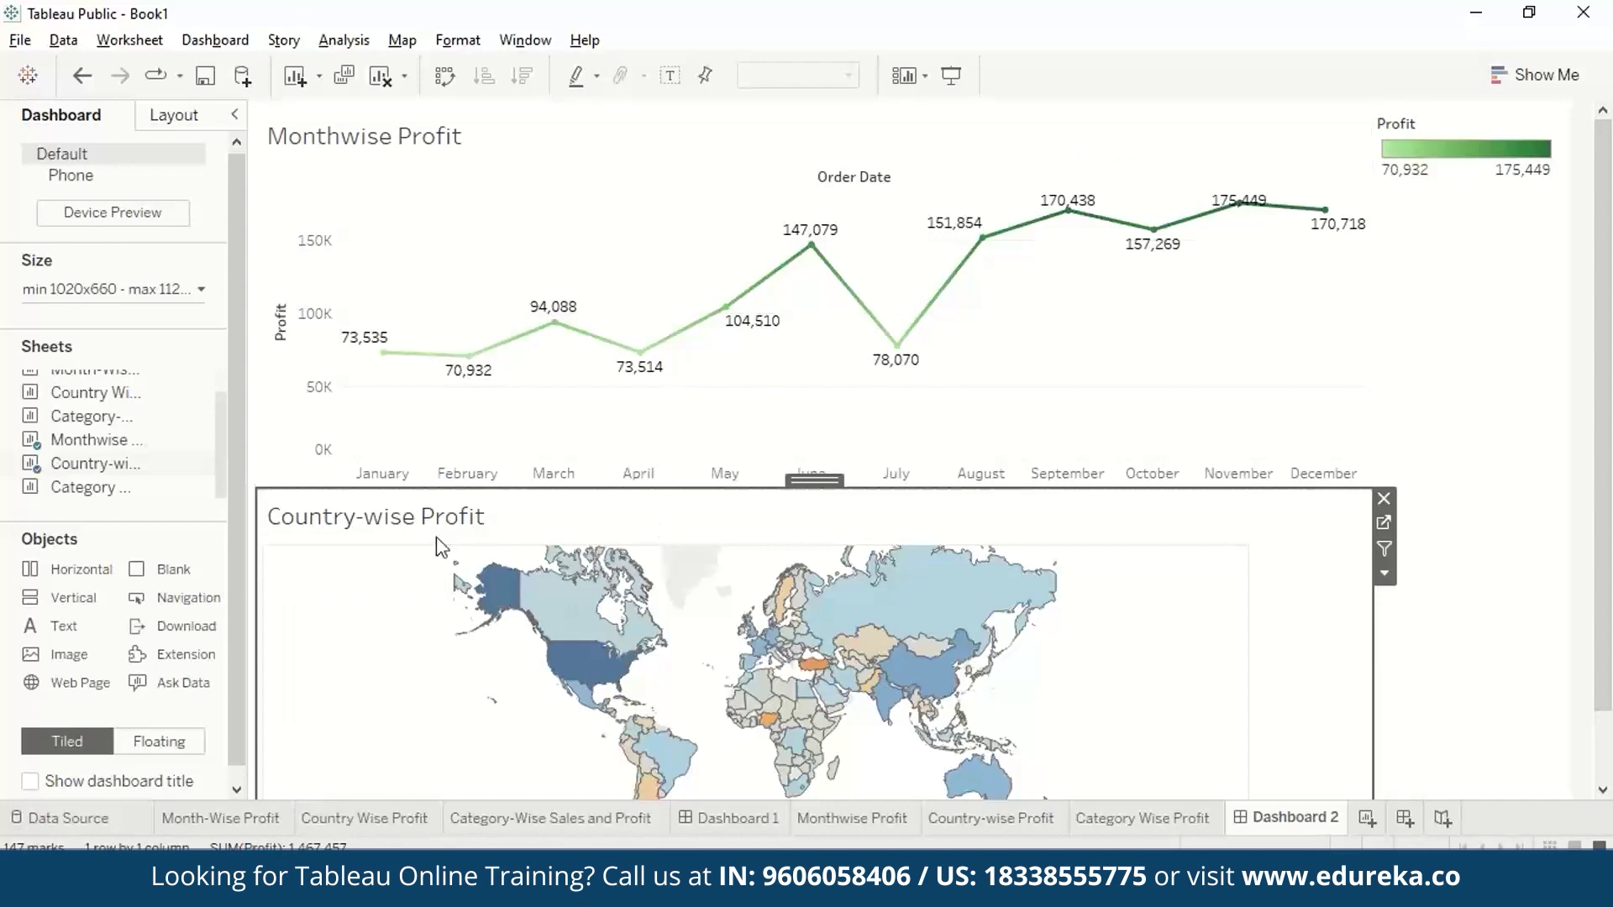
# Step: Add the Category Wise Profit chart to the dashboard beside Monthwise Profit, above the Country-wise Profit map
pyautogui.moveTo(78, 495)
pyautogui.moveTo(78, 495); pyautogui.dragTo(1285, 325)
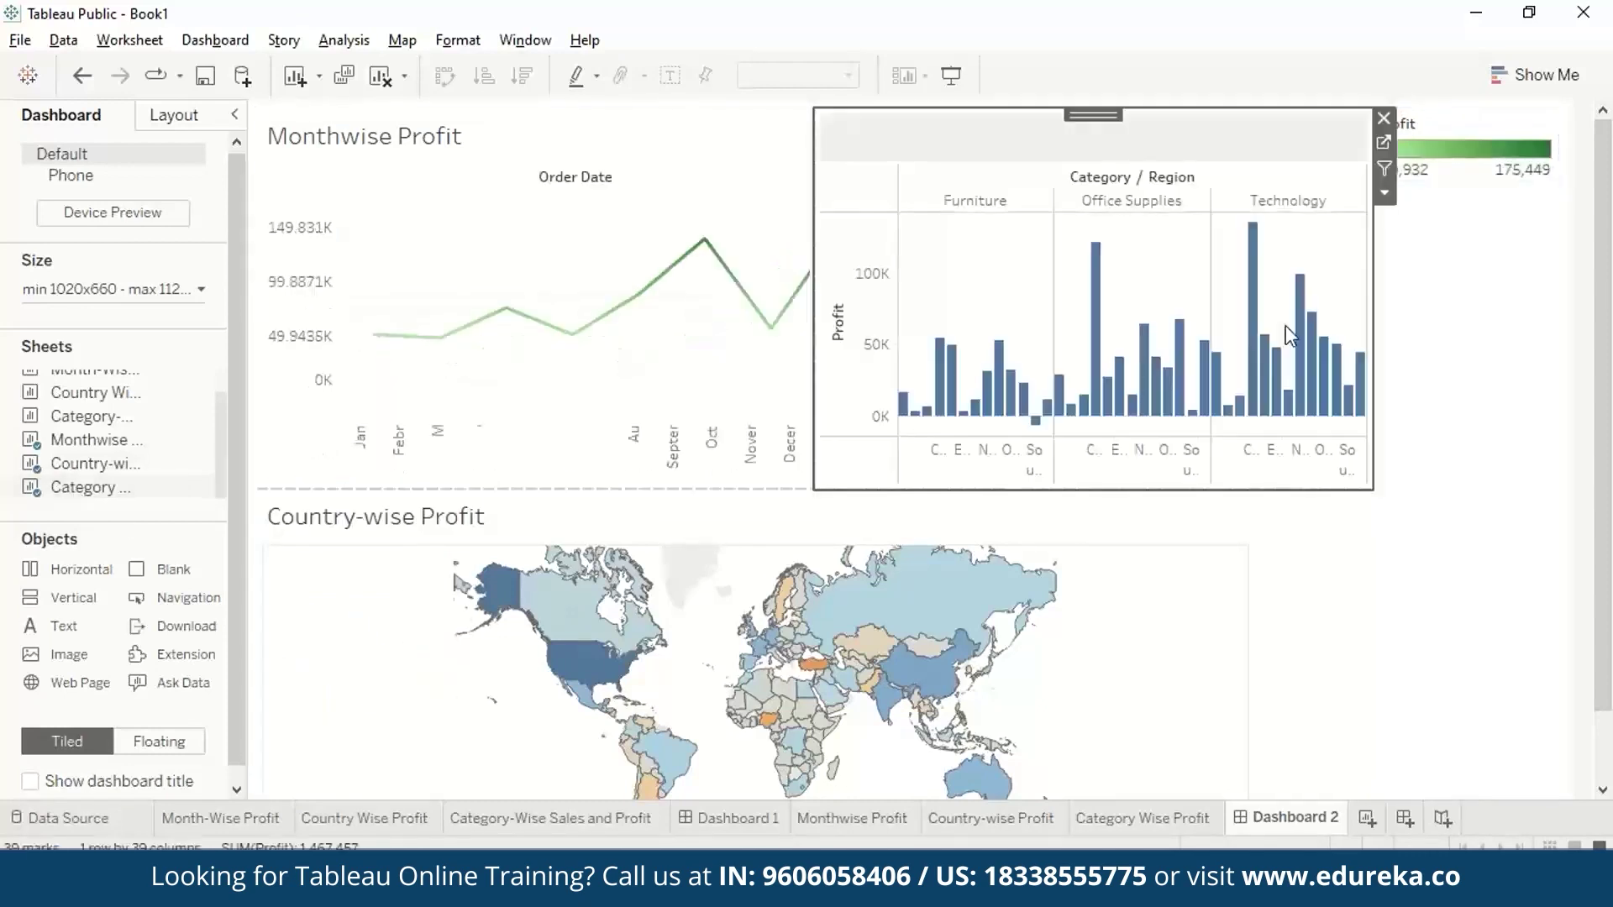
pyautogui.scroll(2, 1100, 688)
pyautogui.scroll(-3, 1101, 689)
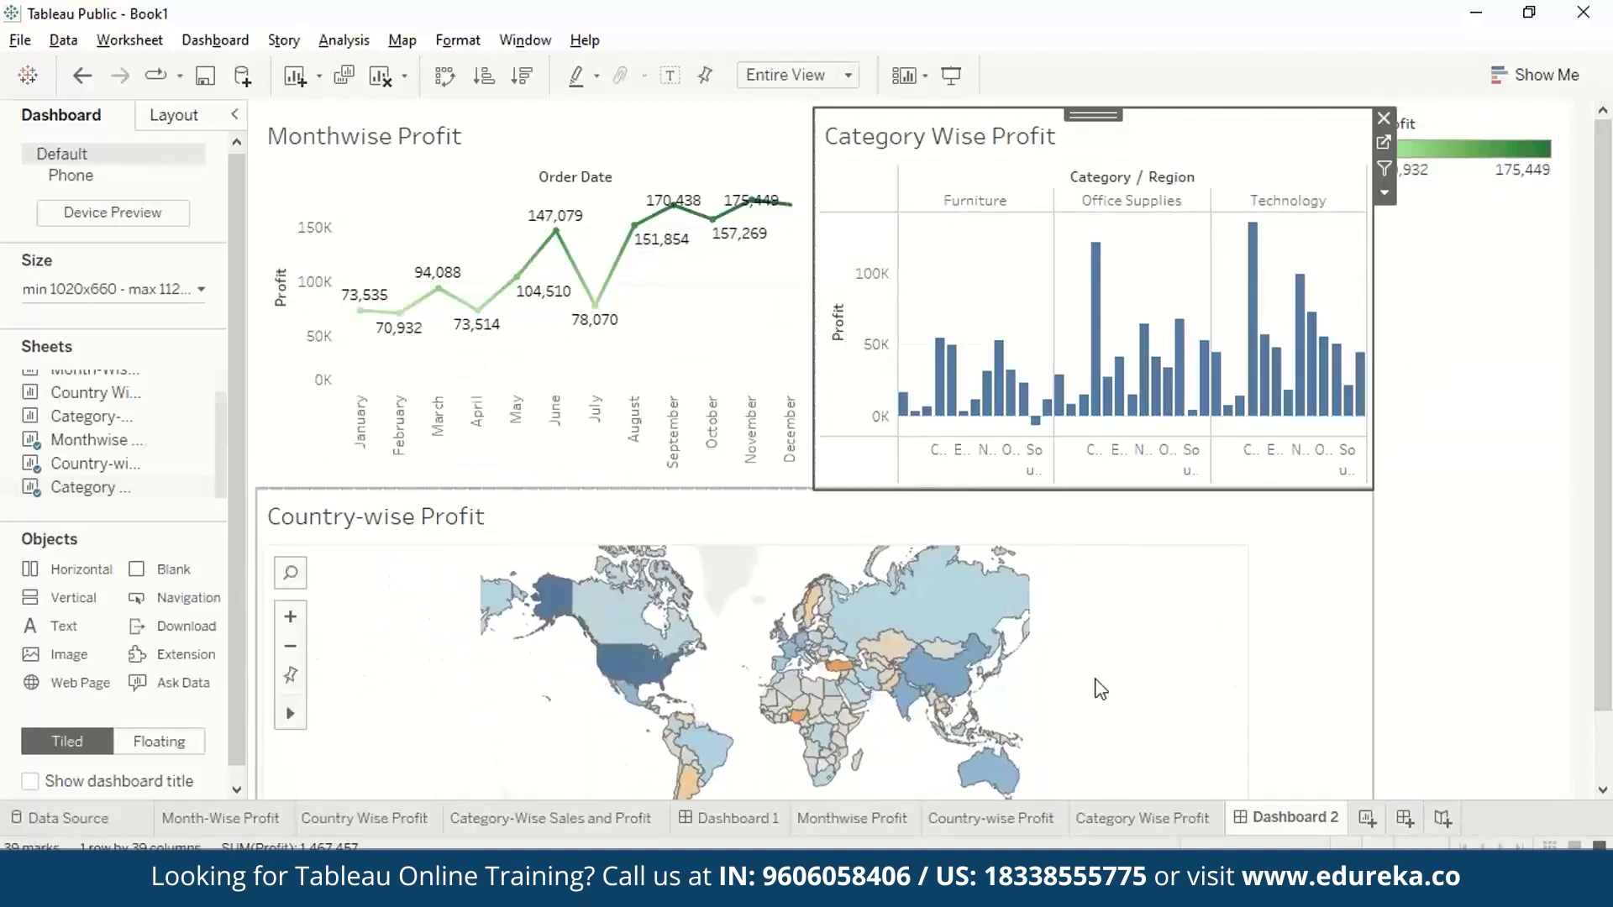
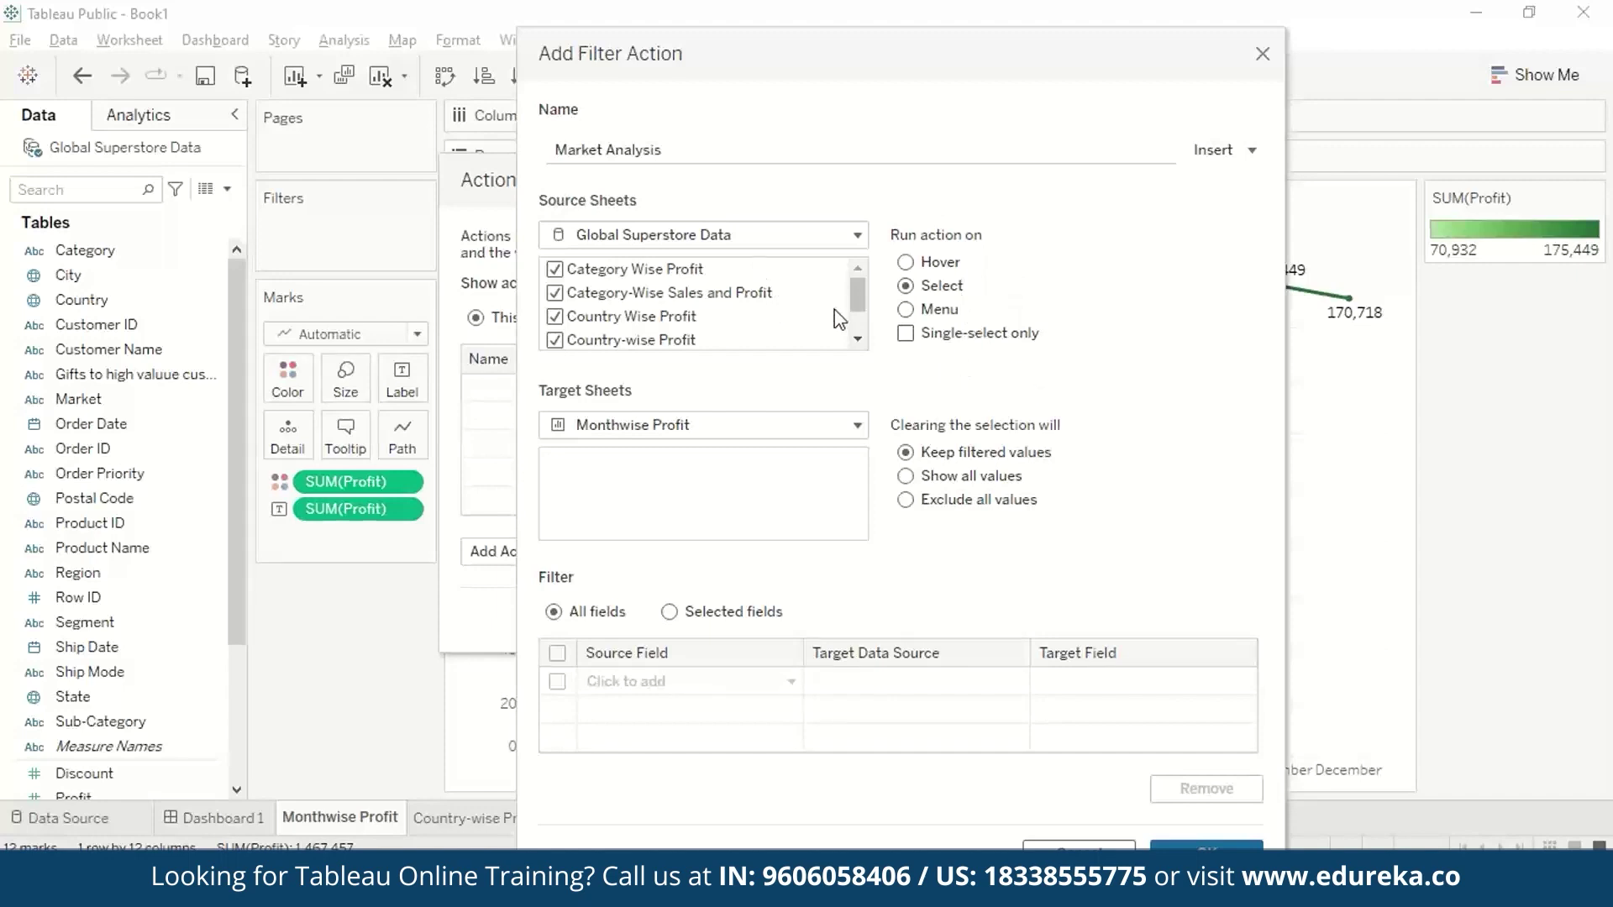
# Step: Restrict the source sheets of the "Market Analysis" filter action to Monthwise Profit only
pyautogui.scroll(-3, 857, 304)
pyautogui.scroll(3, 706, 303)
pyautogui.click(554, 269)
pyautogui.click(555, 292)
pyautogui.click(554, 316)
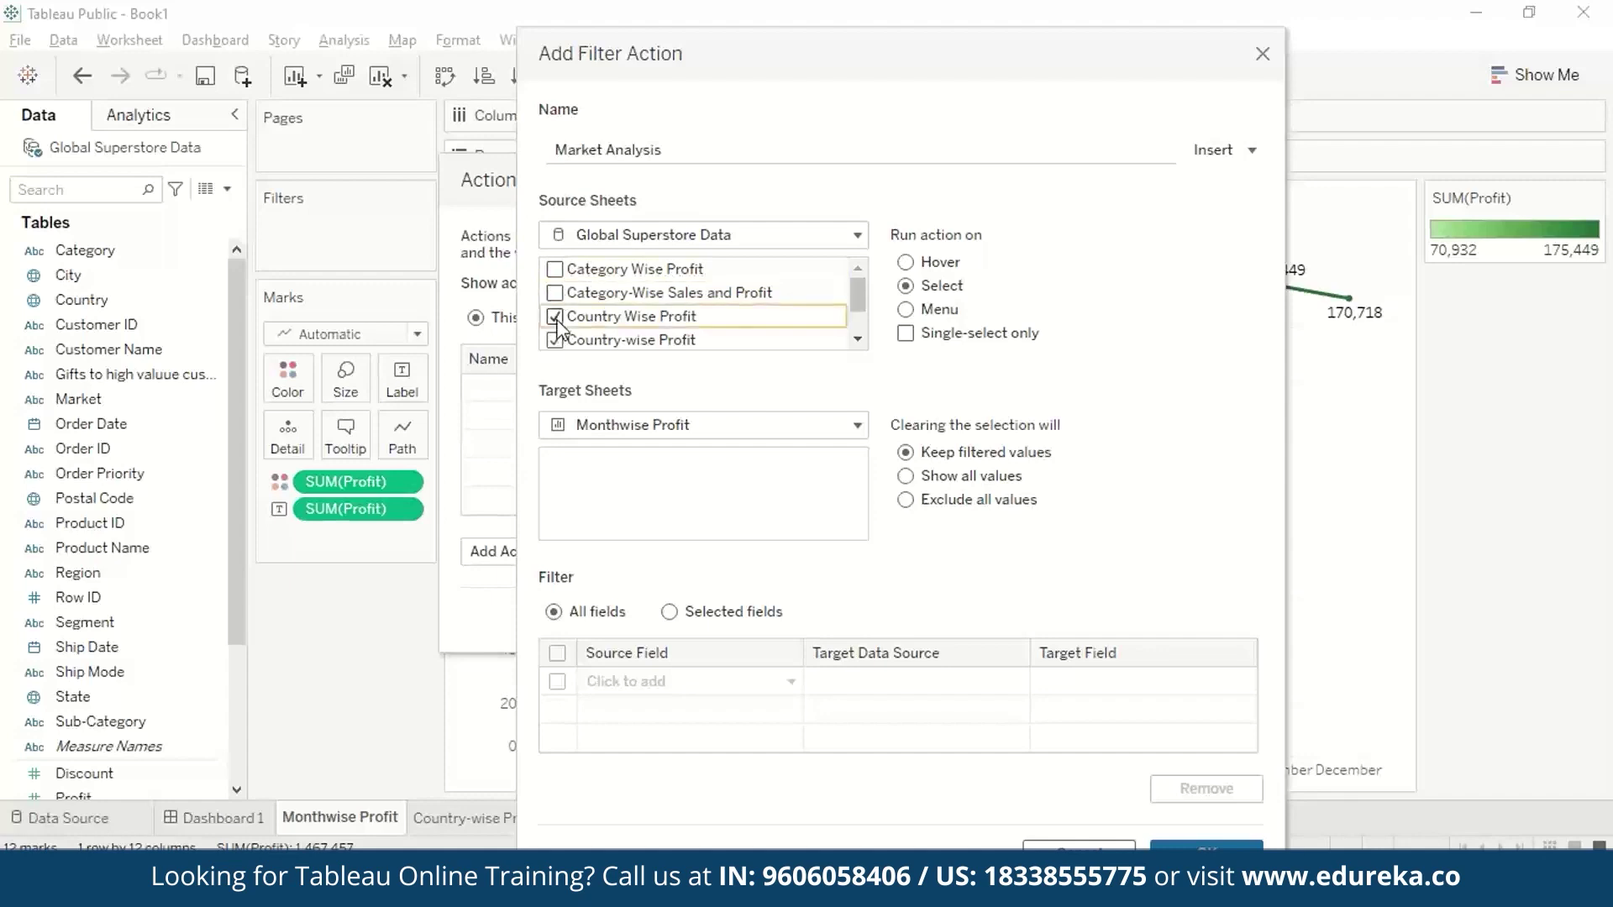
pyautogui.scroll(-1, 559, 303)
pyautogui.click(554, 294)
pyautogui.scroll(-1, 856, 311)
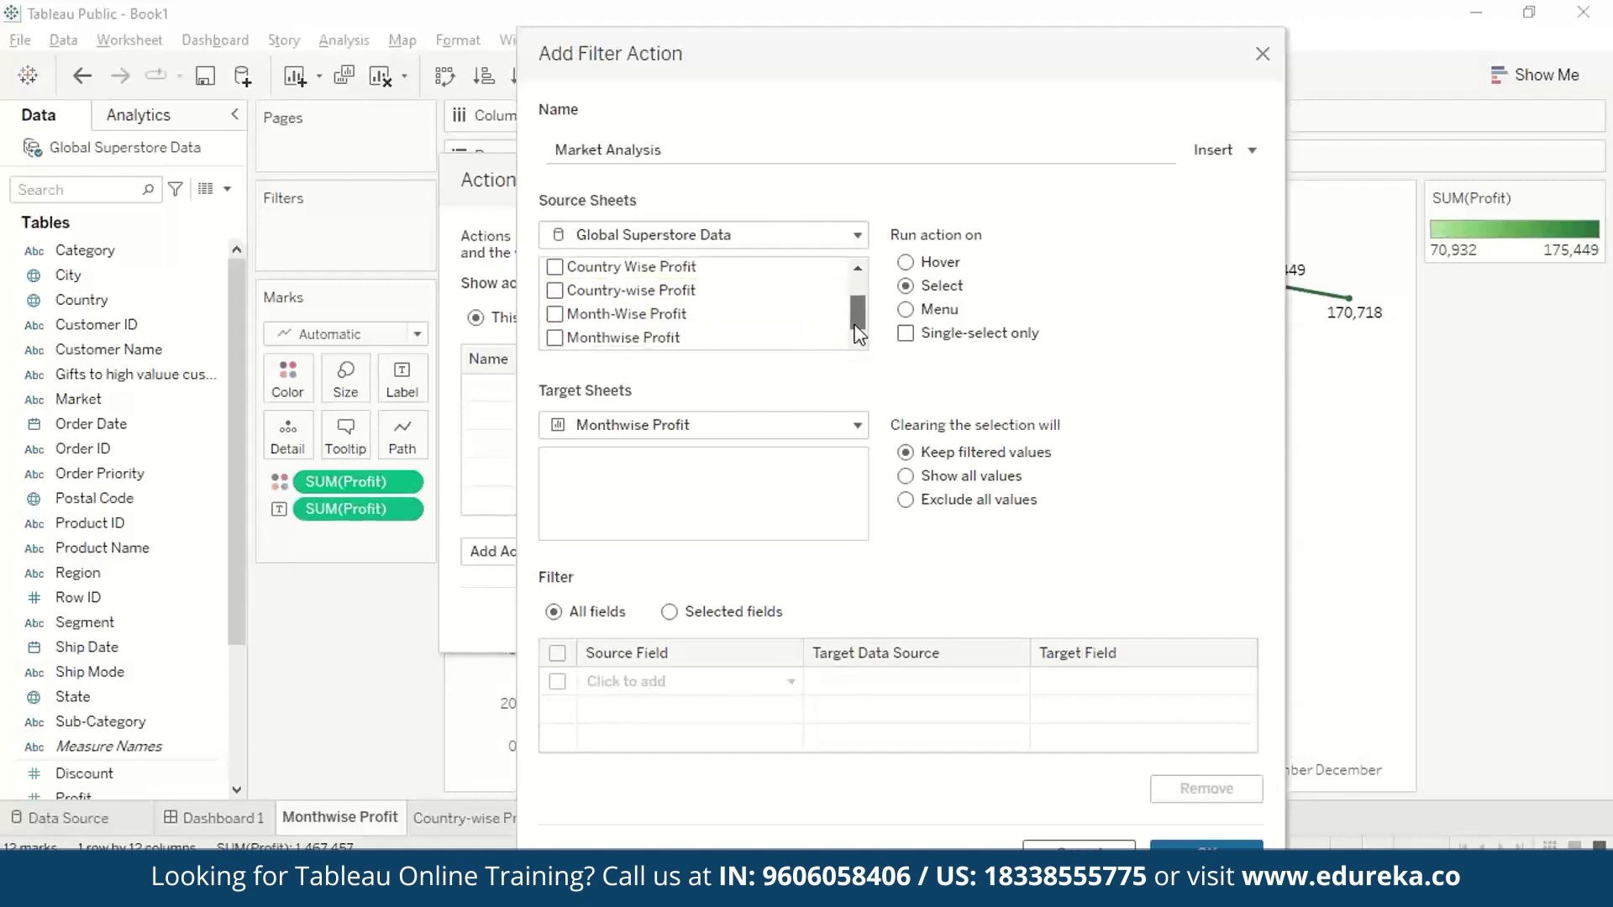
pyautogui.click(554, 337)
# Step: Target Dashboard 2 with the Market Analysis action, show all values when the selection is cleared, and save the action
pyautogui.click(857, 426)
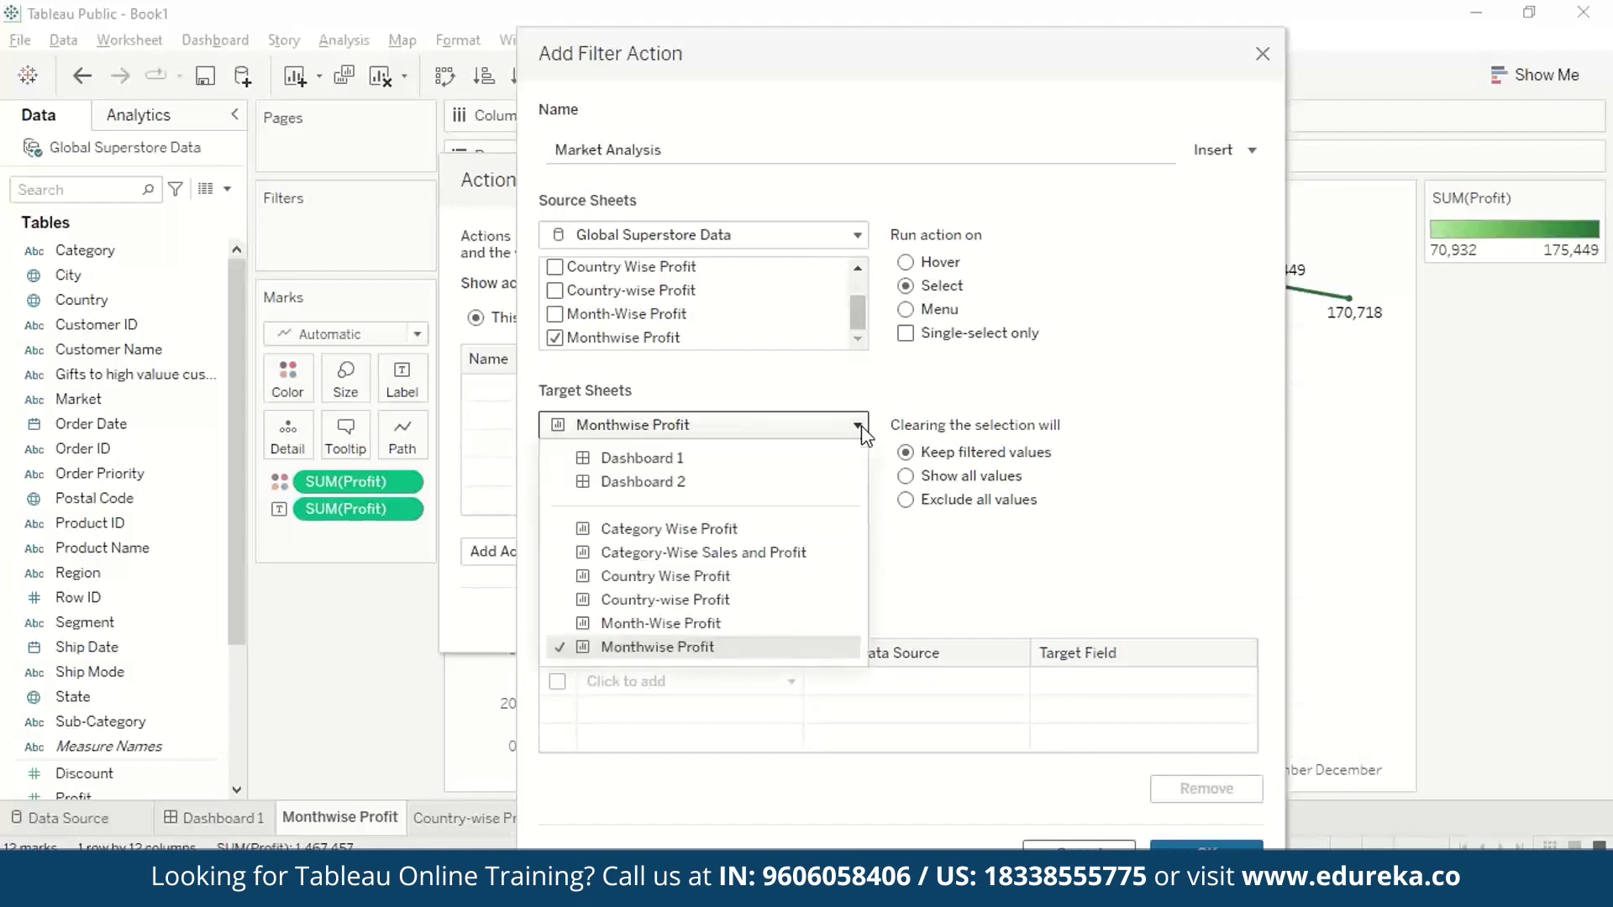
pyautogui.click(707, 481)
pyautogui.click(1044, 474)
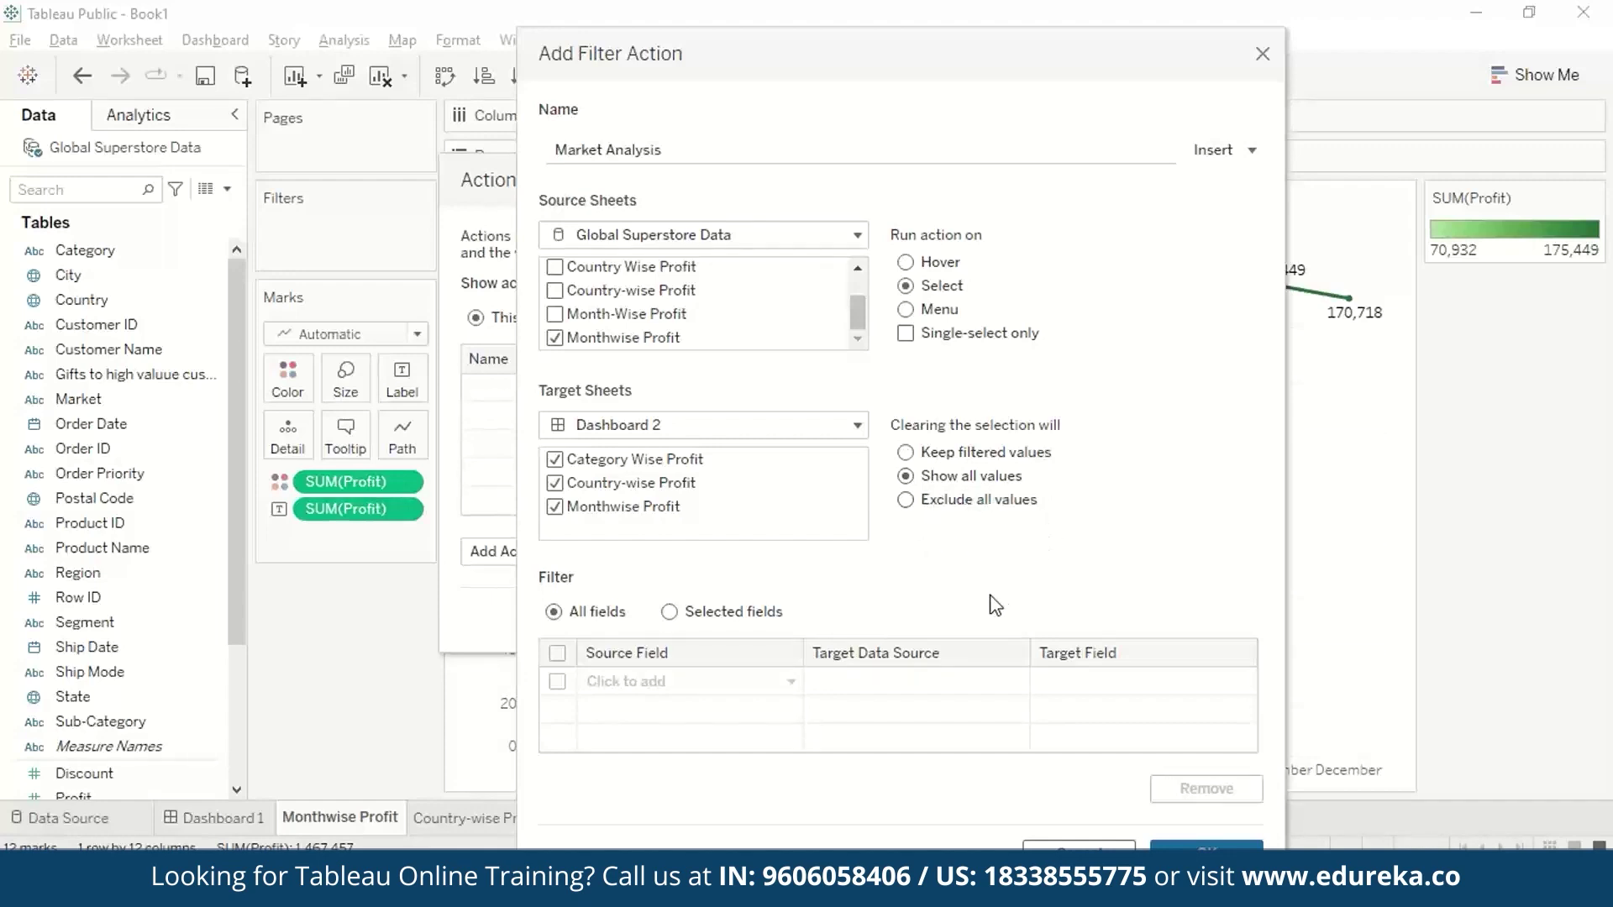
pyautogui.click(1167, 845)
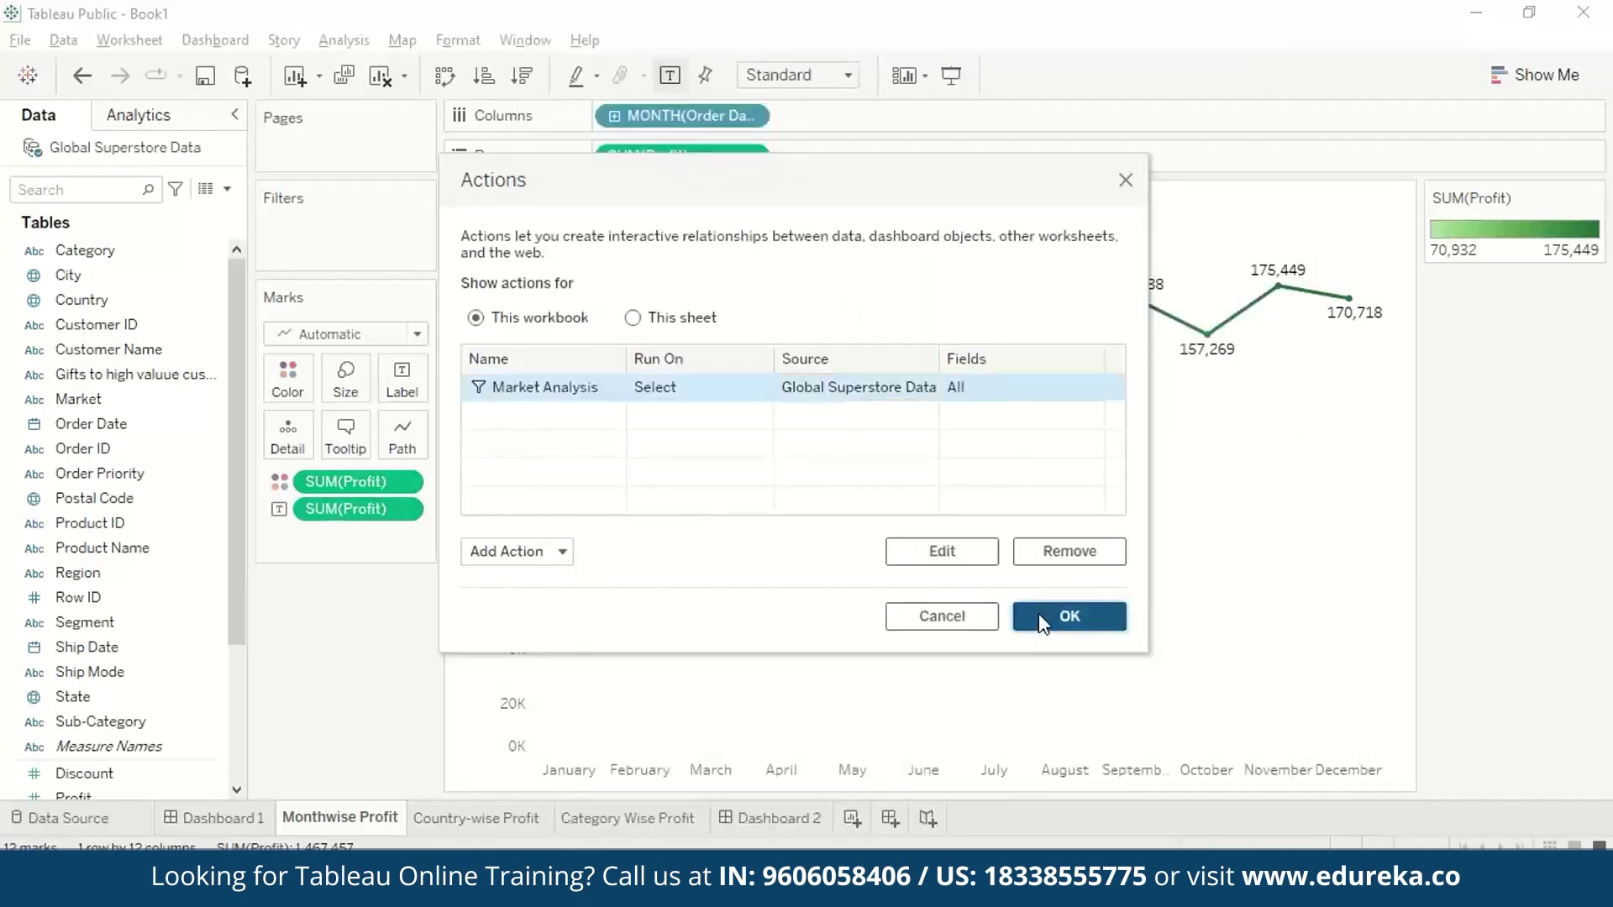
pyautogui.click(1038, 614)
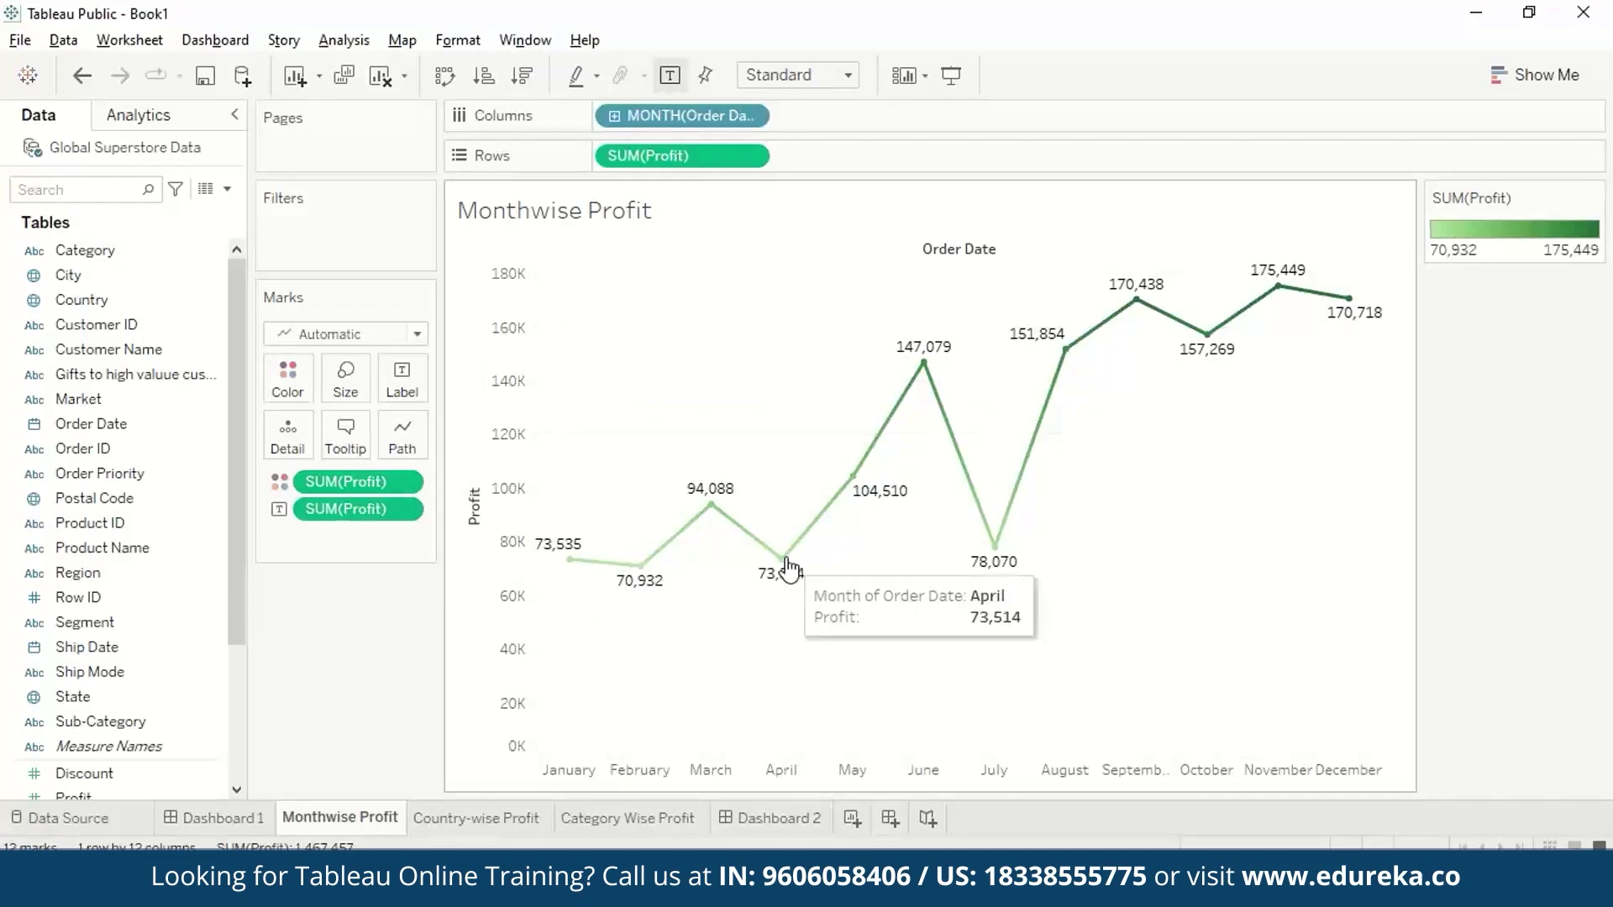
# Step: Check how the charts on Dashboard 2 respond to months selected in the Monthwise Profit sheet
pyautogui.click(770, 817)
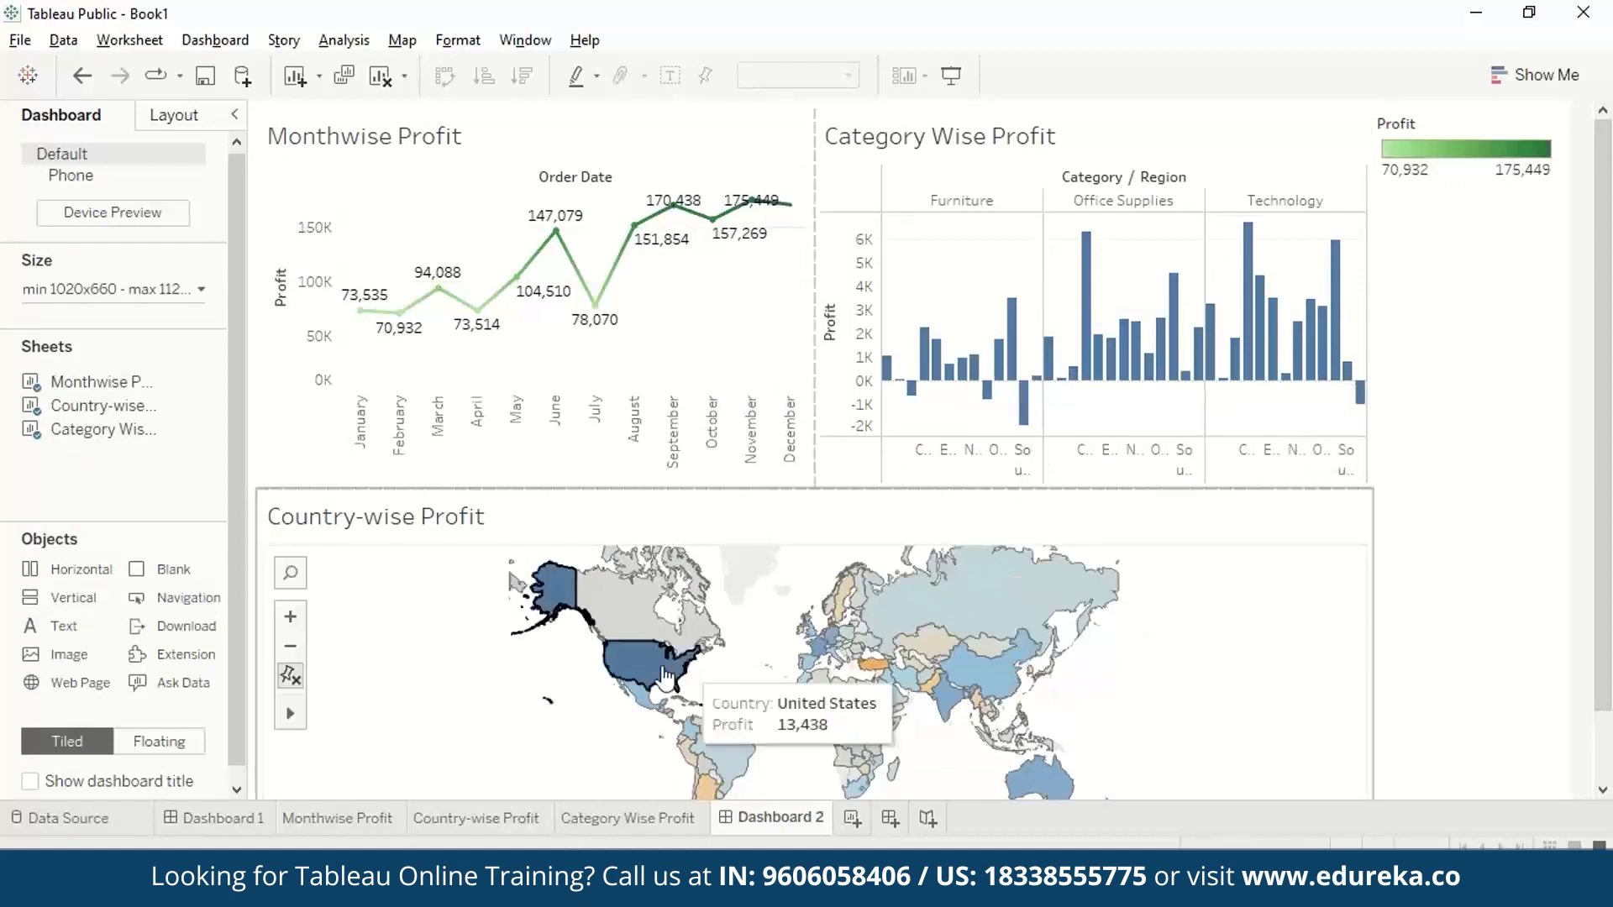
pyautogui.scroll(2, 1134, 676)
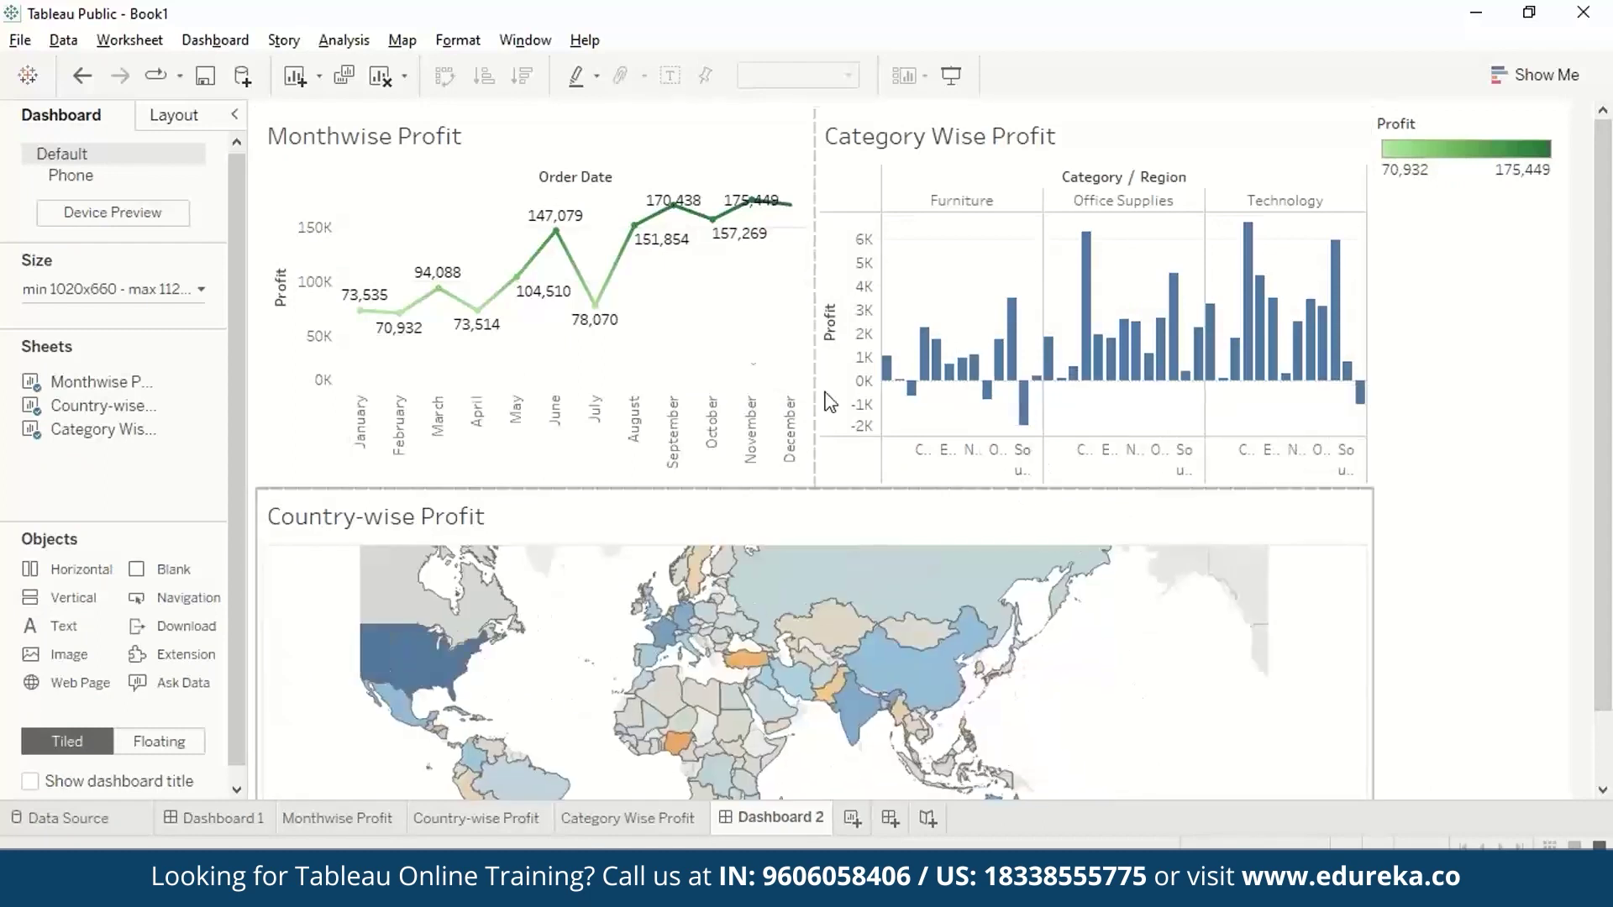
pyautogui.click(338, 818)
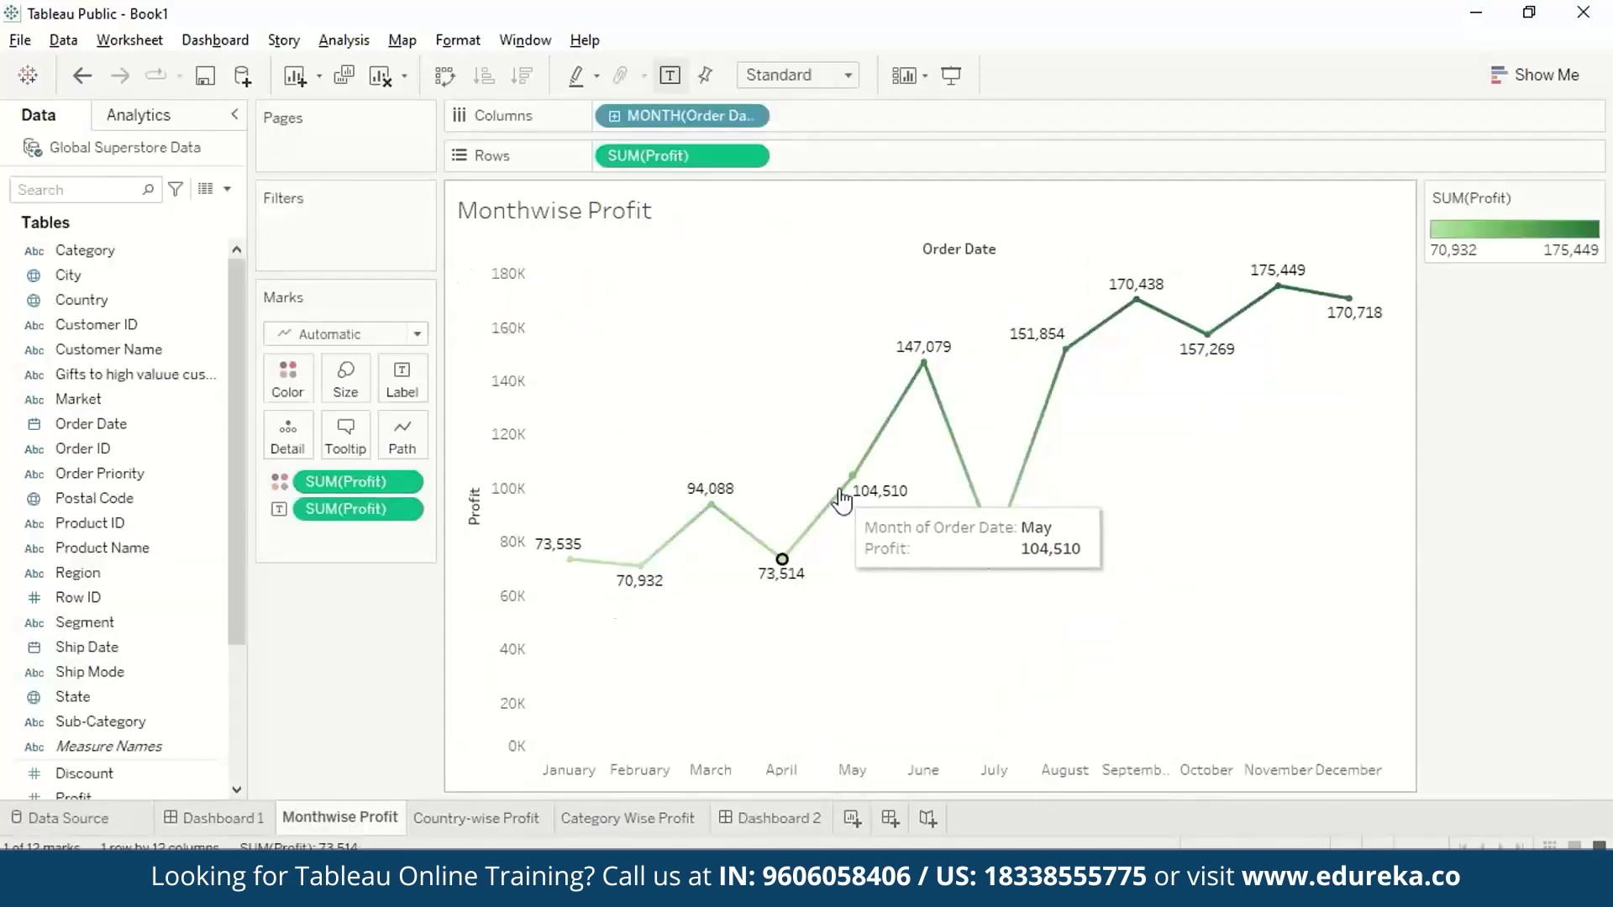
pyautogui.hotkey('ctrl', 'z')
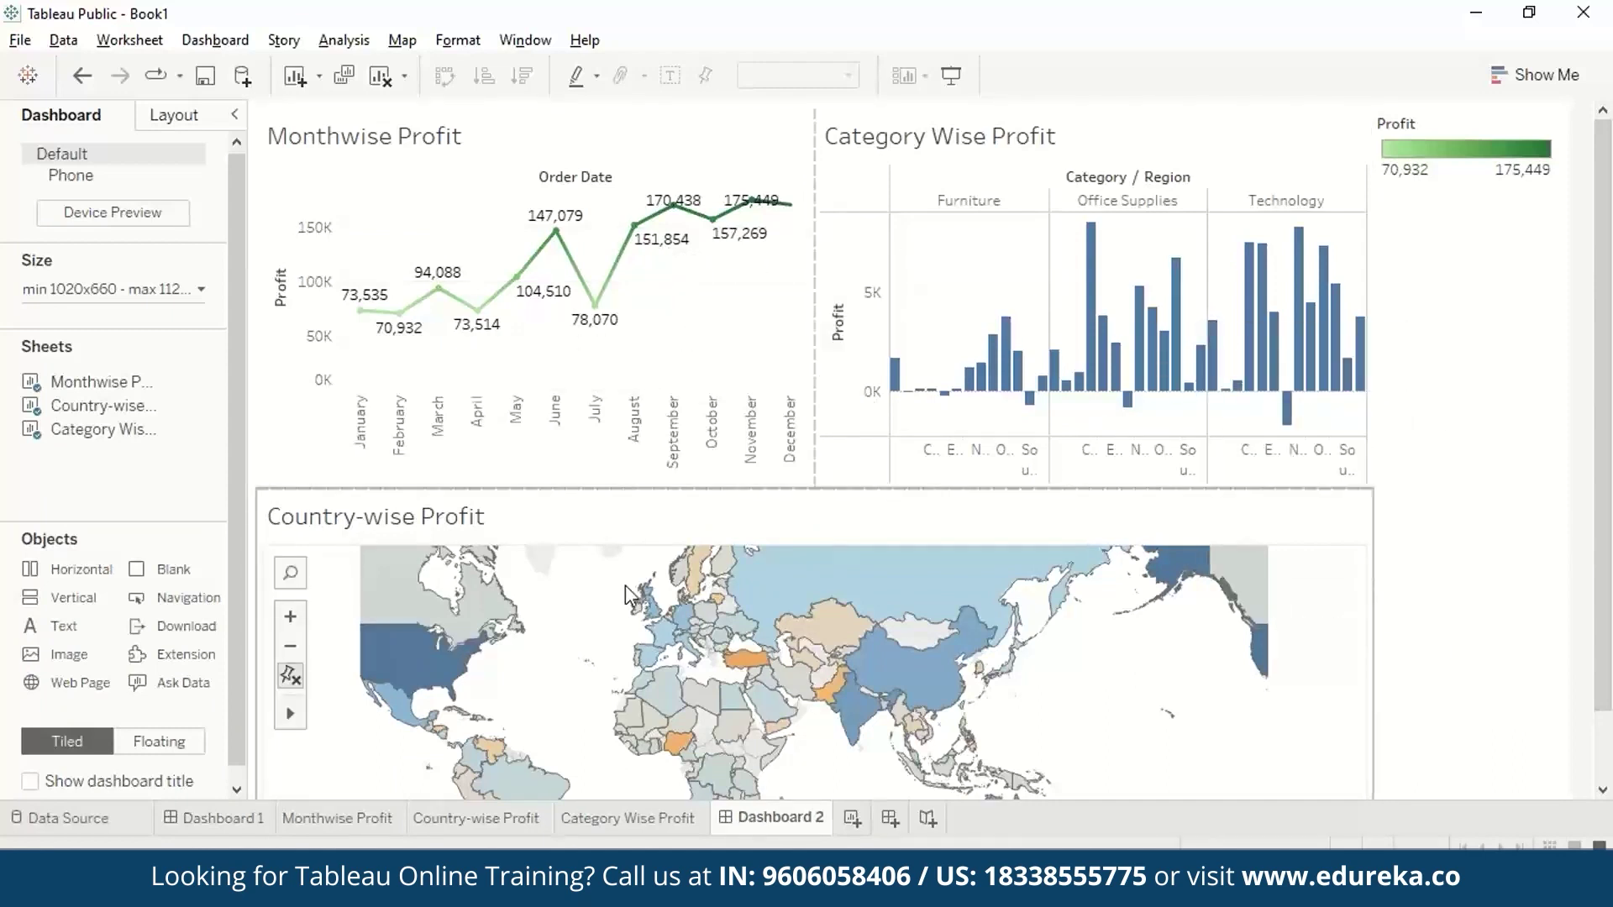
# Step: Add a filter action from the Country-wise Profit worksheet, keeping only Country-wise Profit as its source sheet
pyautogui.click(476, 820)
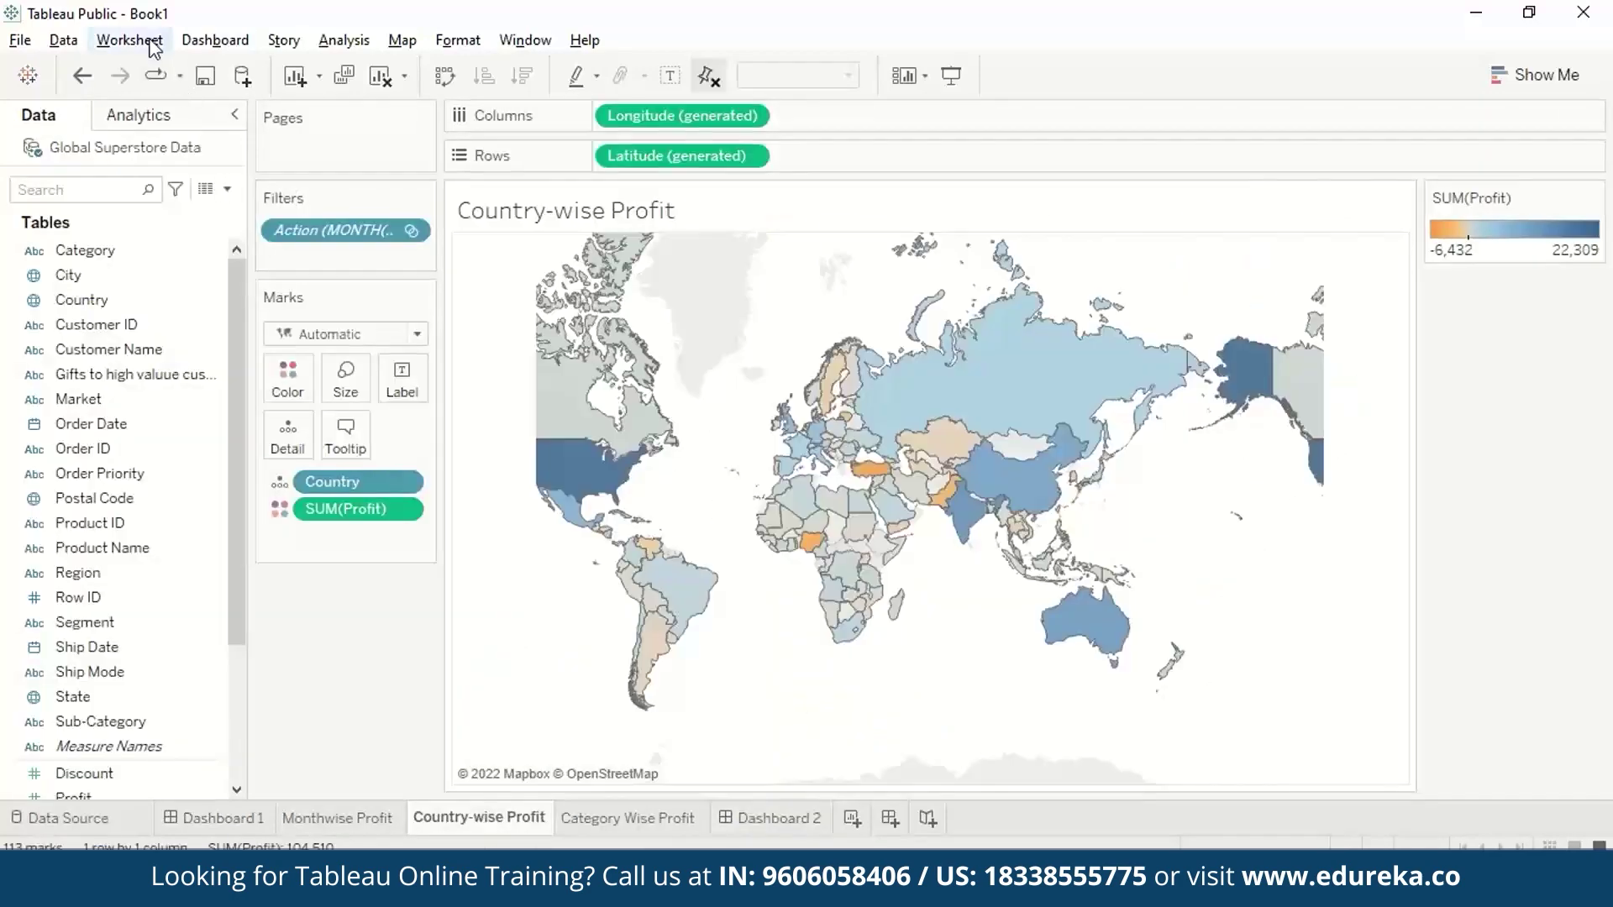
pyautogui.click(107, 42)
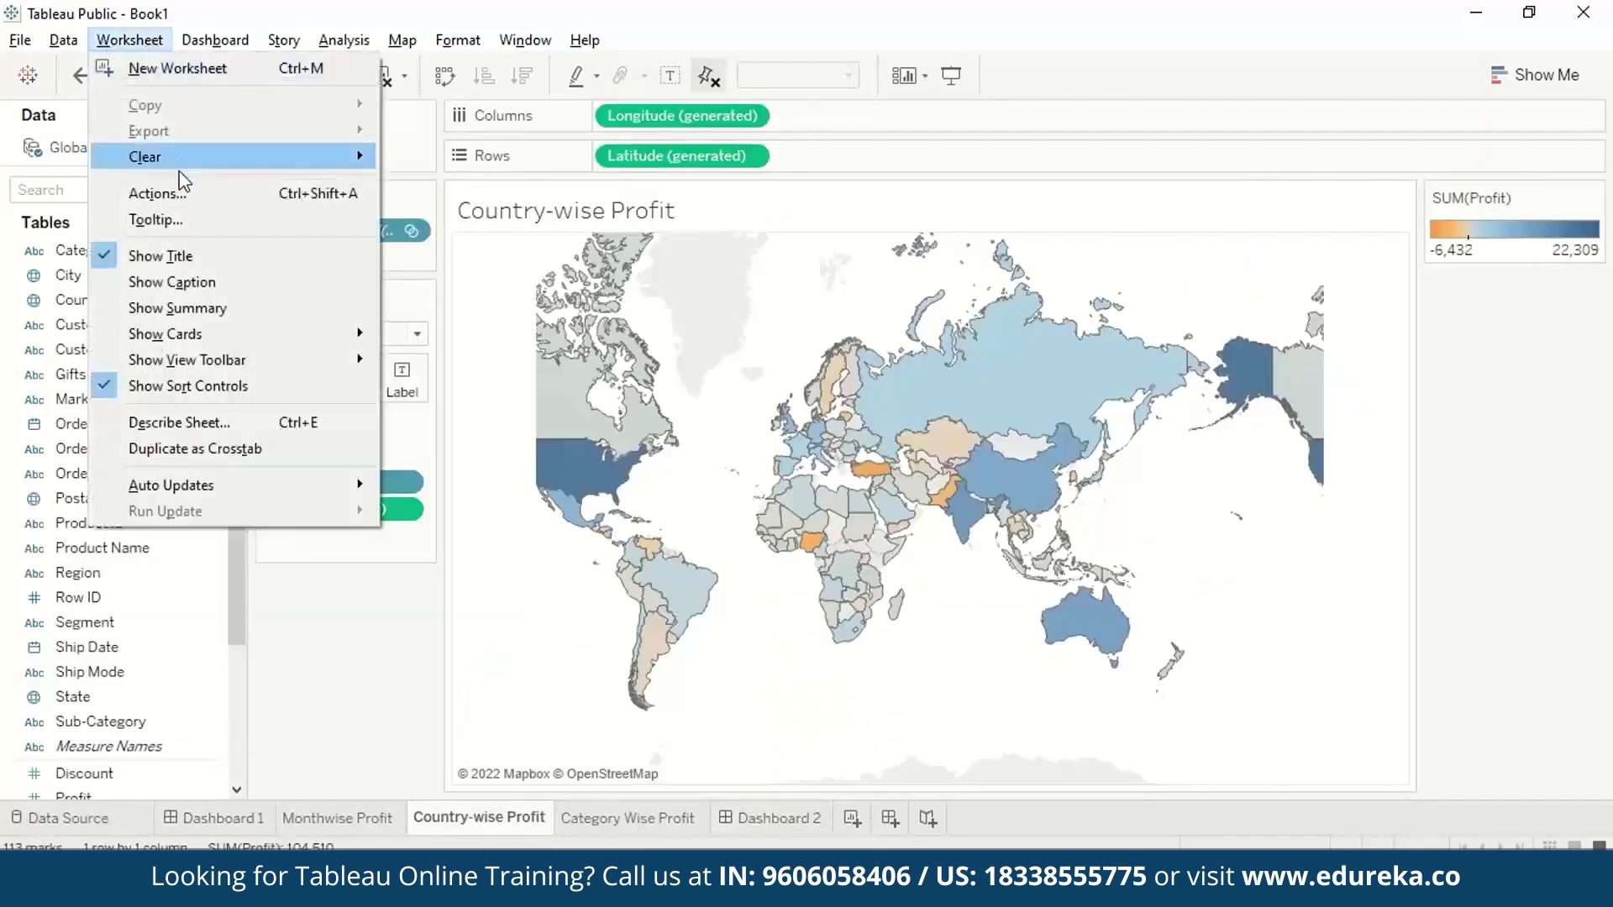
pyautogui.press('Escape')
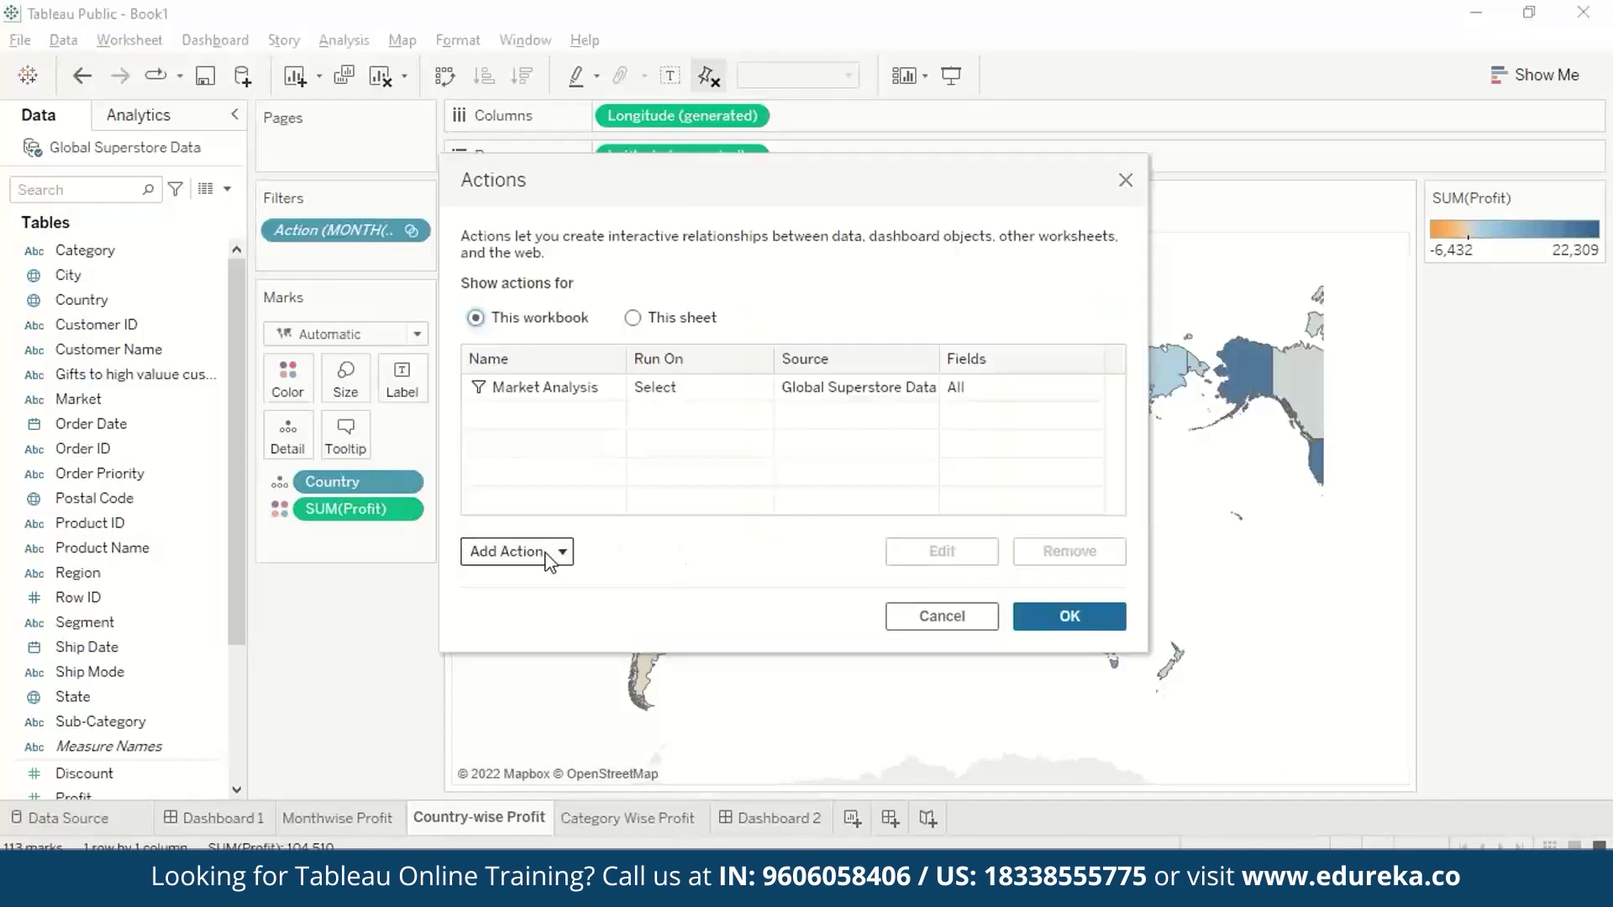
pyautogui.click(549, 553)
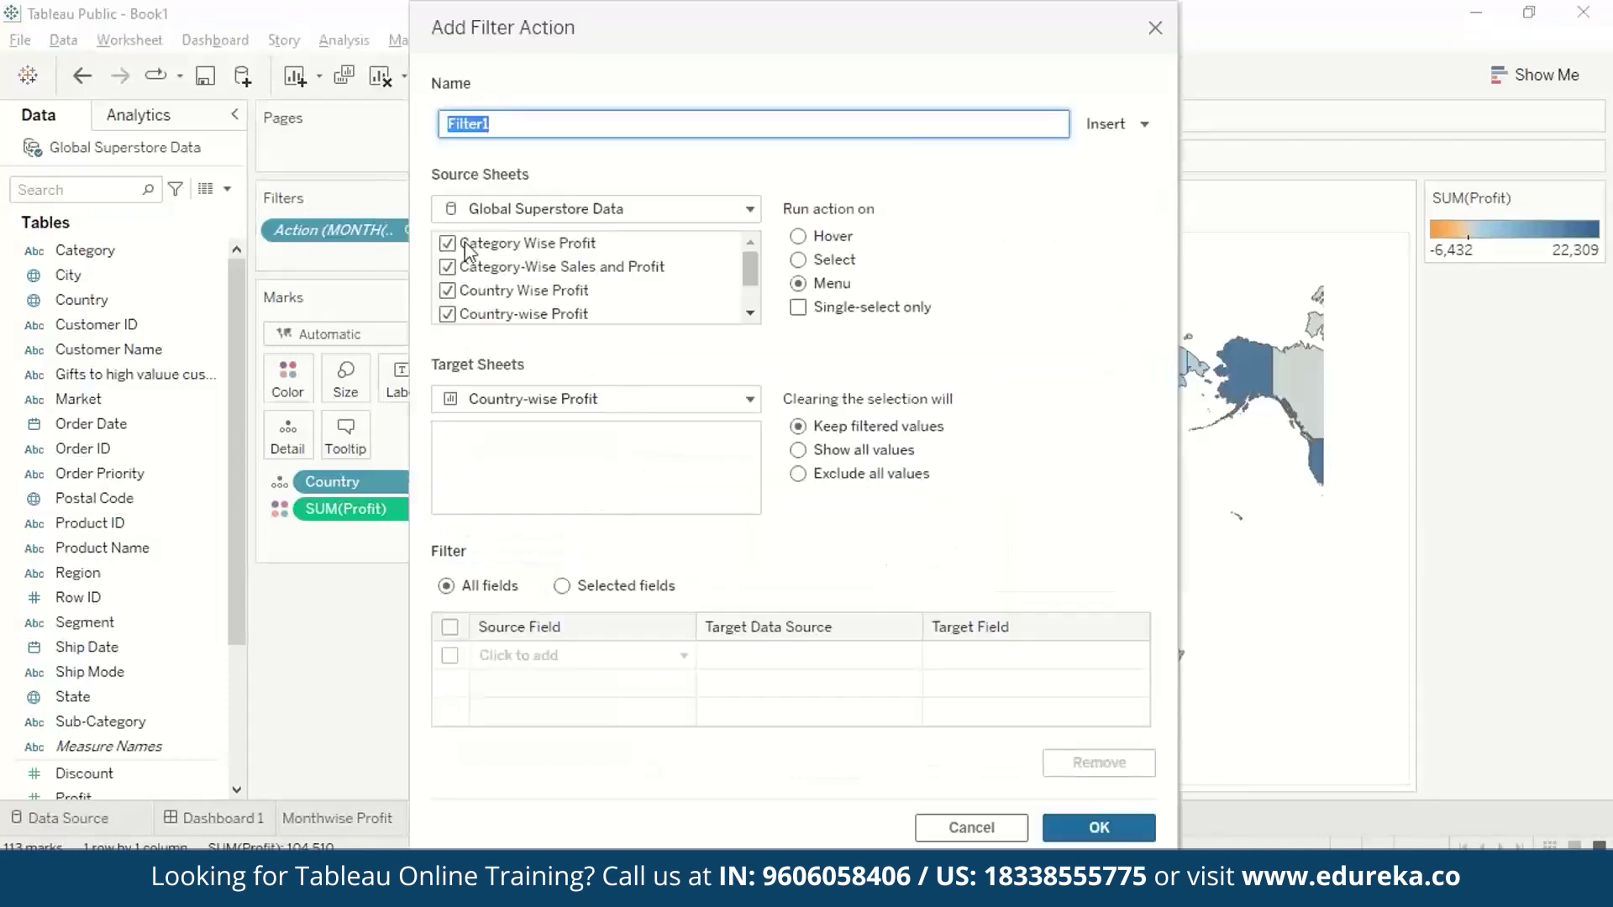
pyautogui.click(447, 242)
pyautogui.click(447, 267)
pyautogui.click(447, 290)
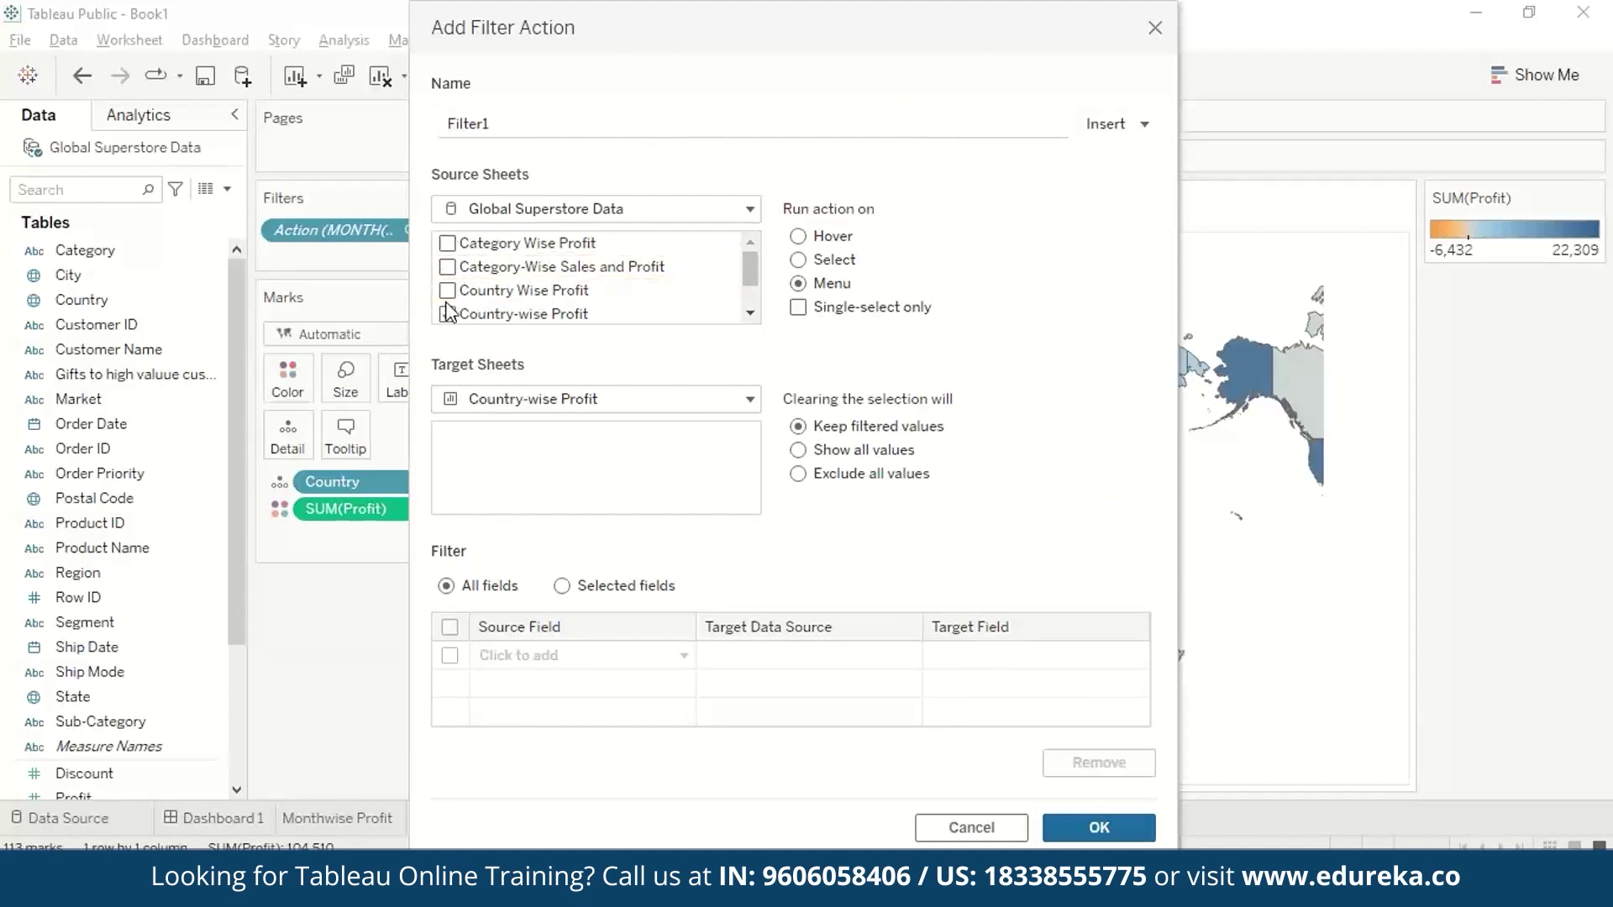
pyautogui.scroll(-1, 451, 311)
# Step: Run the new filter action on select with Dashboard 2 as its target, save it, and view that dashboard
pyautogui.click(798, 260)
pyautogui.click(750, 399)
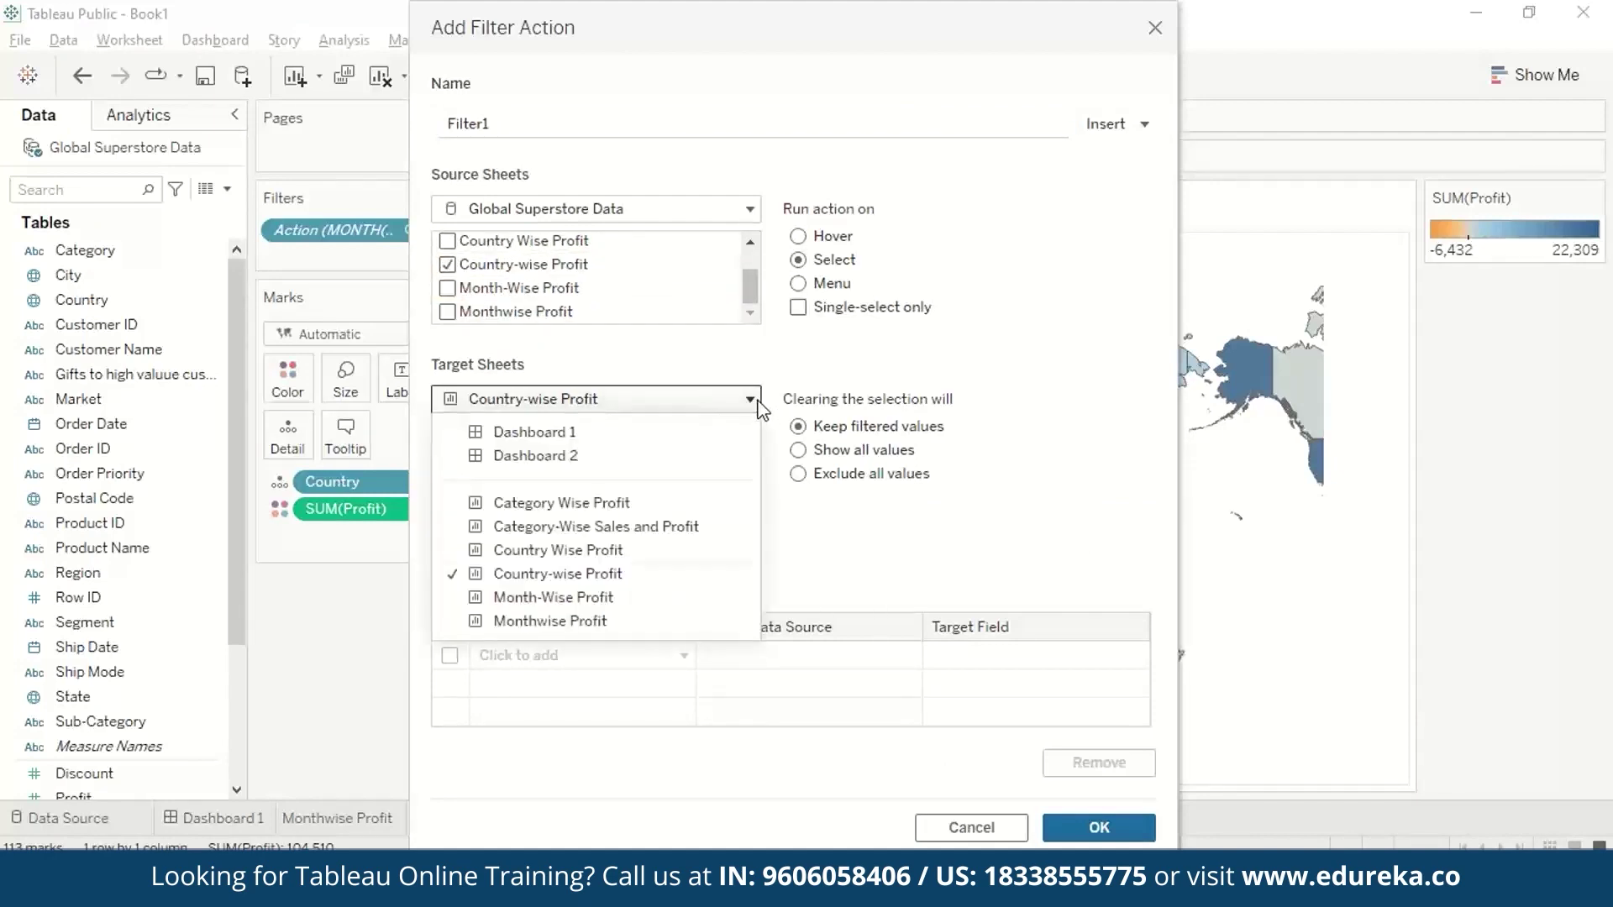
pyautogui.click(646, 458)
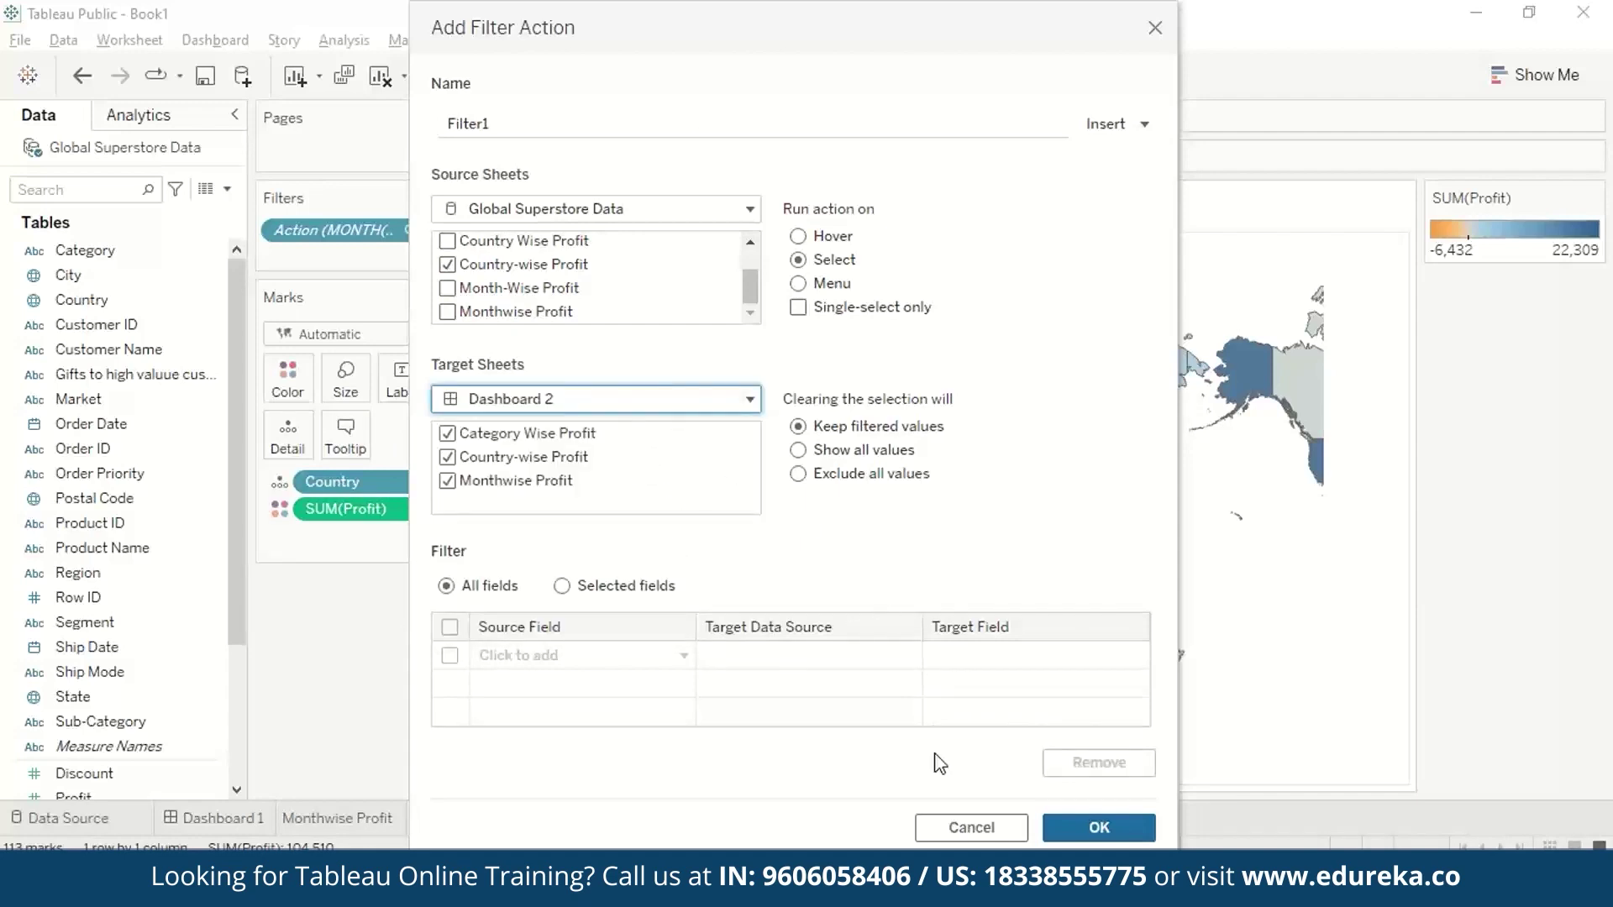
pyautogui.click(1089, 831)
pyautogui.click(1060, 616)
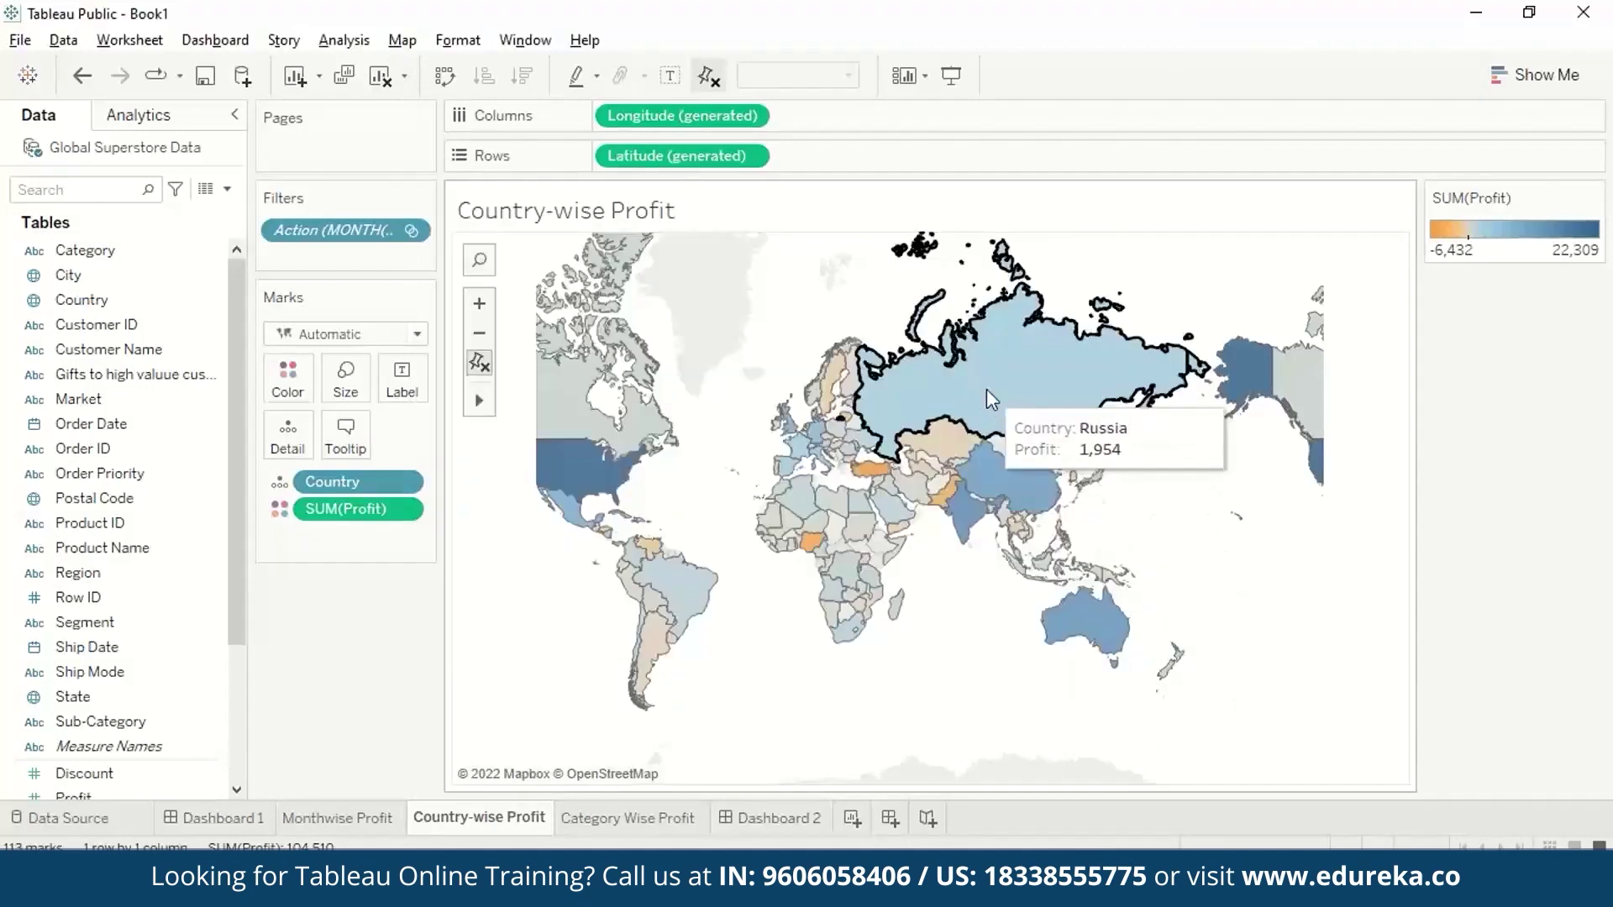
pyautogui.click(769, 817)
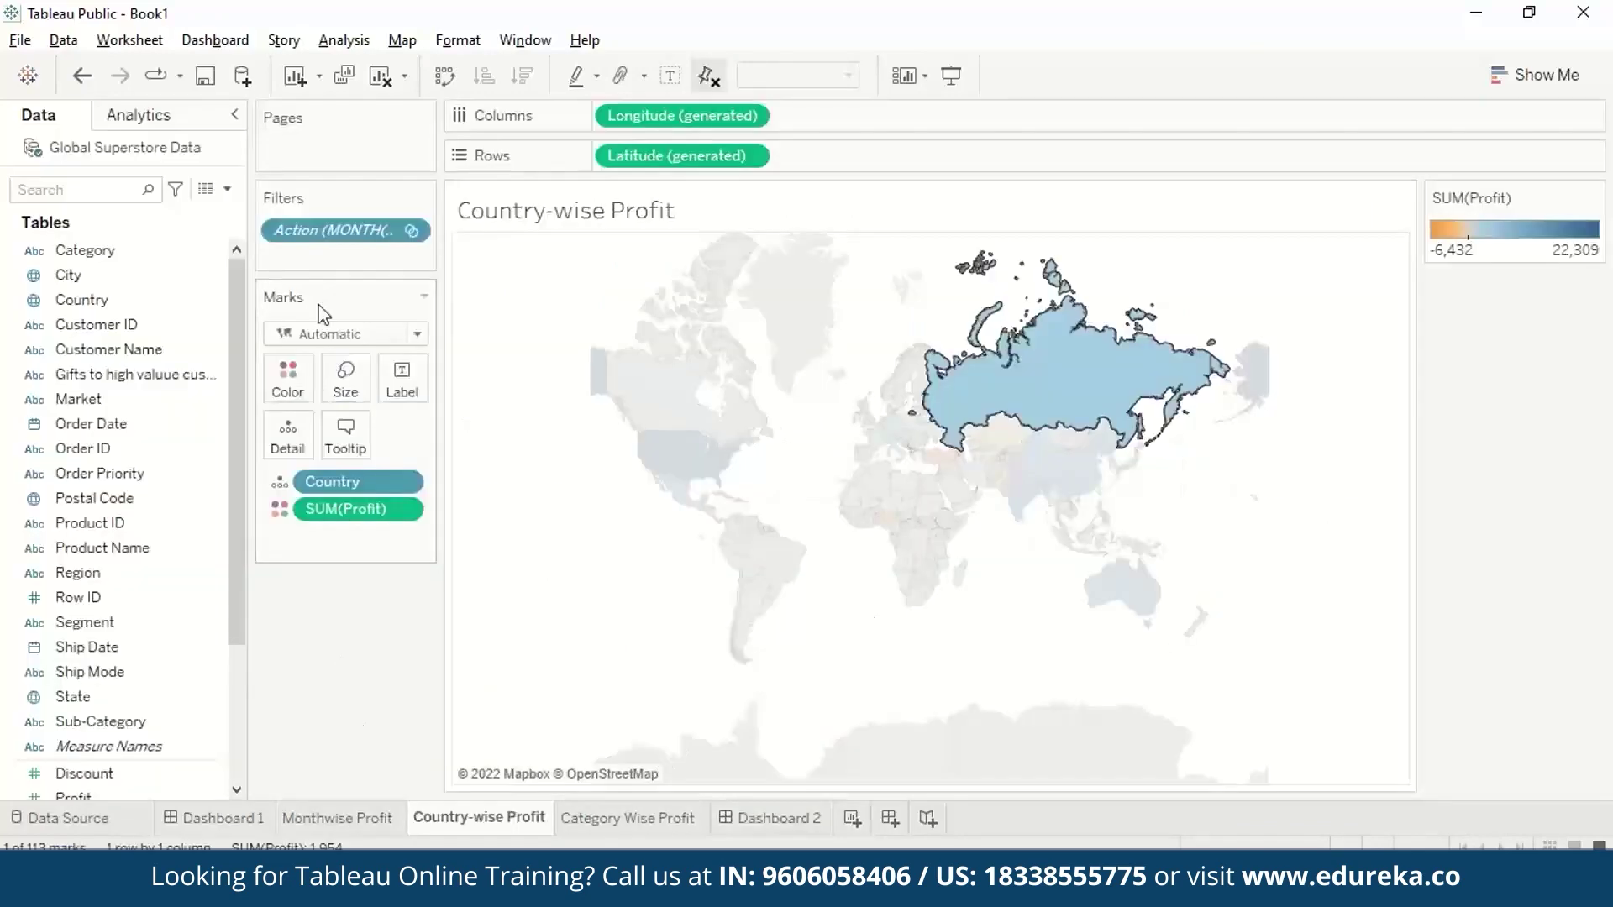
# Step: Add a highlight action named "Countries" that runs on select from Country-wise Profit and targets all sheets of Dashboard 2
pyautogui.click(121, 40)
pyautogui.click(188, 193)
pyautogui.click(561, 553)
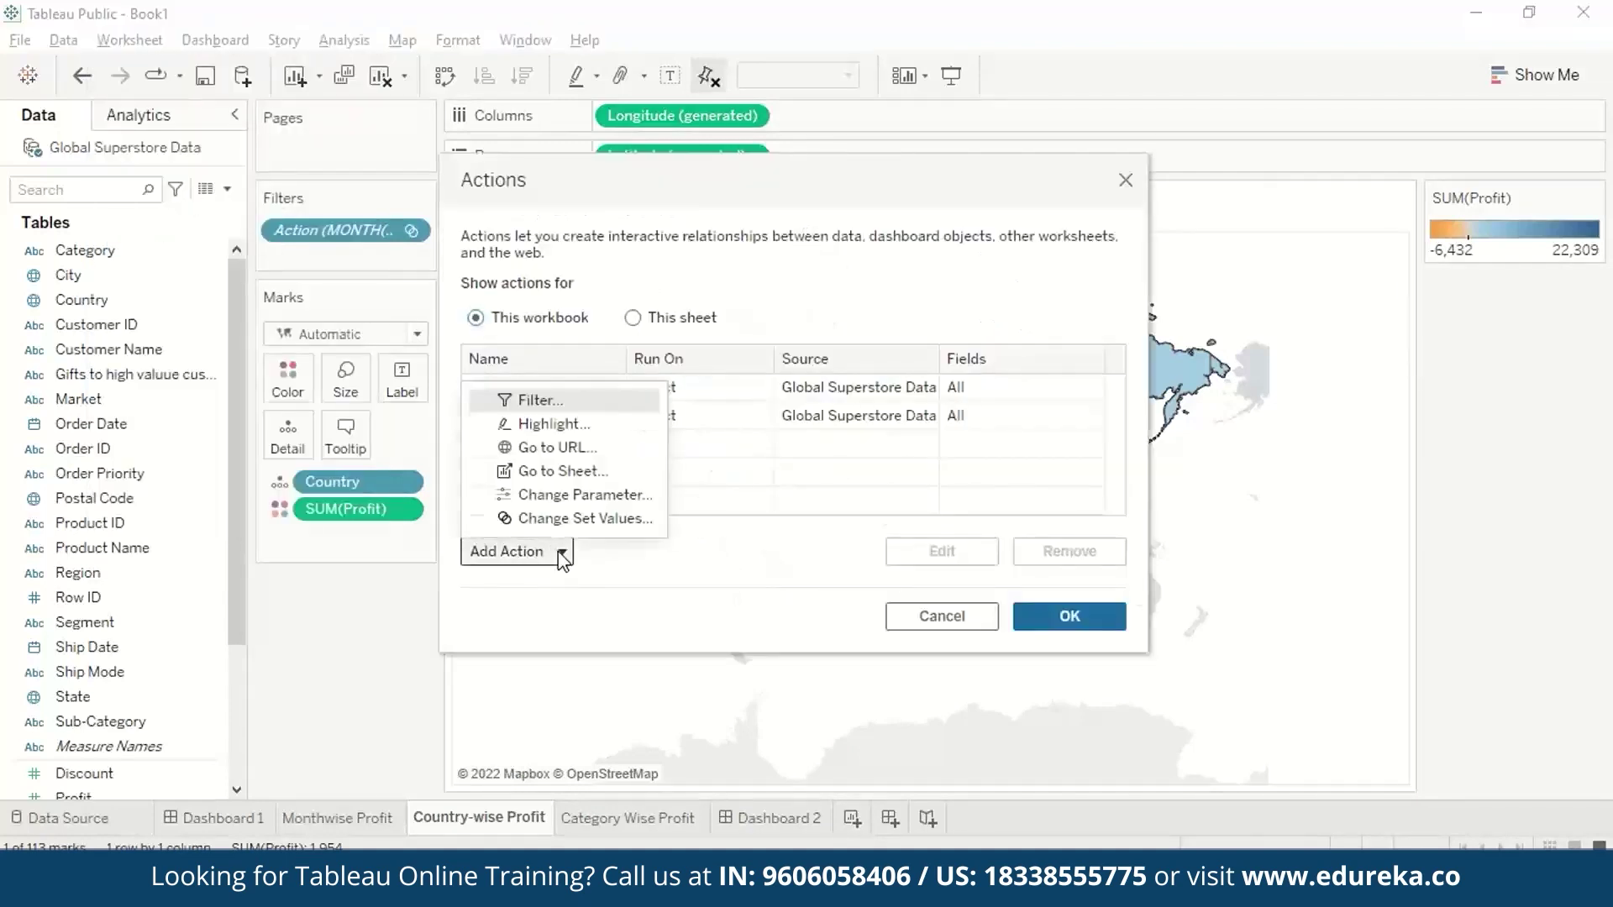
pyautogui.click(596, 432)
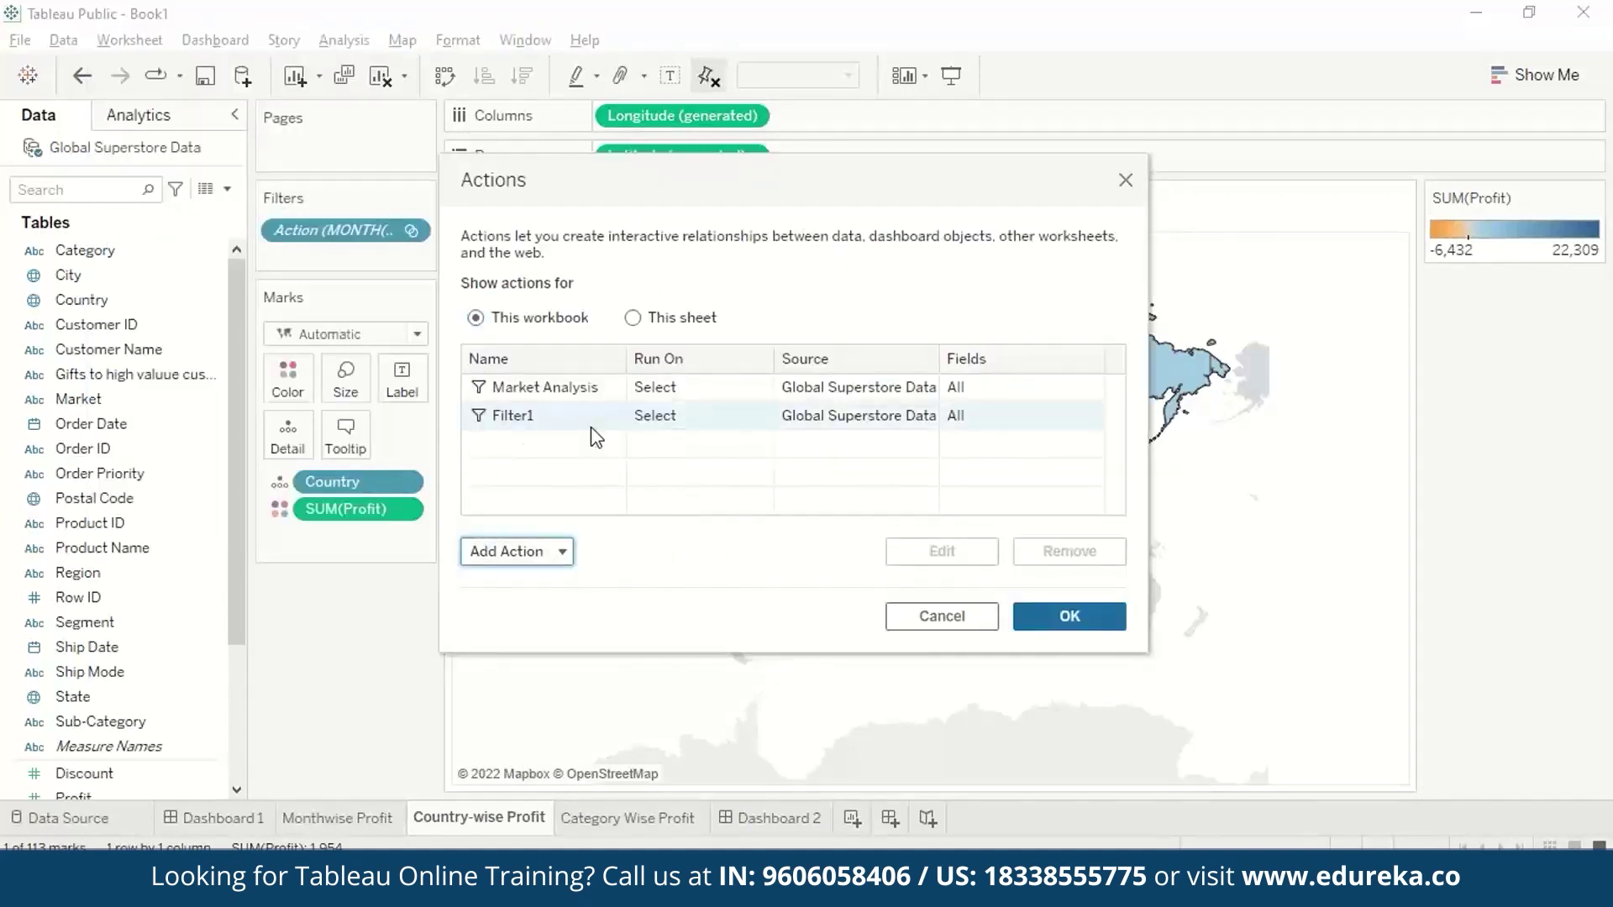
pyautogui.write('Countries')
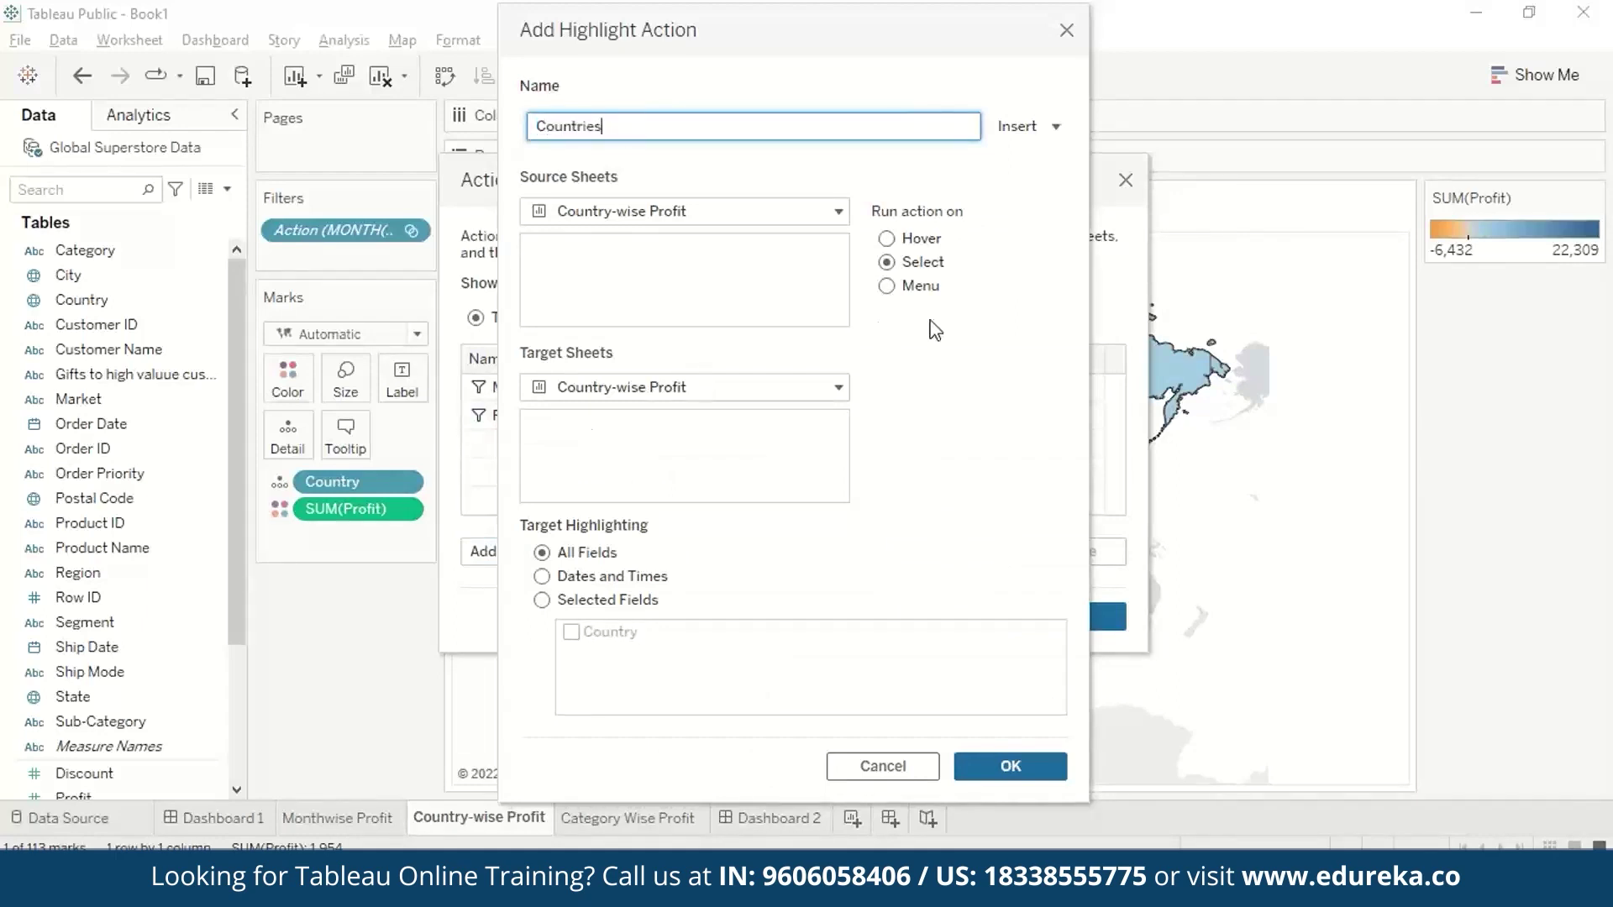
pyautogui.click(731, 387)
pyautogui.click(708, 445)
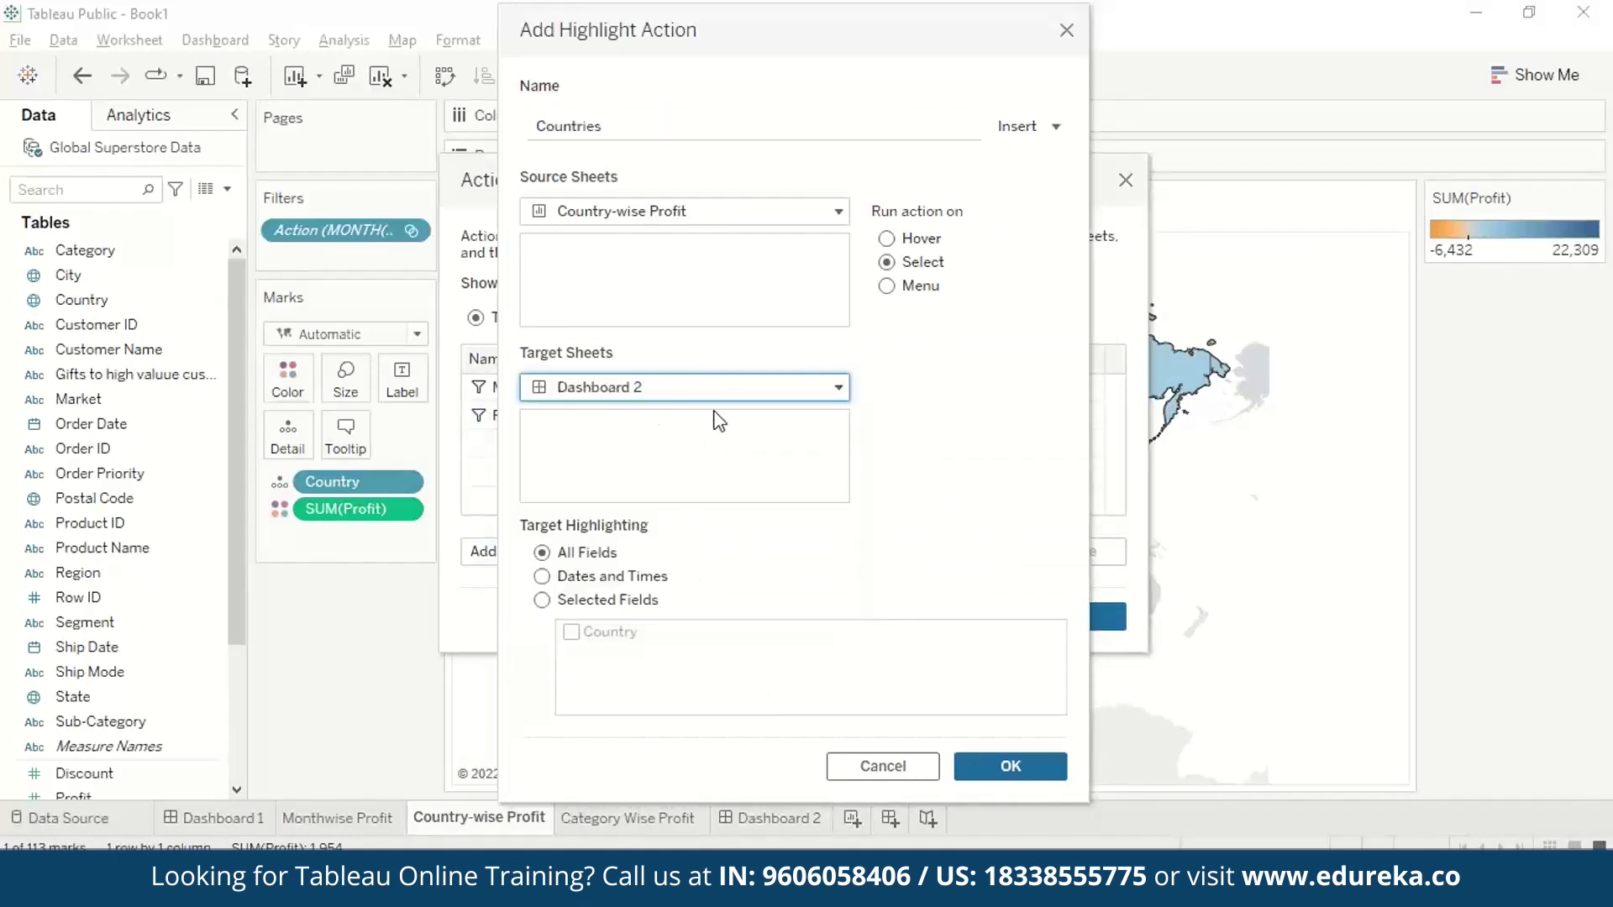
pyautogui.click(969, 476)
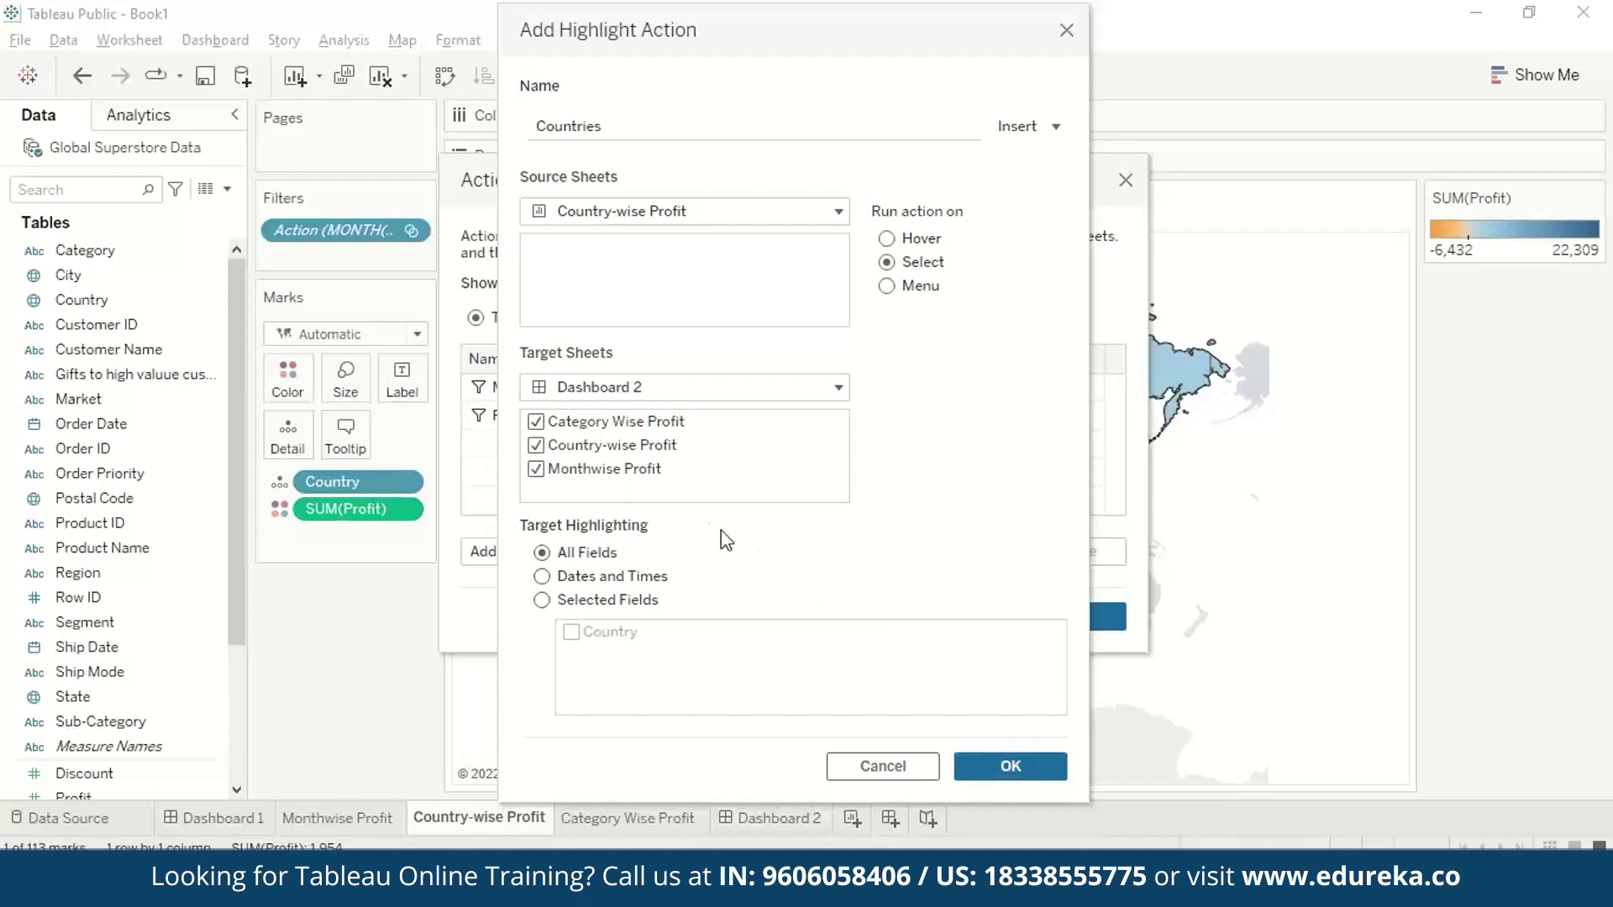
pyautogui.click(1035, 766)
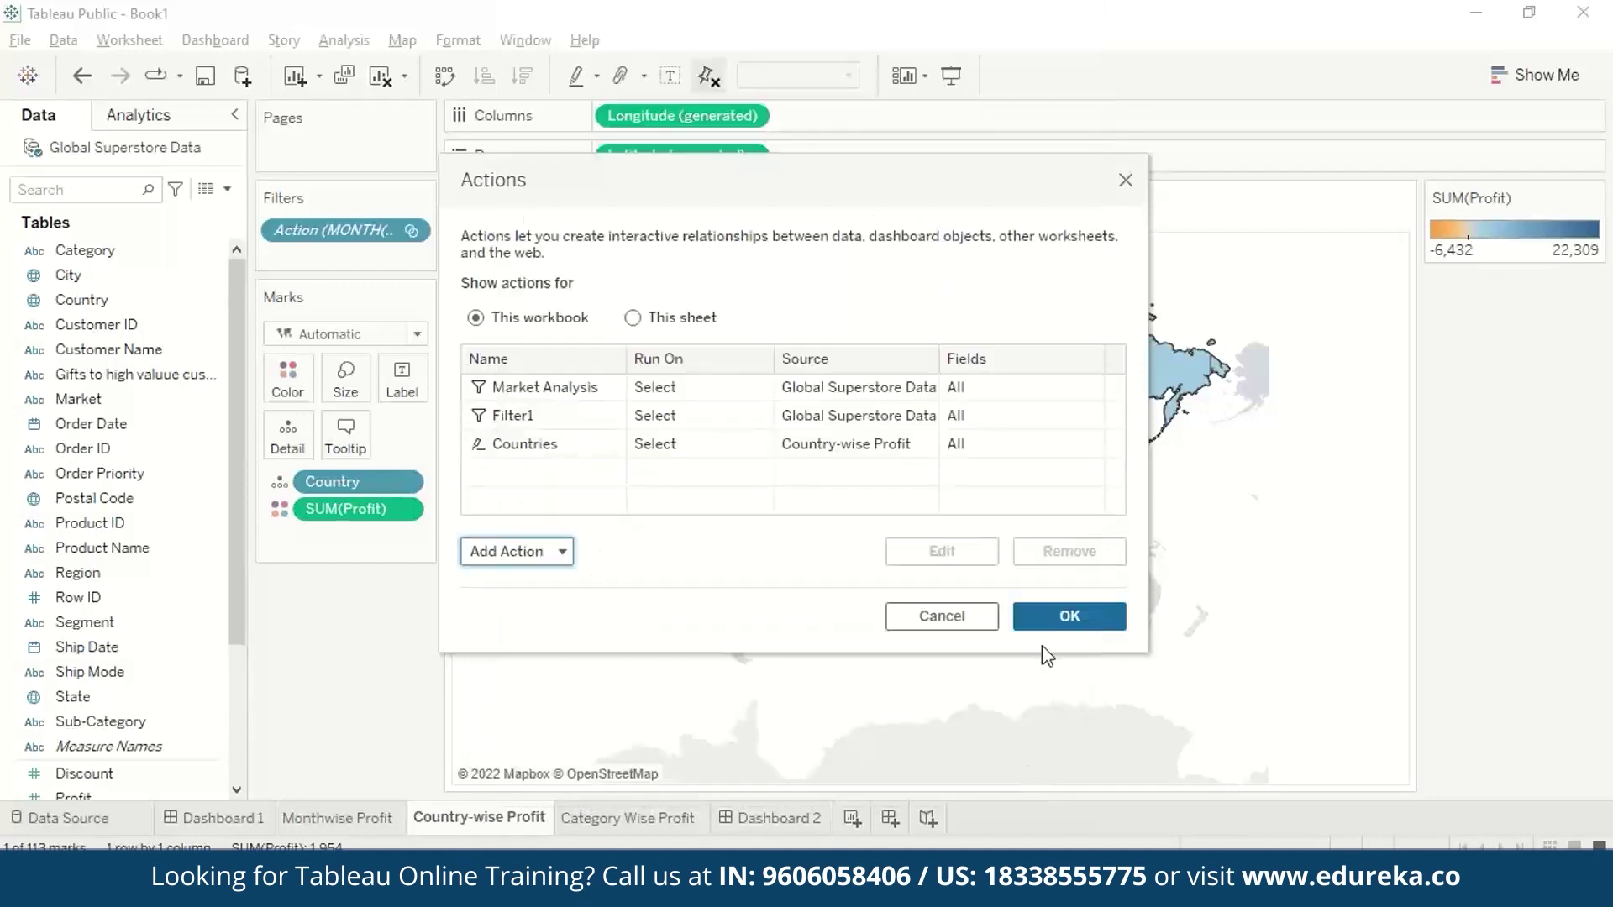
# Step: Save the workbook's actions and test the highlight by selecting Australia on the Country-wise Profit map
pyautogui.click(1060, 620)
pyautogui.click(957, 623)
pyautogui.moveTo(1089, 391)
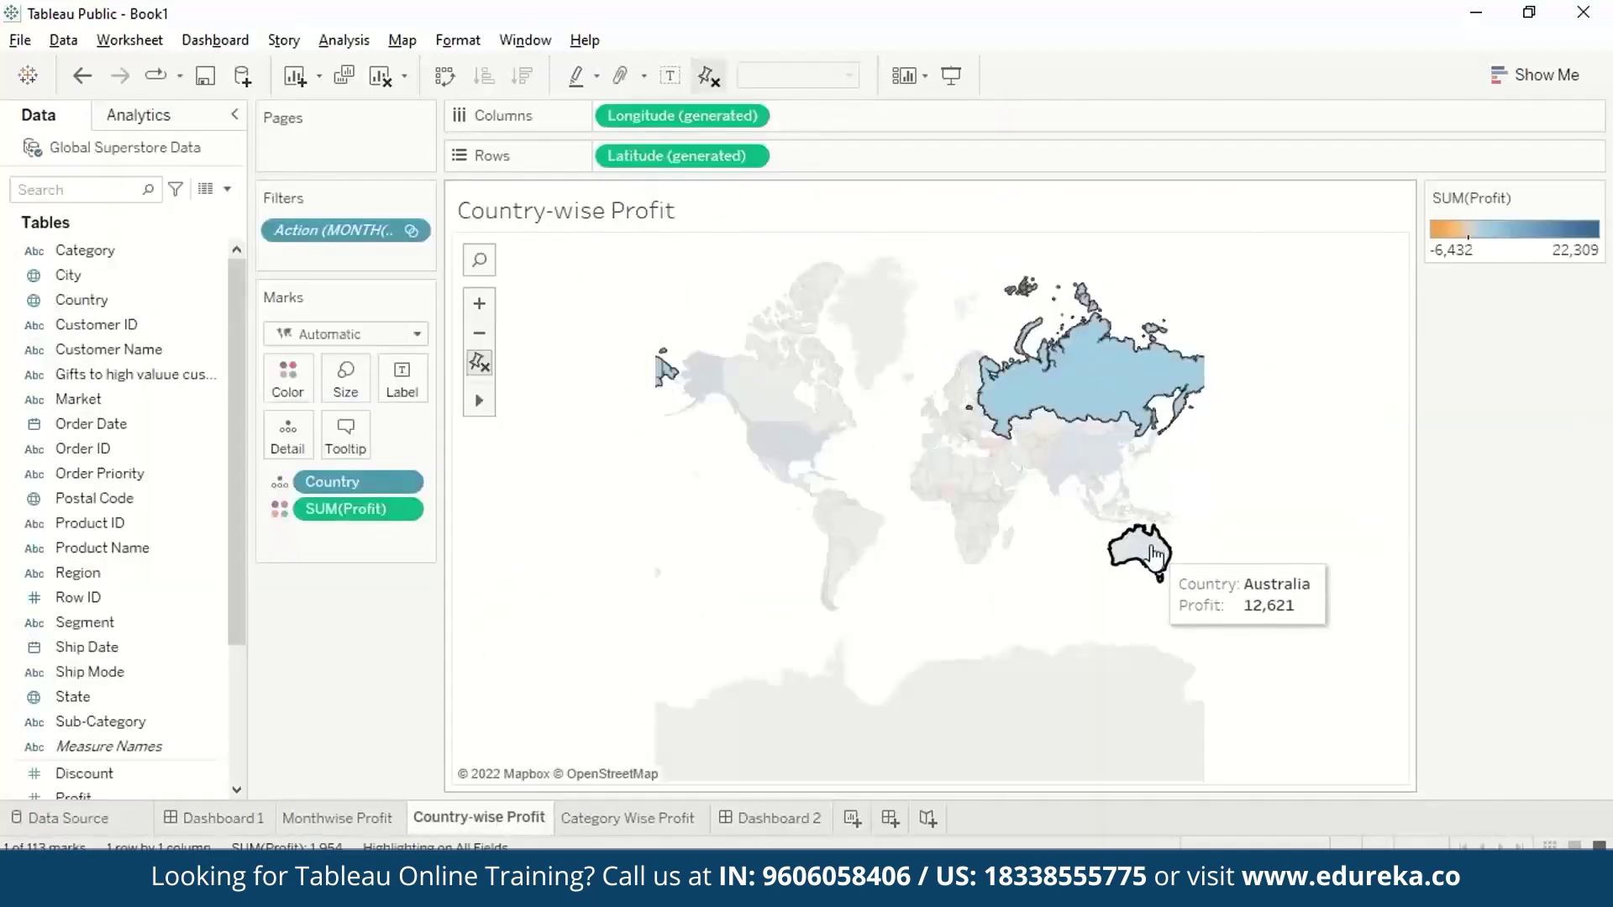
pyautogui.click(1156, 554)
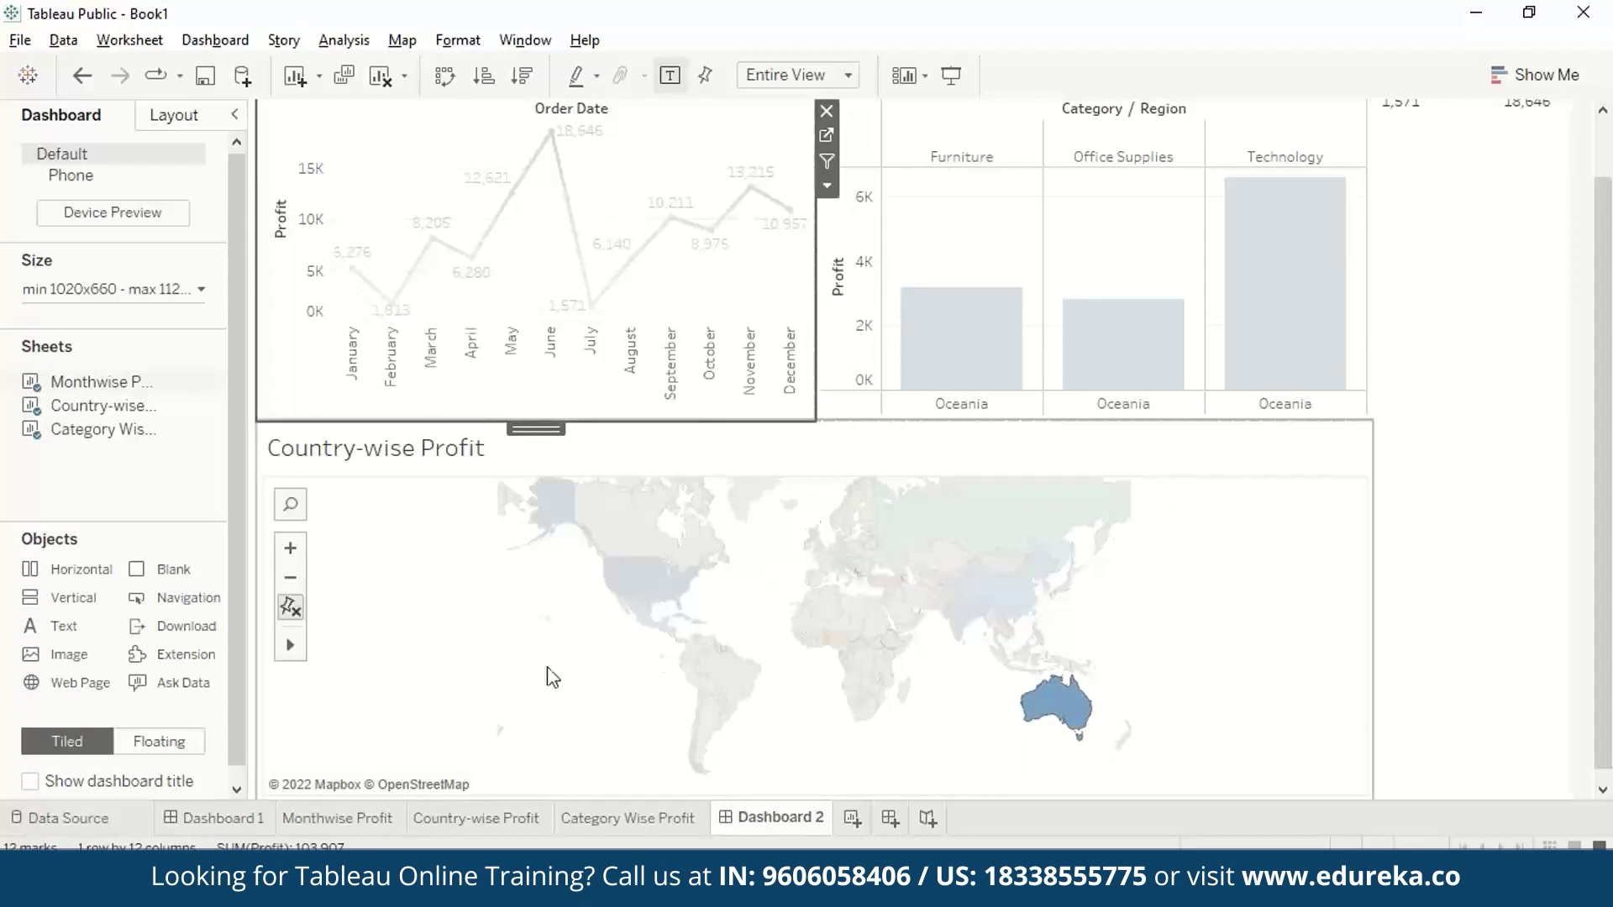
# Step: From the Country-wise Profit worksheet, add a URL action named "Country Details" that runs on select and opens in a new browser tab
pyautogui.click(533, 822)
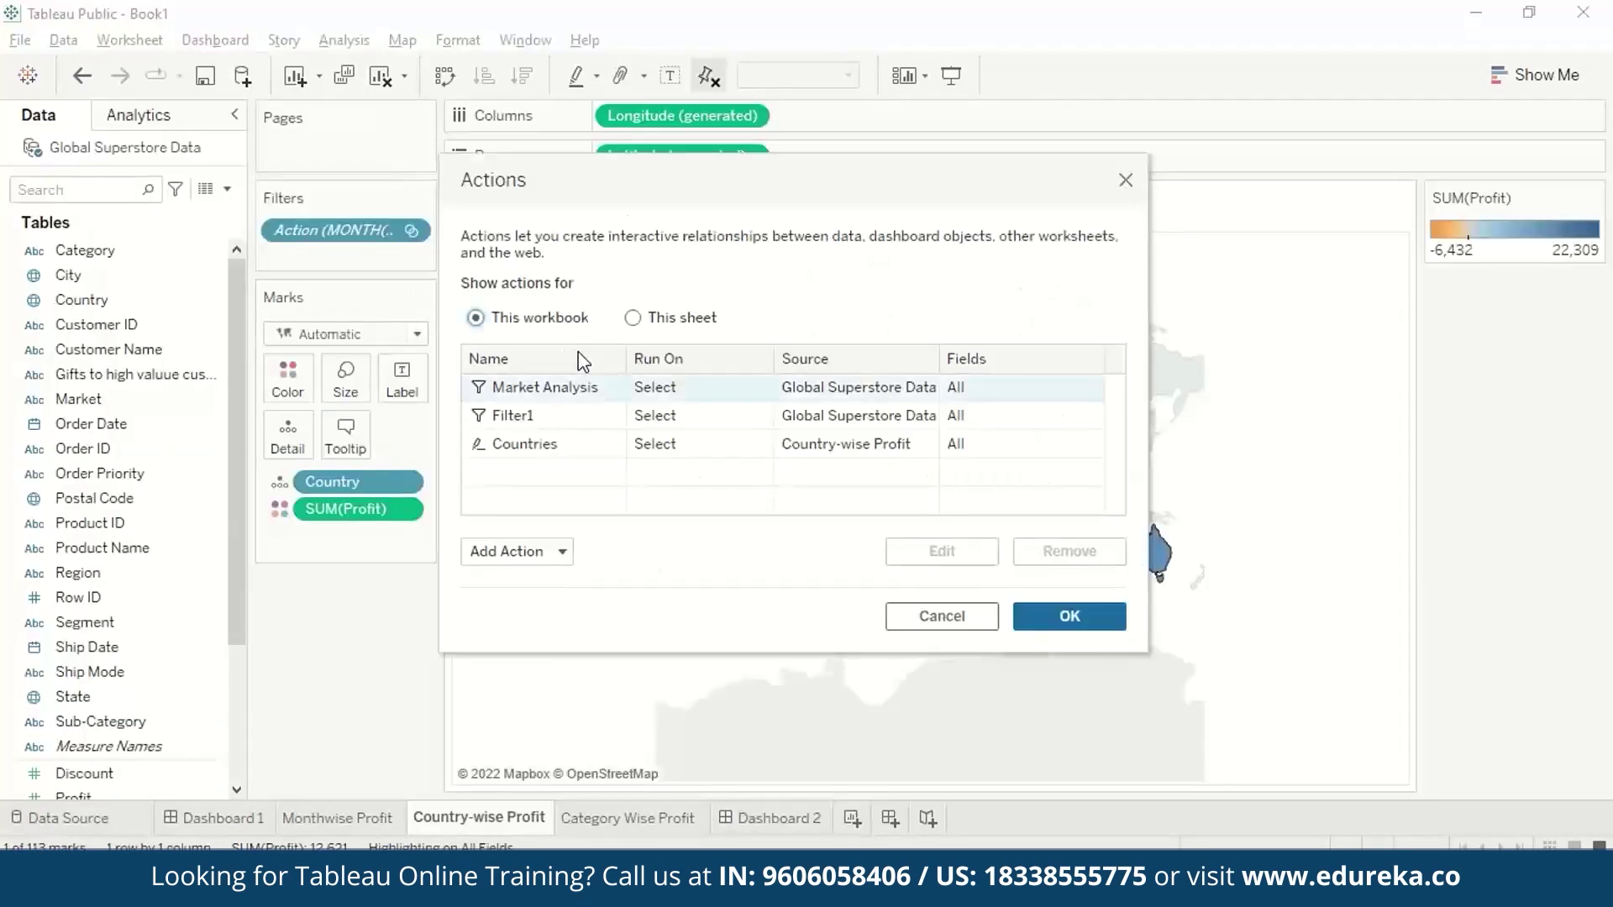
pyautogui.click(561, 552)
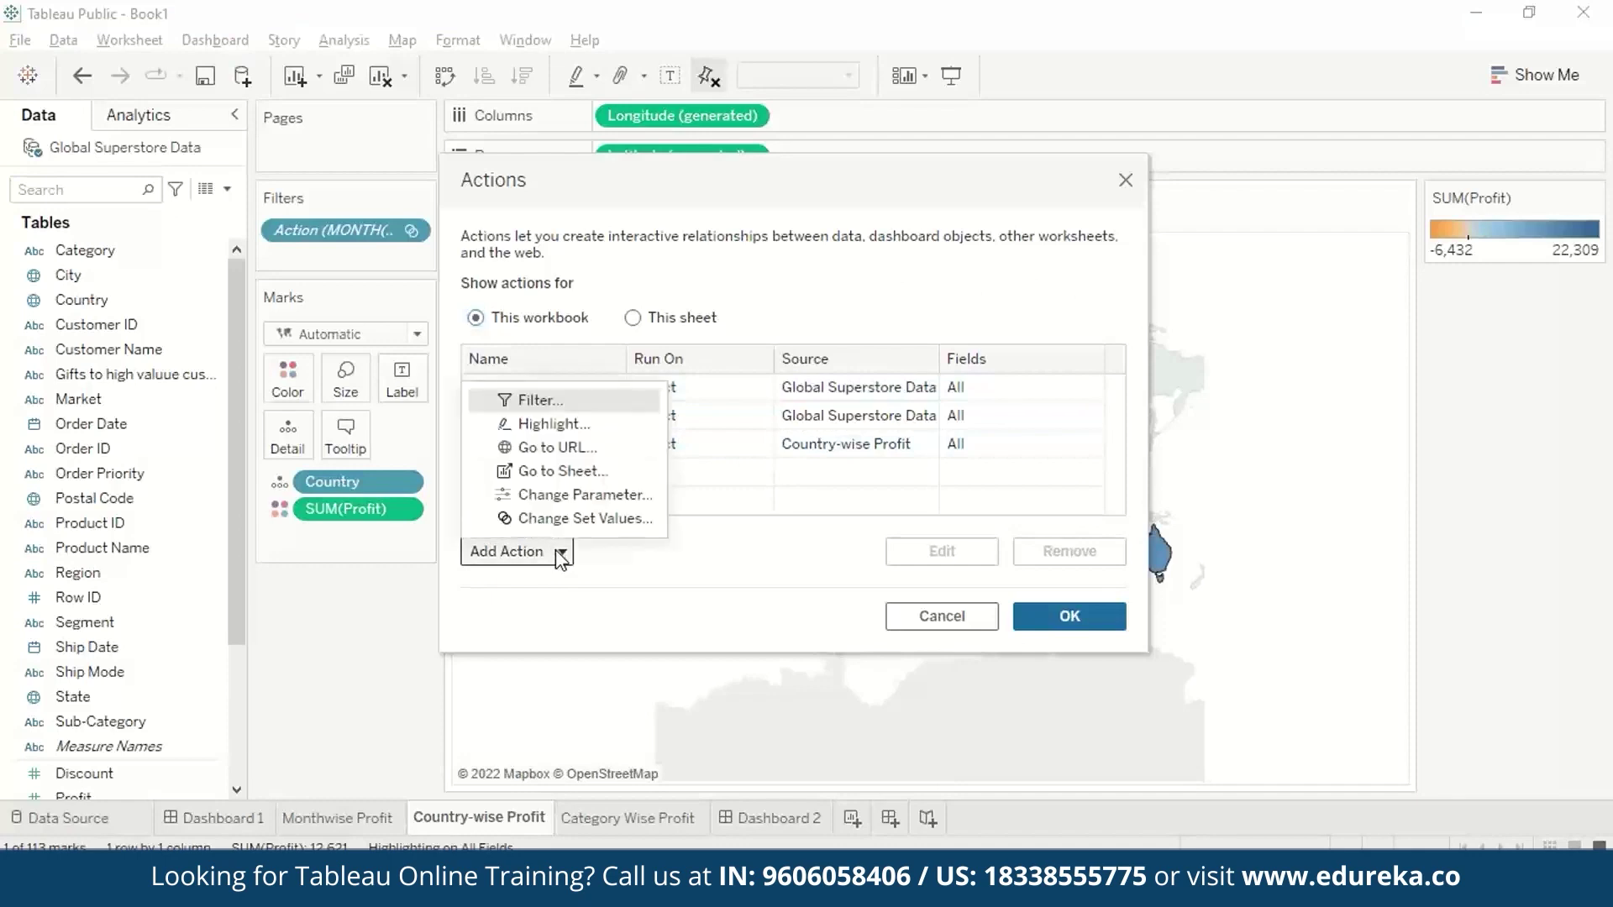
pyautogui.click(576, 446)
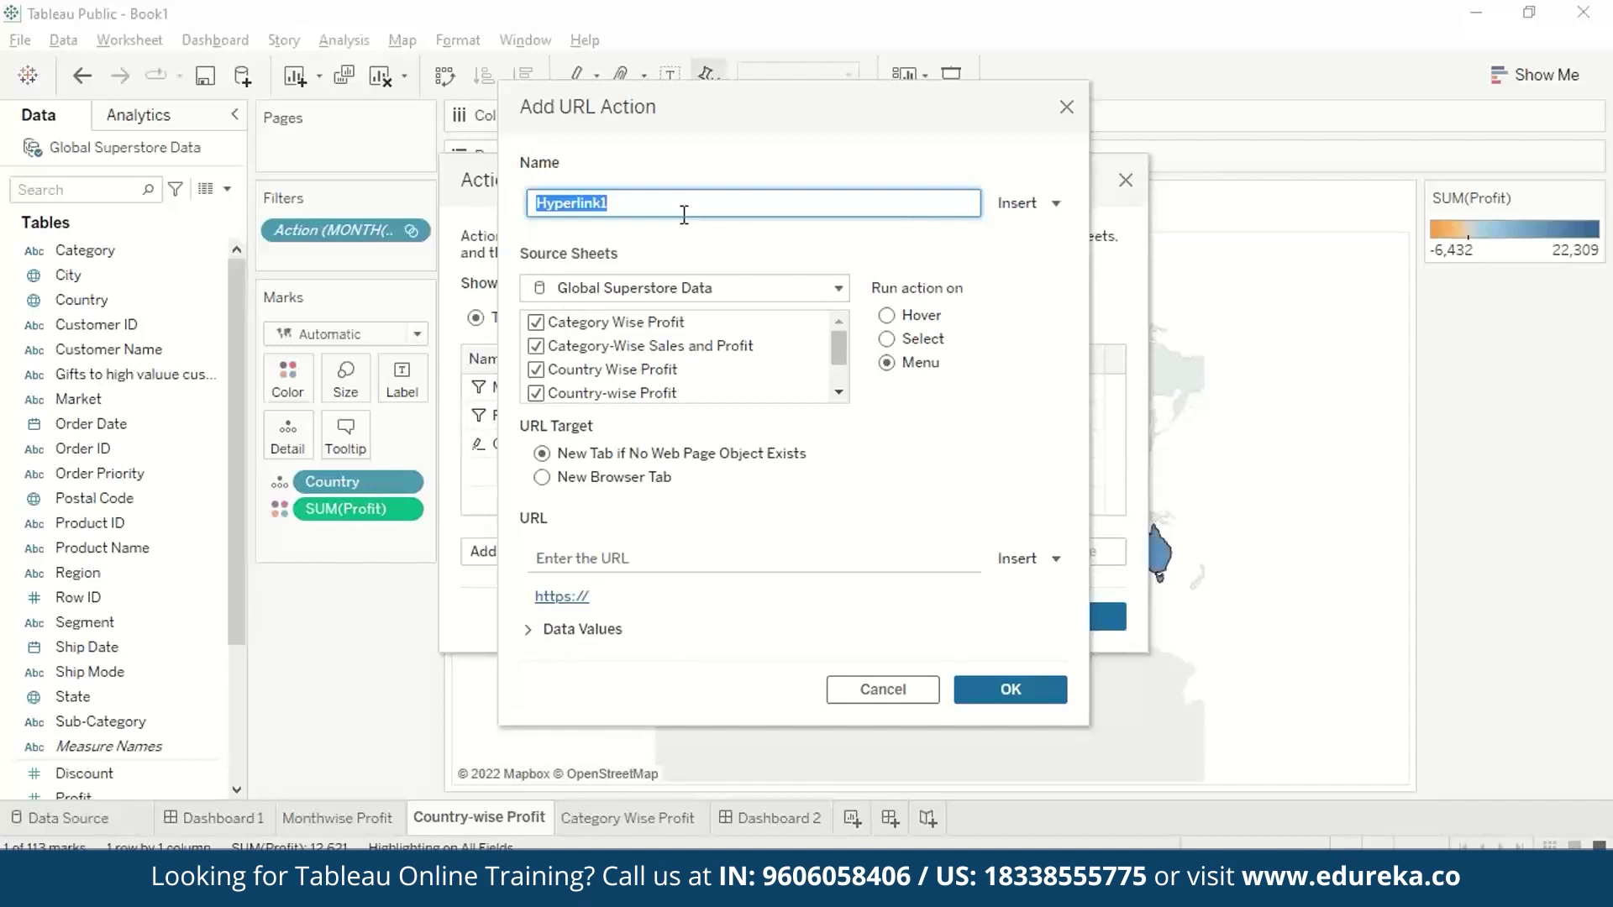
pyautogui.press('super+3')
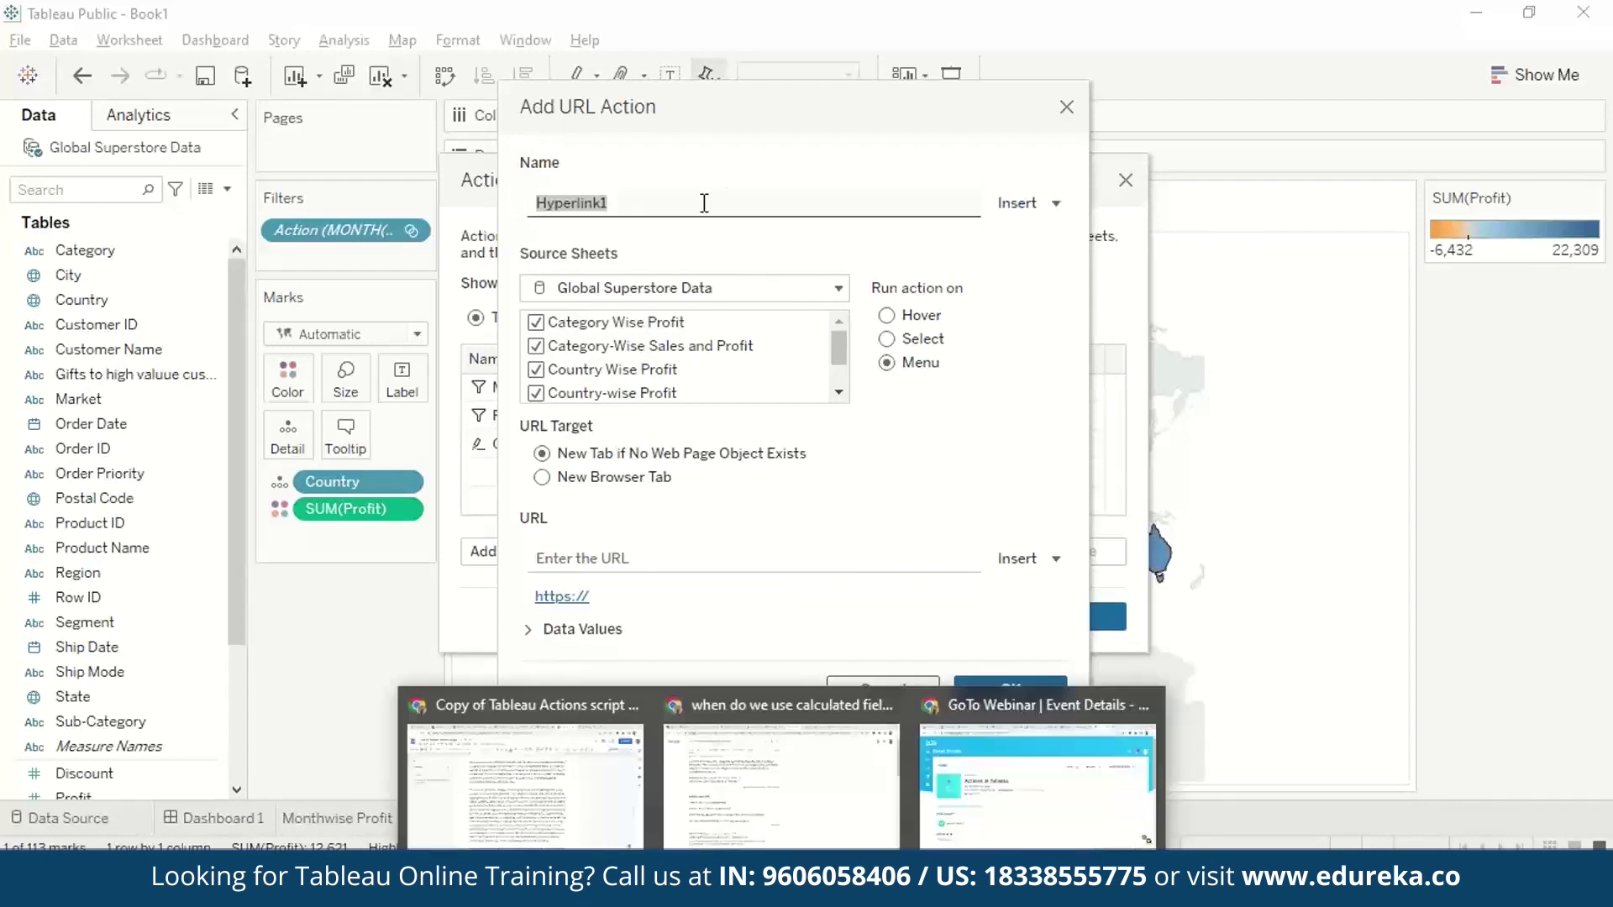
pyautogui.press('Escape')
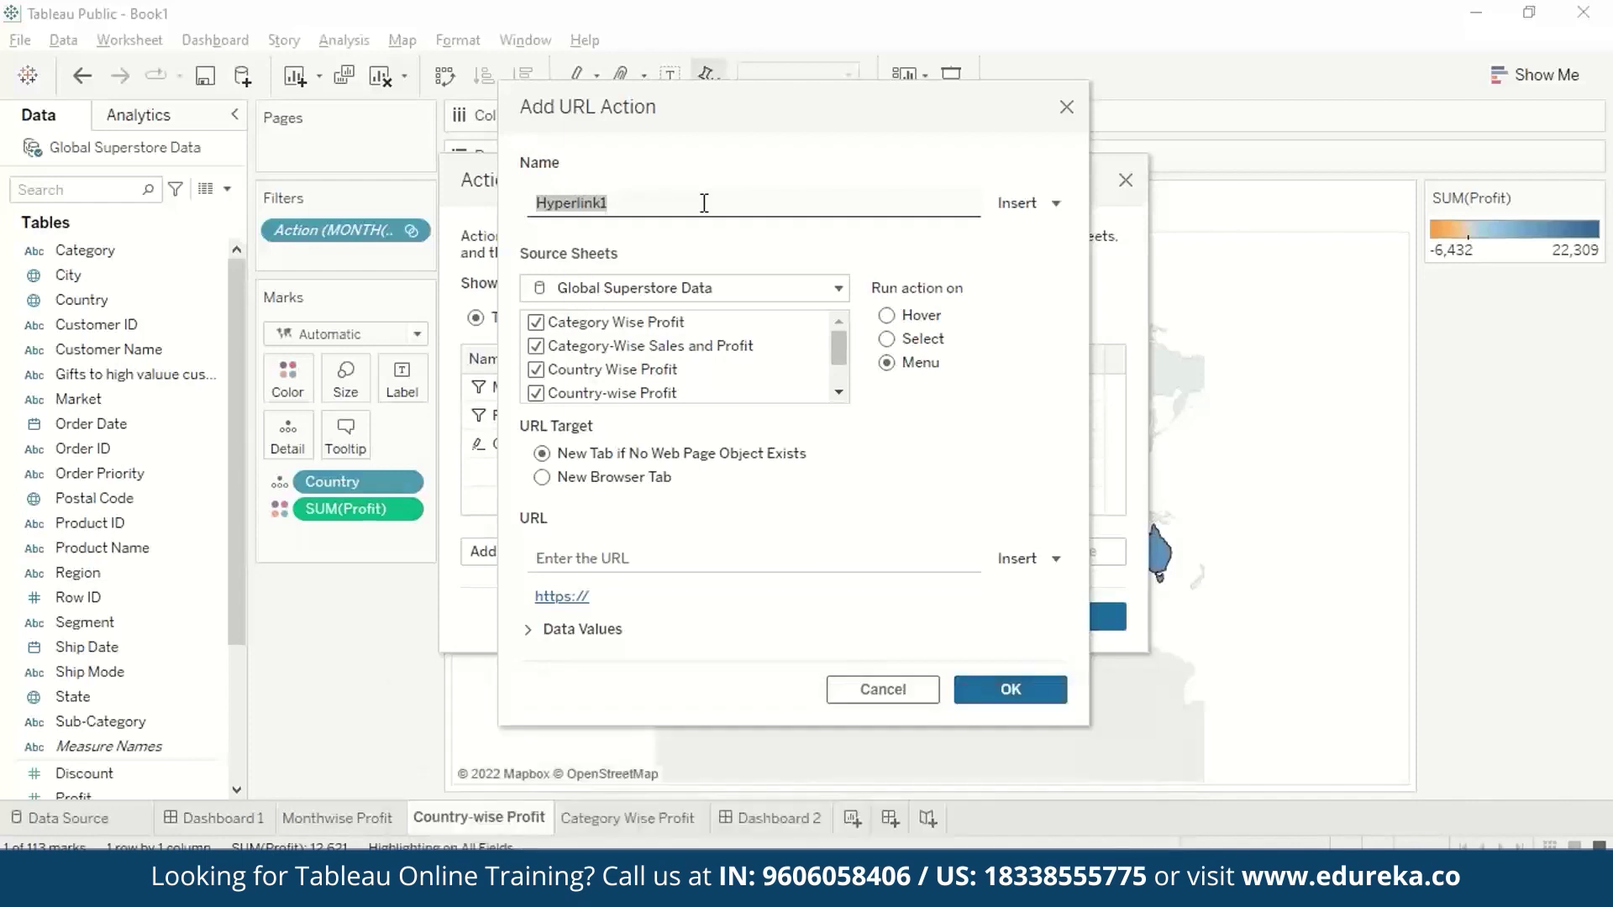
pyautogui.click(516, 210)
pyautogui.write('Cou')
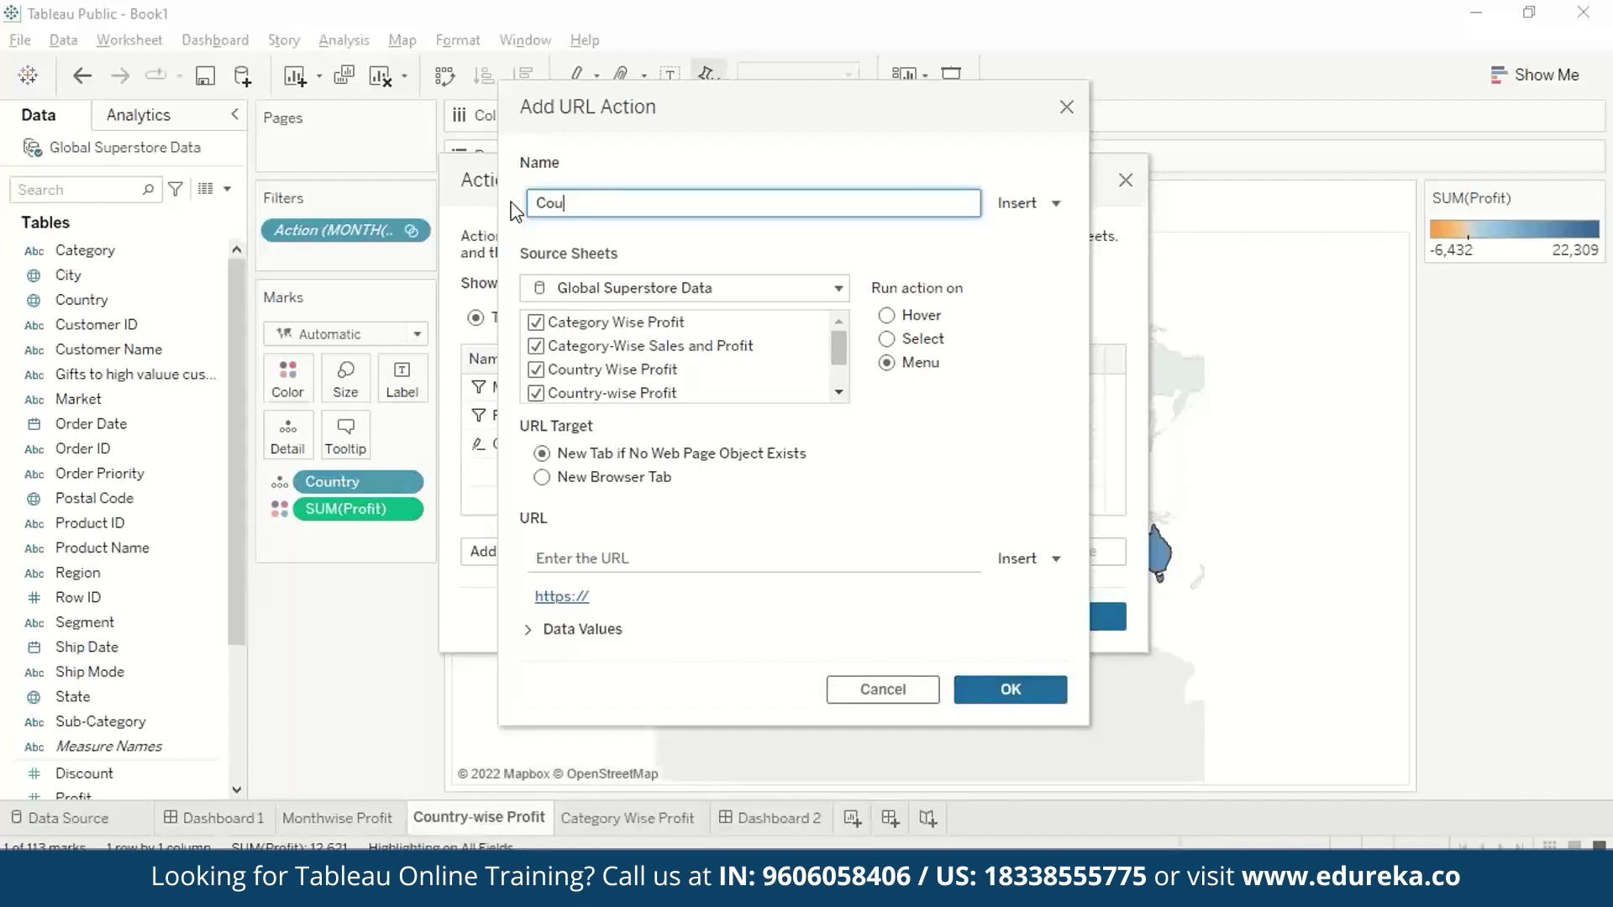
pyautogui.write('ntry Details')
pyautogui.click(889, 340)
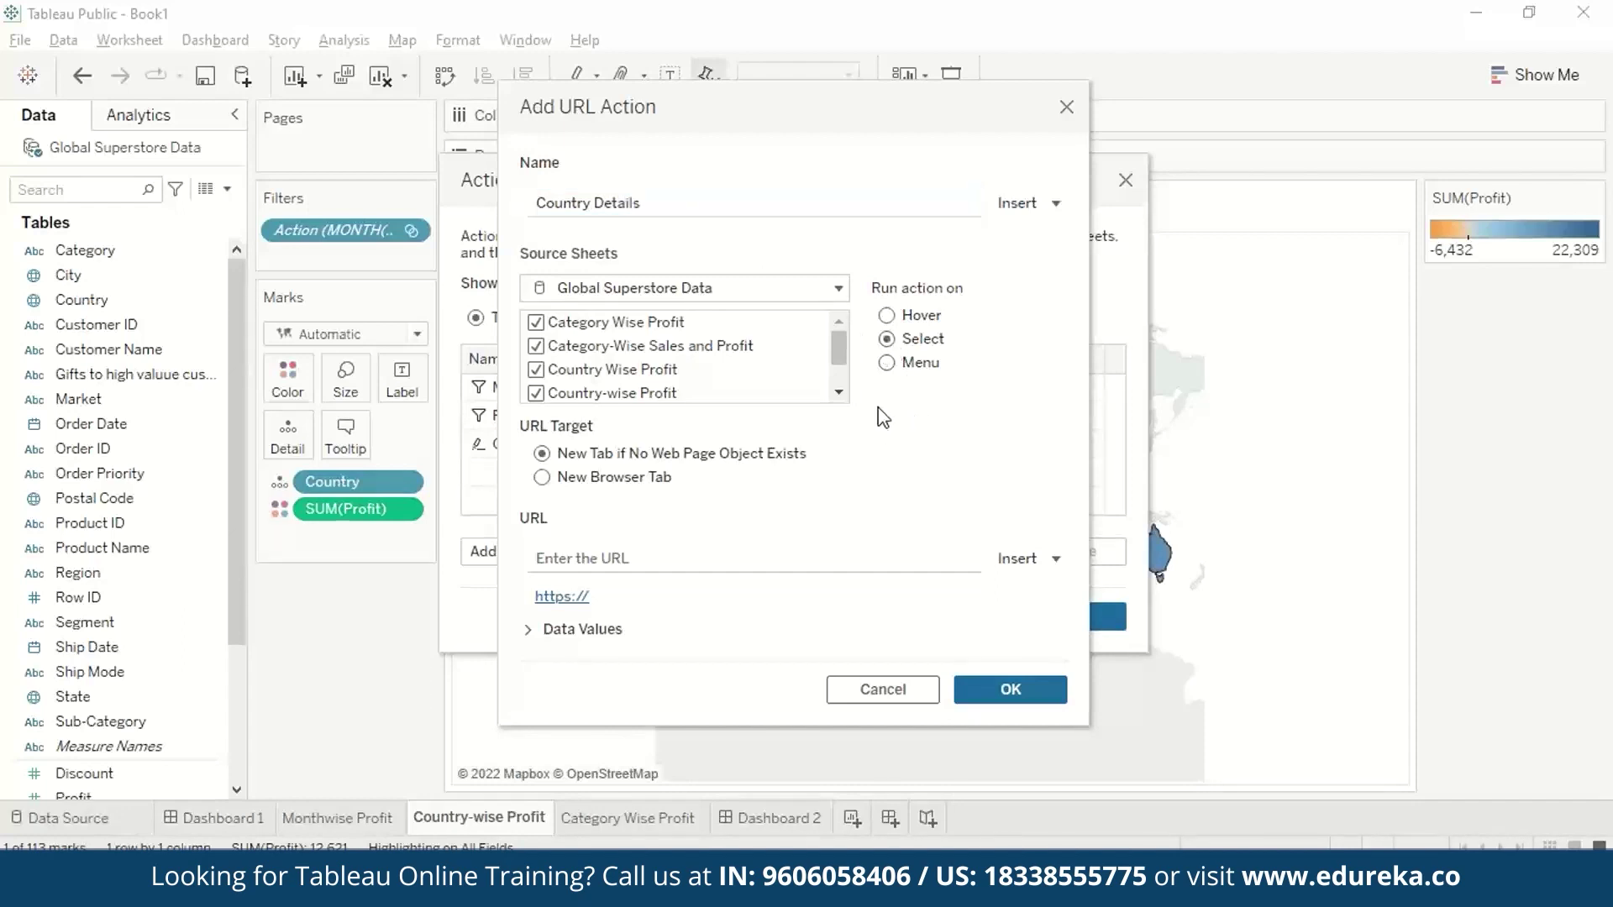
pyautogui.click(542, 477)
# Step: Switch to Chrome, open the Wikipedia article on India in a new tab, and copy its address without the country name
pyautogui.click(642, 555)
pyautogui.click(662, 557)
pyautogui.moveTo(781, 889)
pyautogui.click(995, 791)
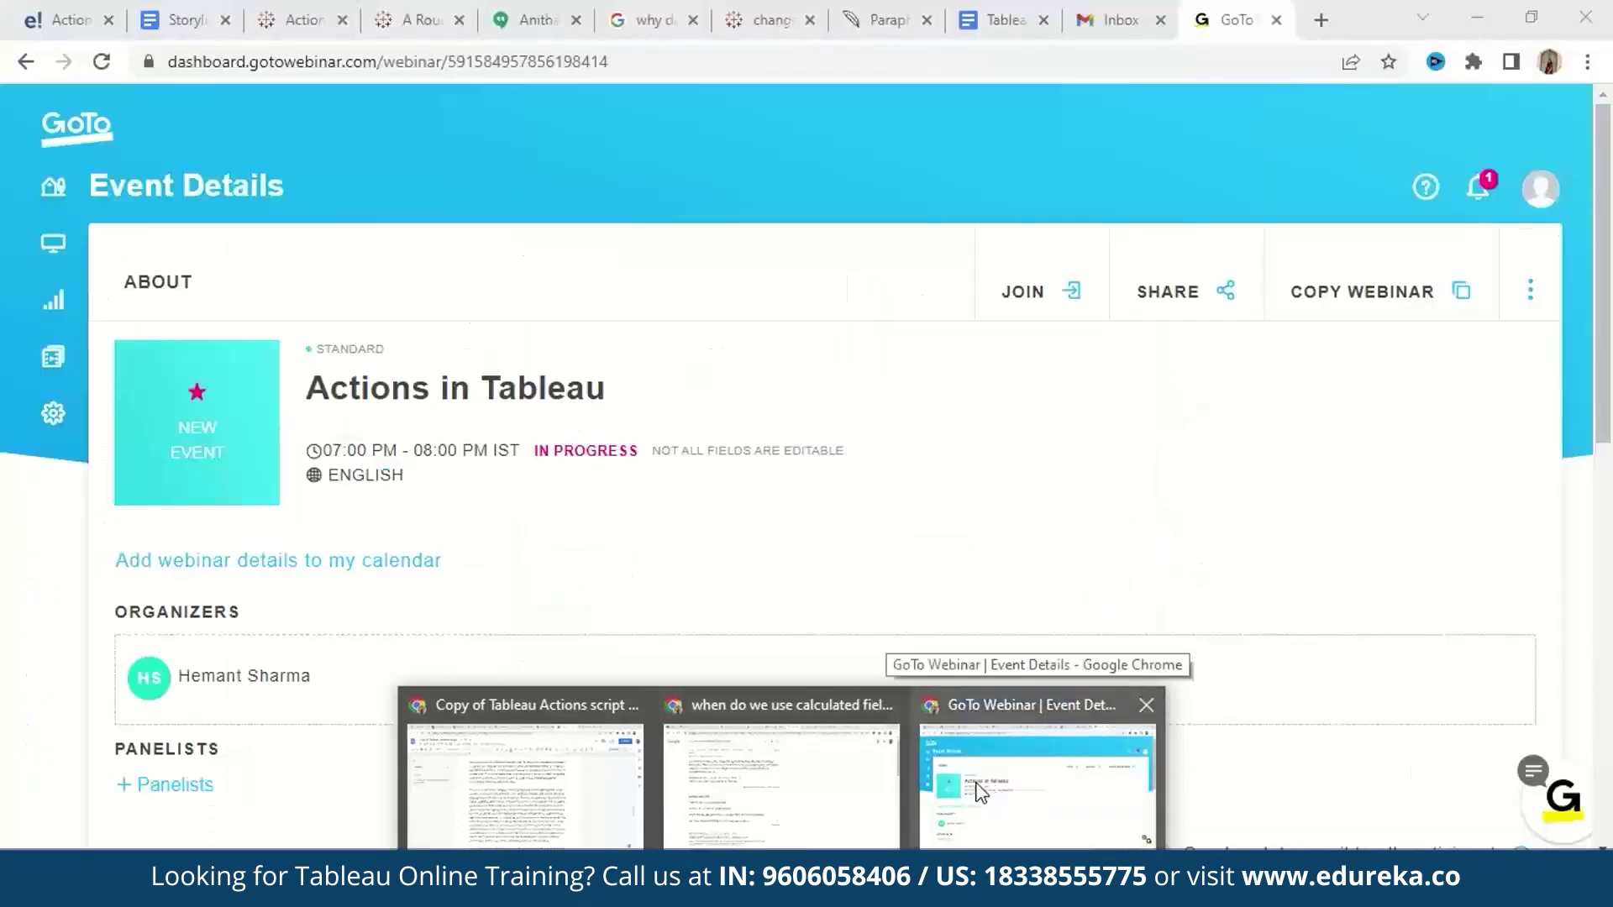
pyautogui.click(1321, 20)
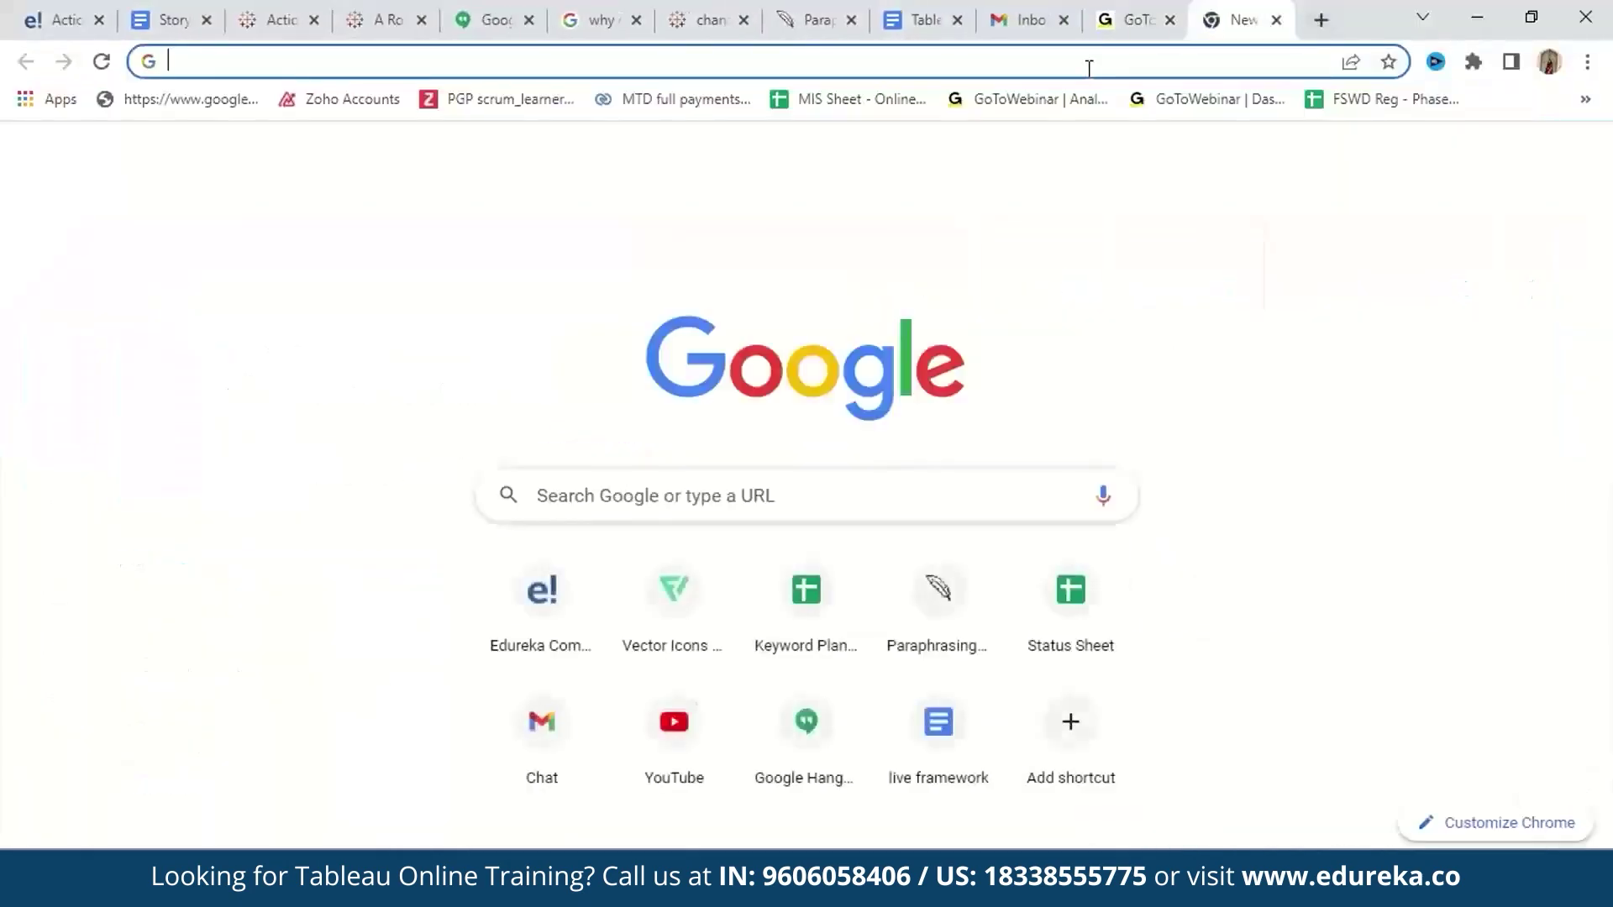
pyautogui.write('wikipedia.org/wiki/India')
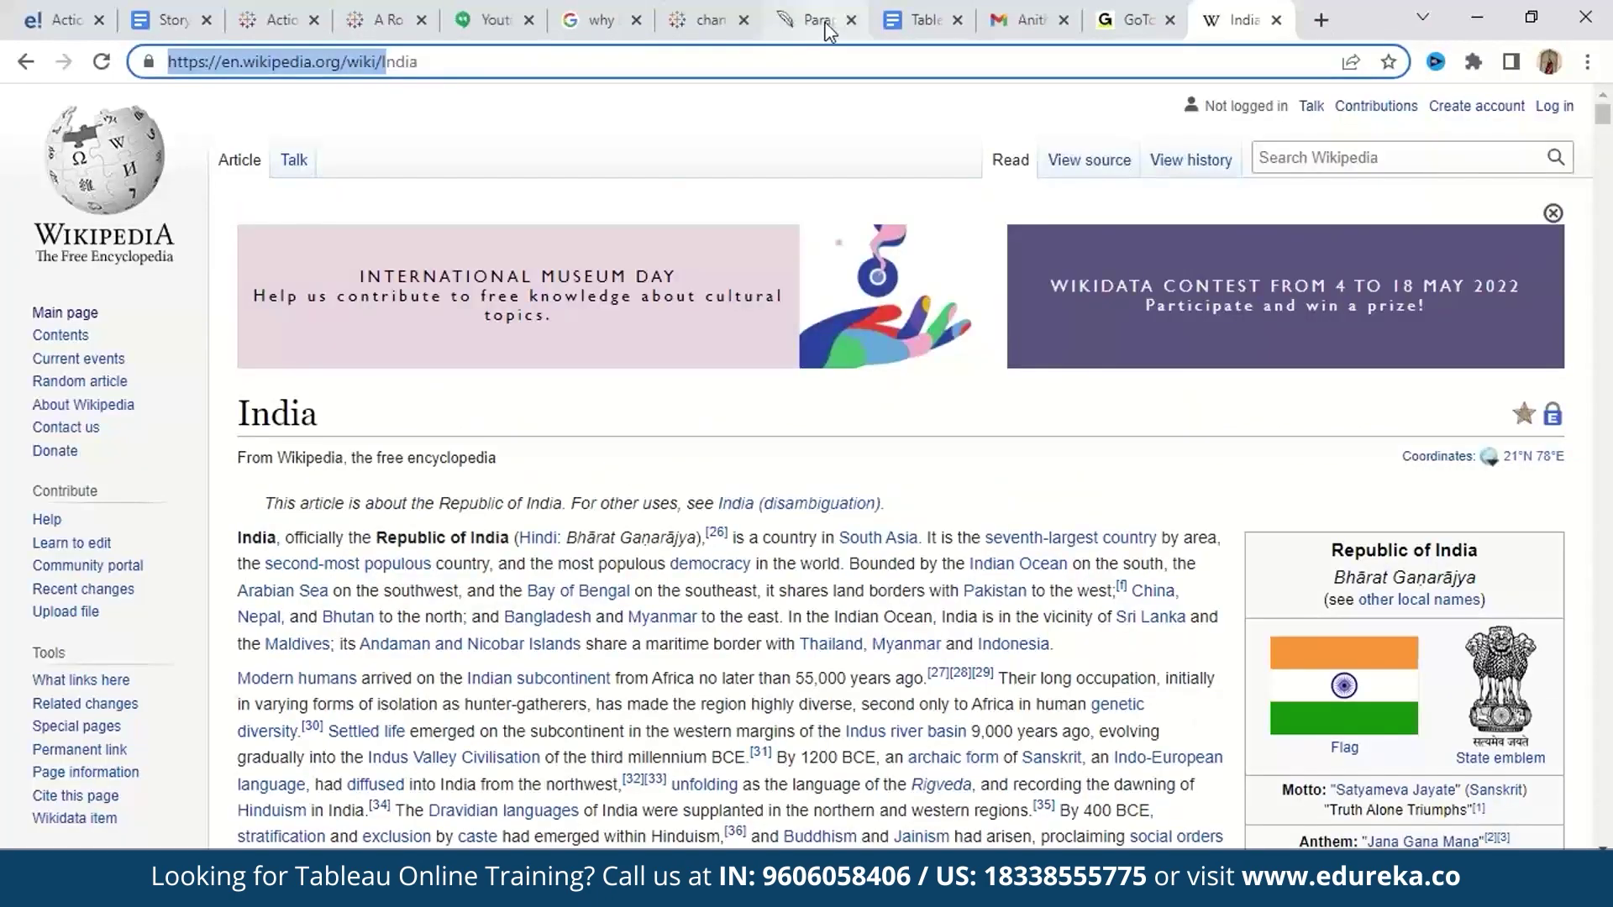
pyautogui.hotkey('alt', 'Tab')
pyautogui.write('https://en.wikipedia.org/wiki/I')
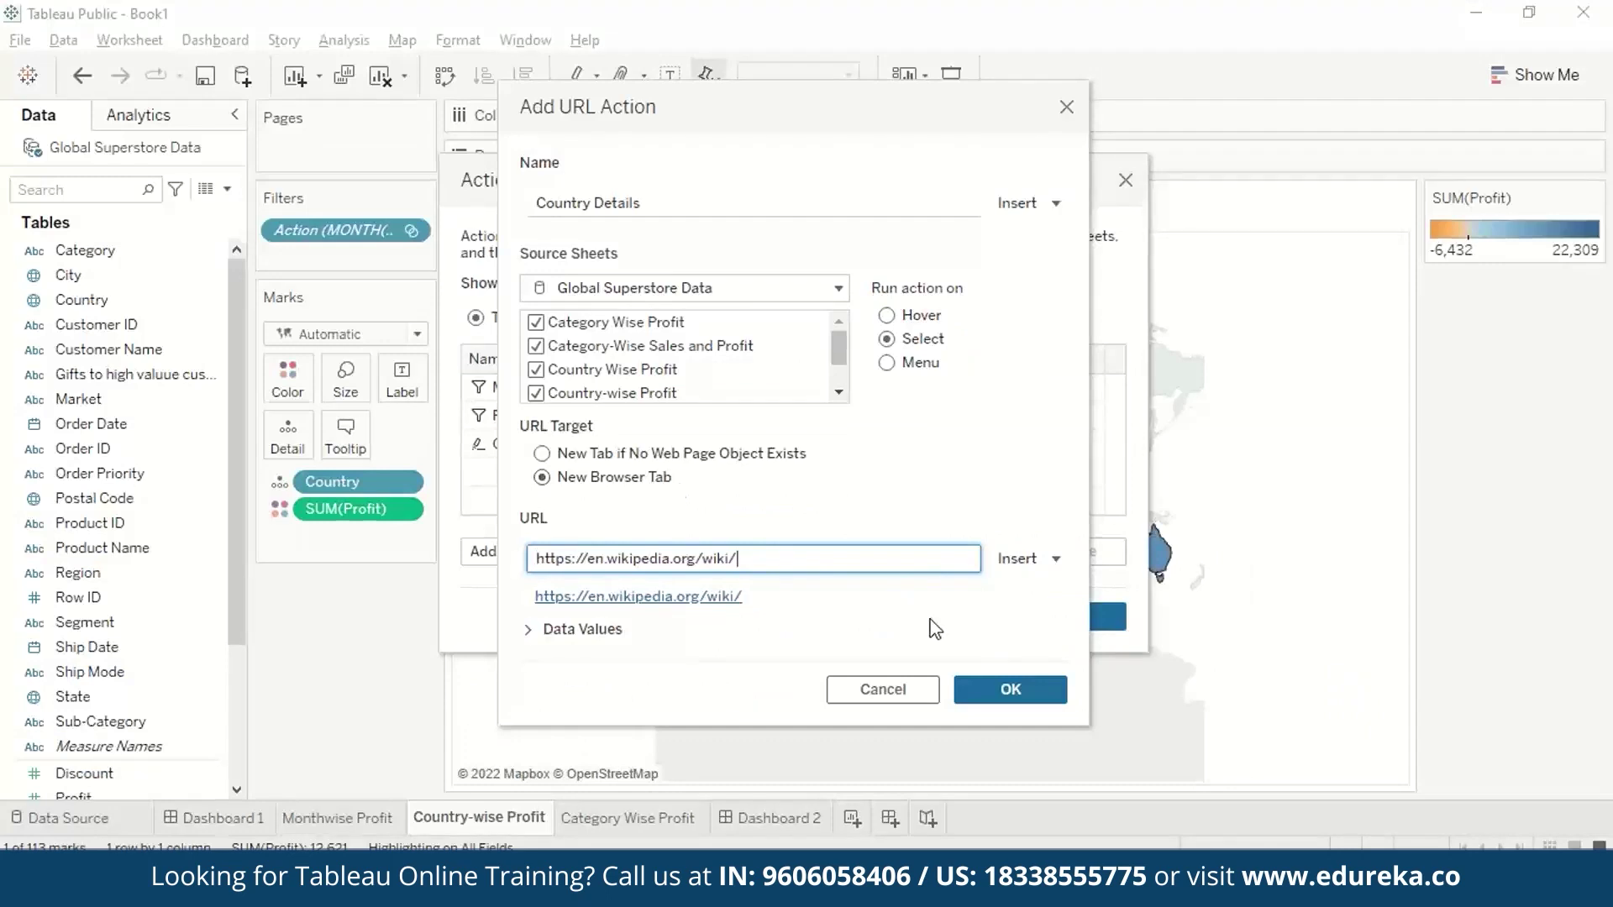
pyautogui.click(1025, 560)
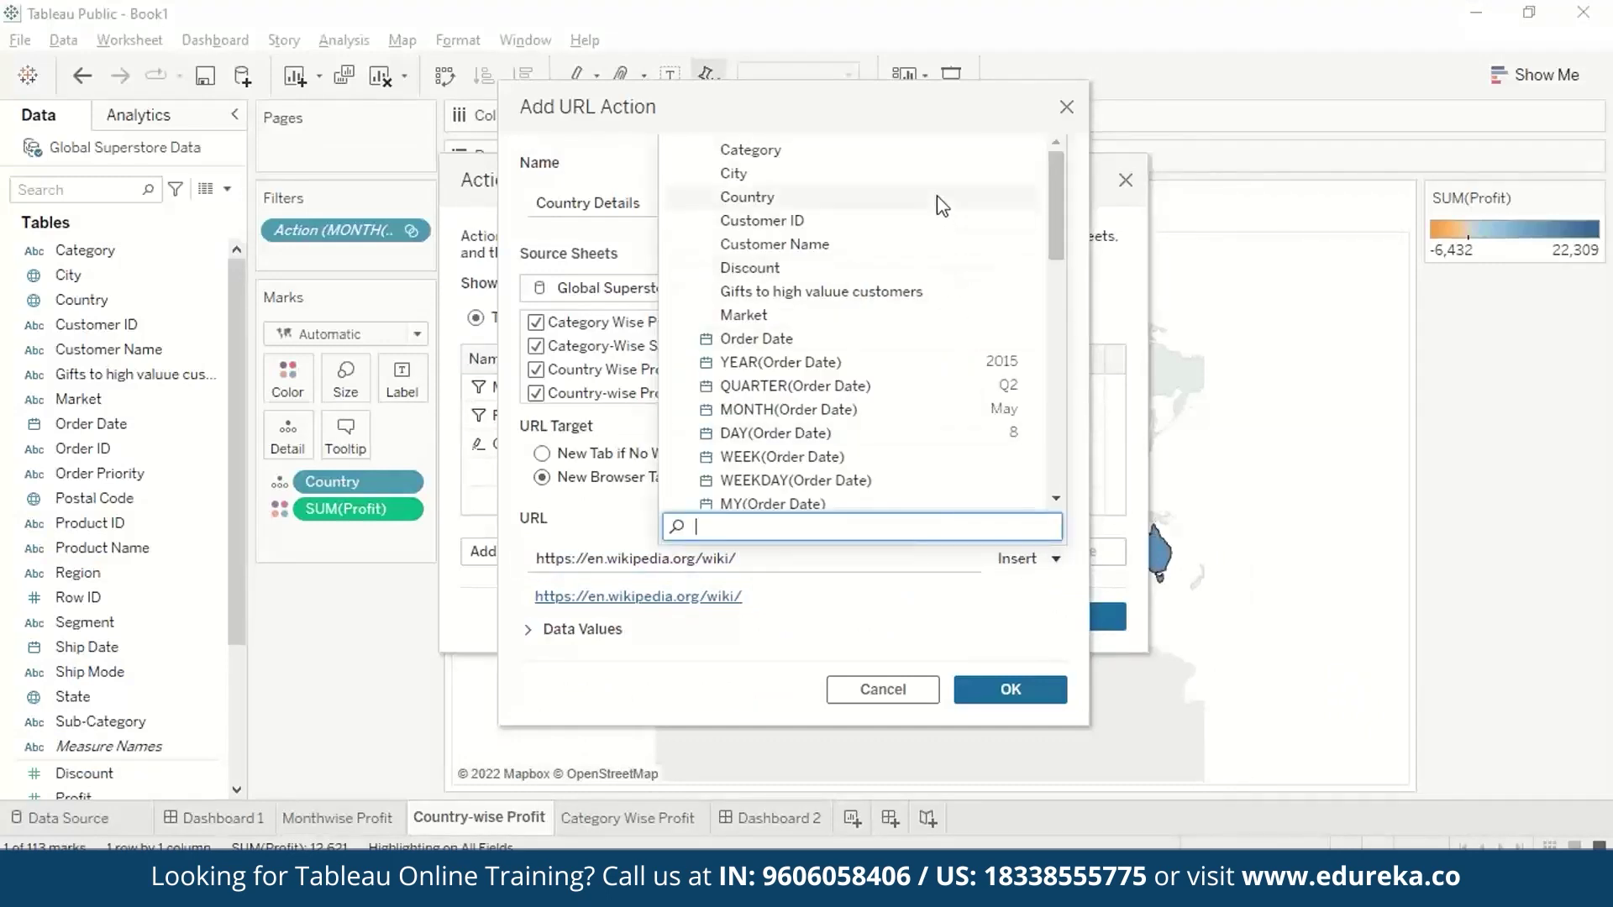
pyautogui.click(906, 207)
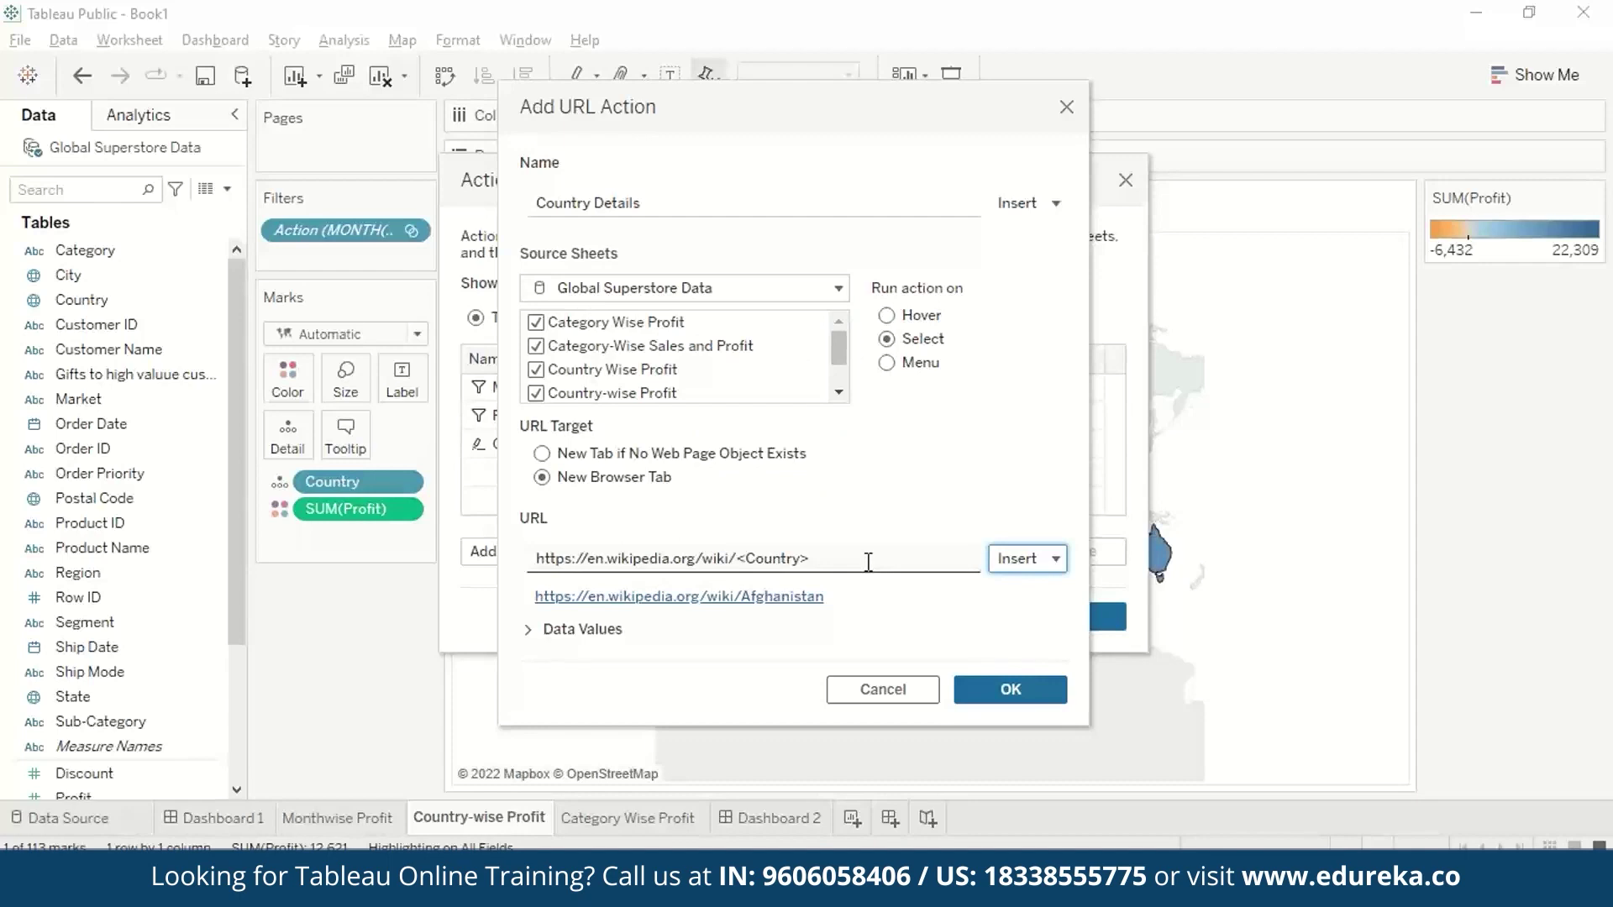
pyautogui.click(1009, 689)
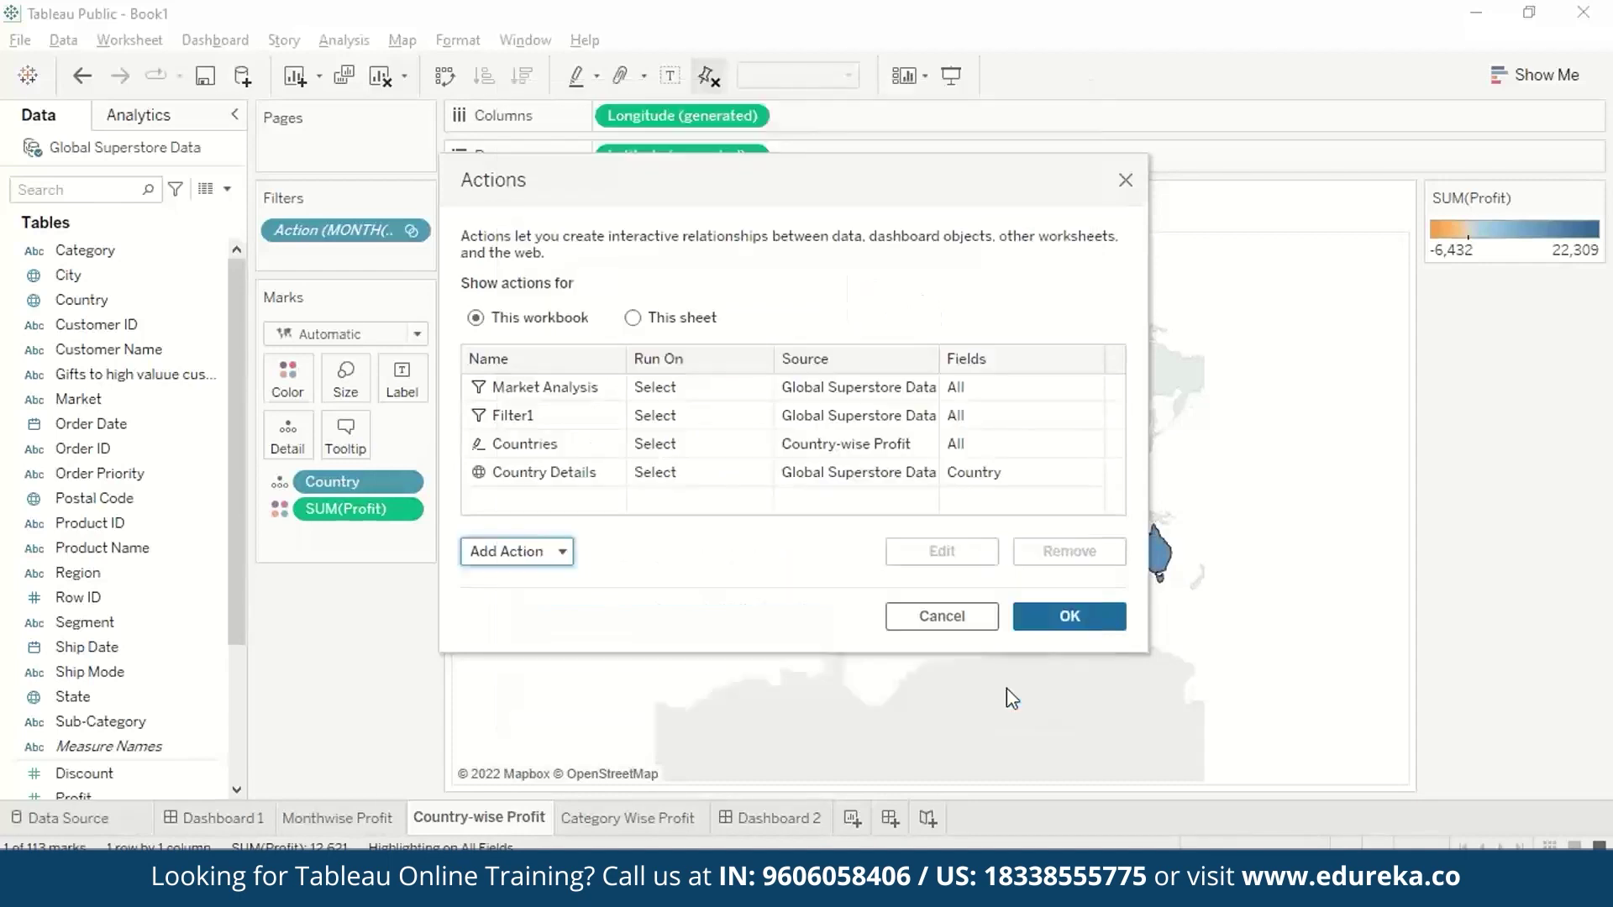
pyautogui.click(1051, 621)
# Step: Test the URL action by selecting China on Dashboard 2's map, close the opened web page, and return to the Country-wise Profit sheet
pyautogui.click(749, 818)
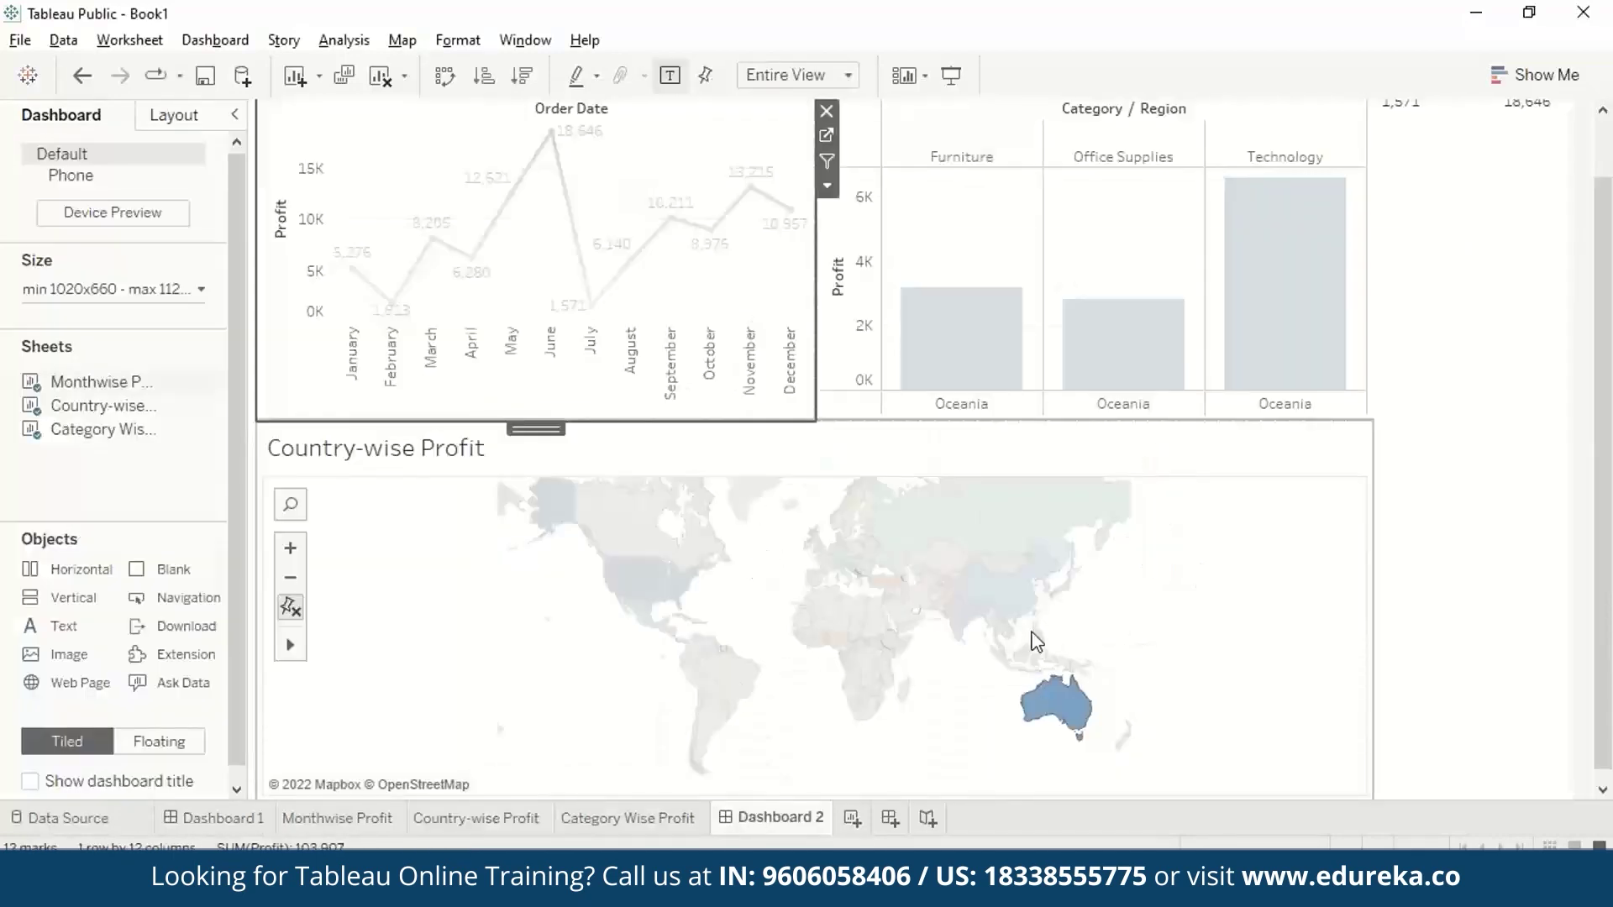
pyautogui.click(1014, 594)
pyautogui.click(1013, 593)
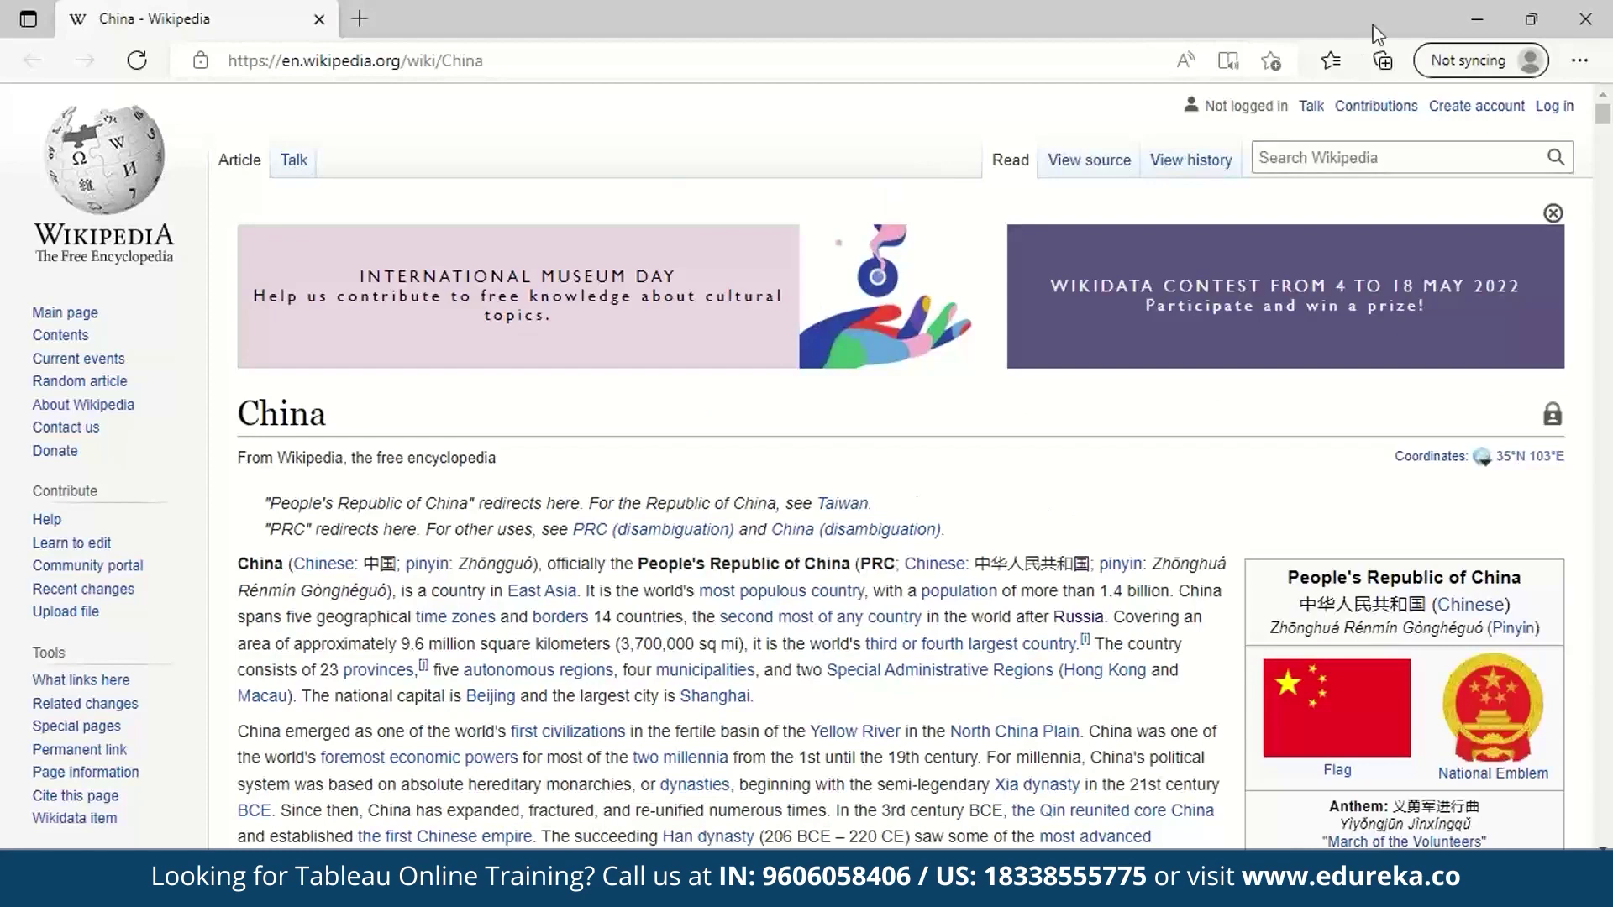
pyautogui.click(1603, 24)
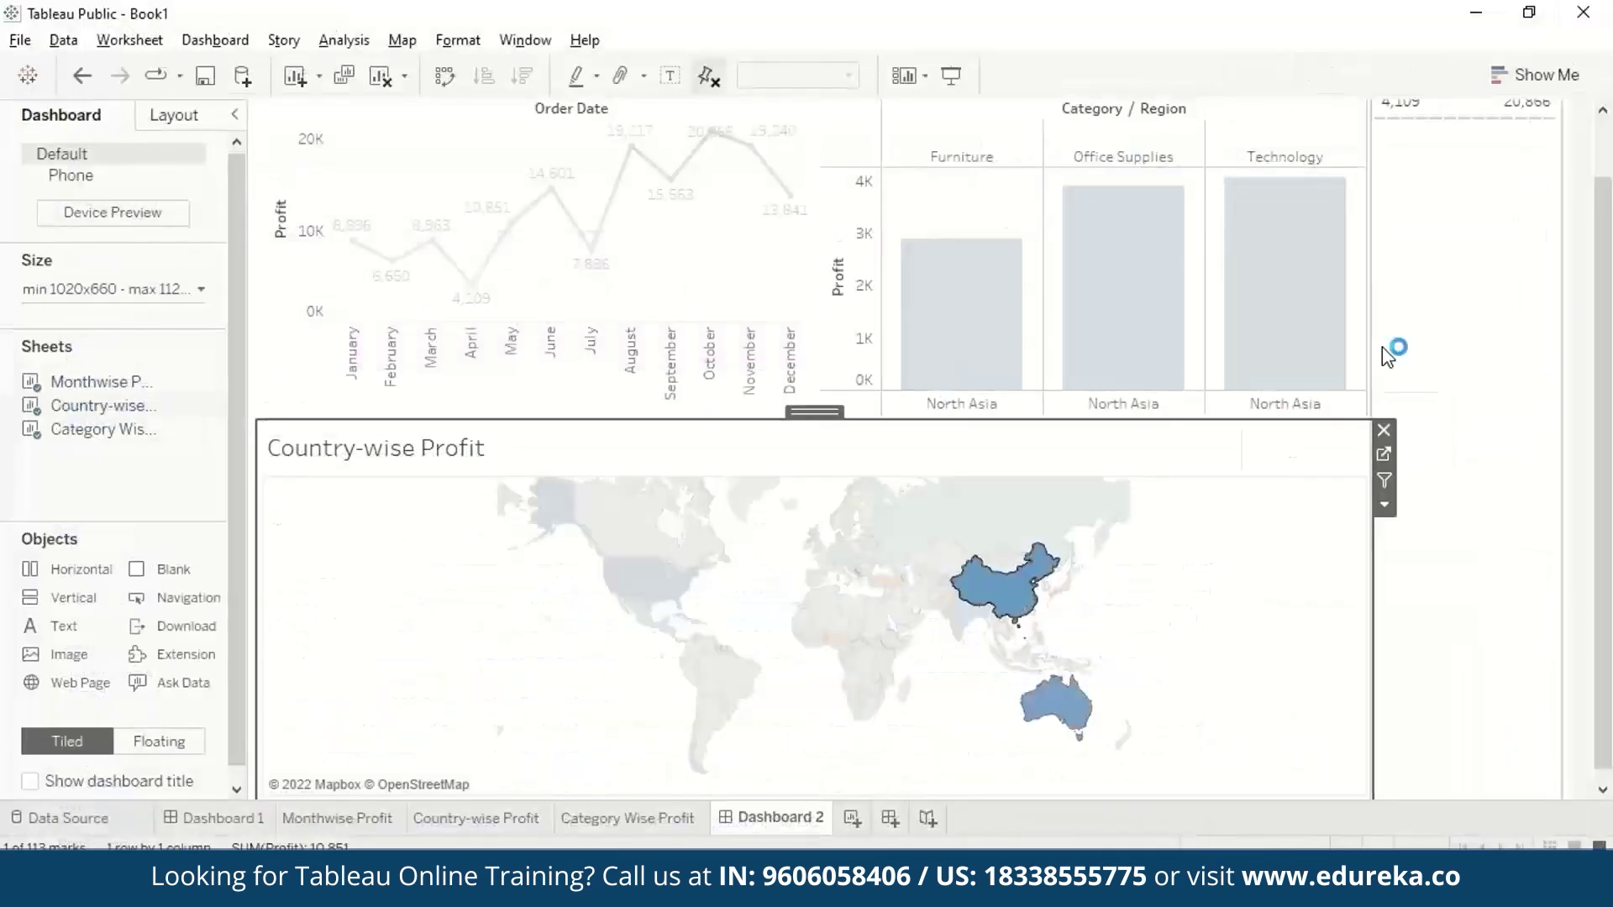
pyautogui.click(1369, 407)
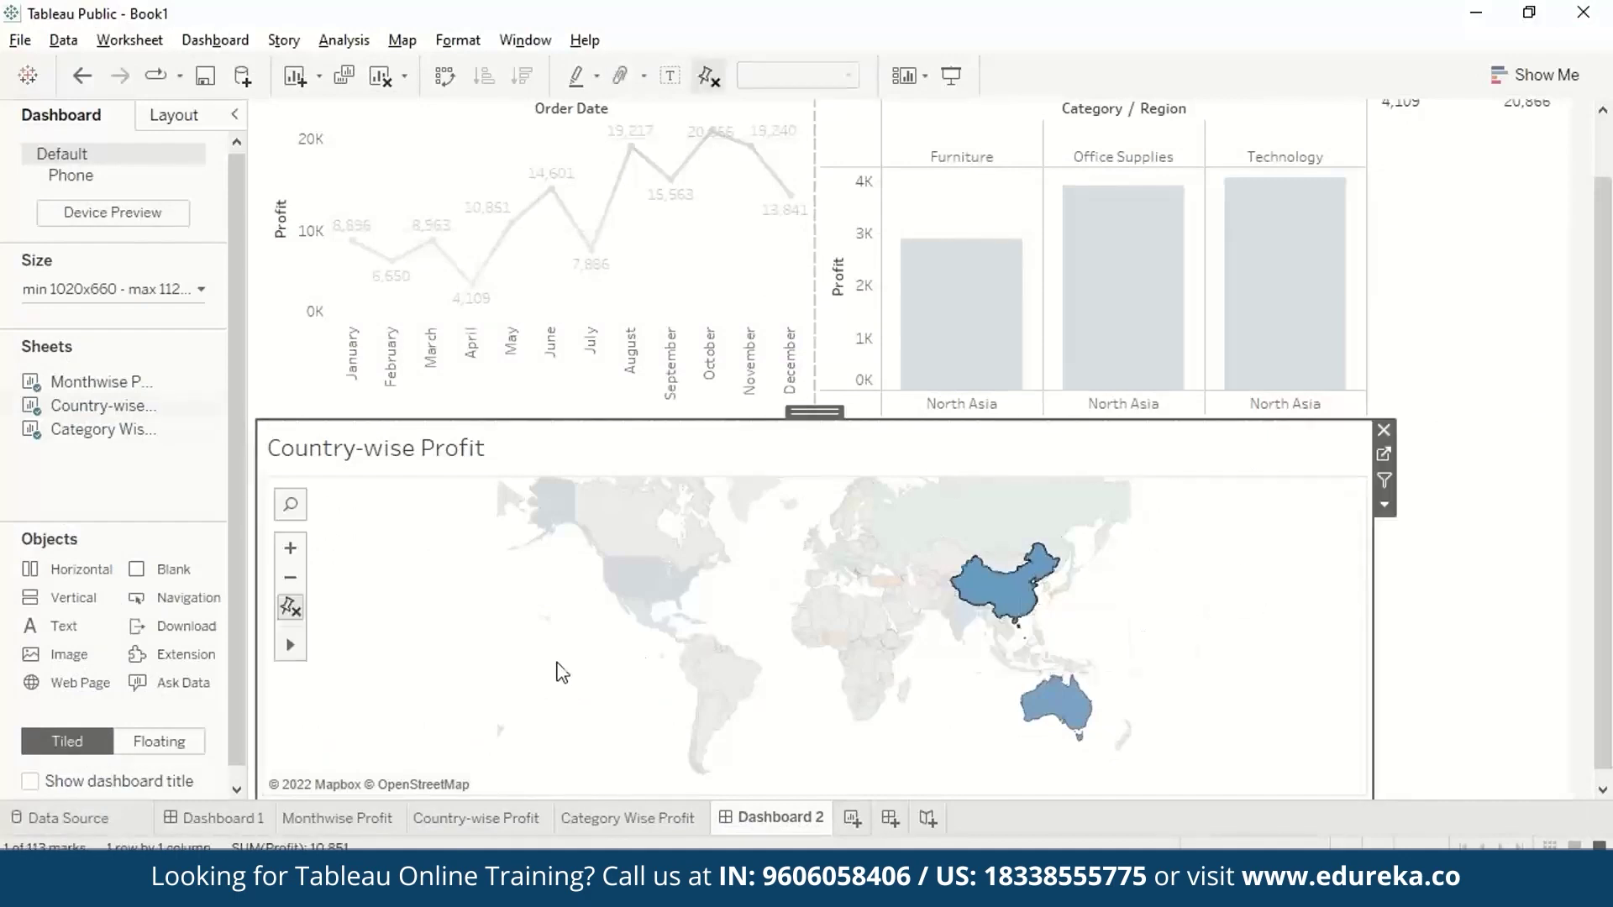
pyautogui.click(475, 817)
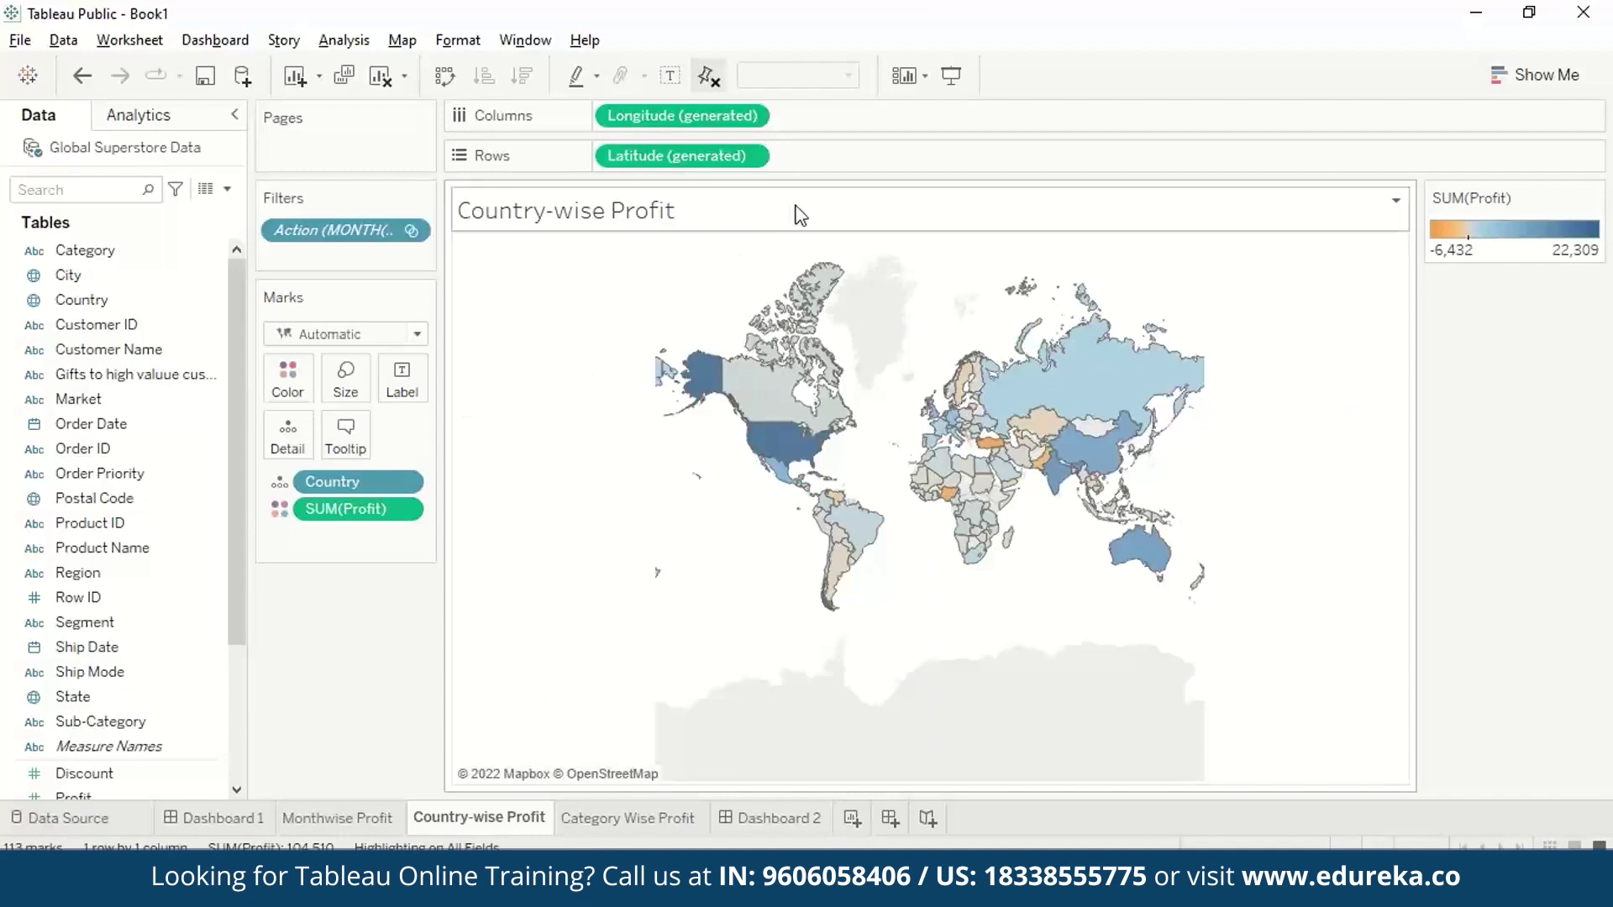